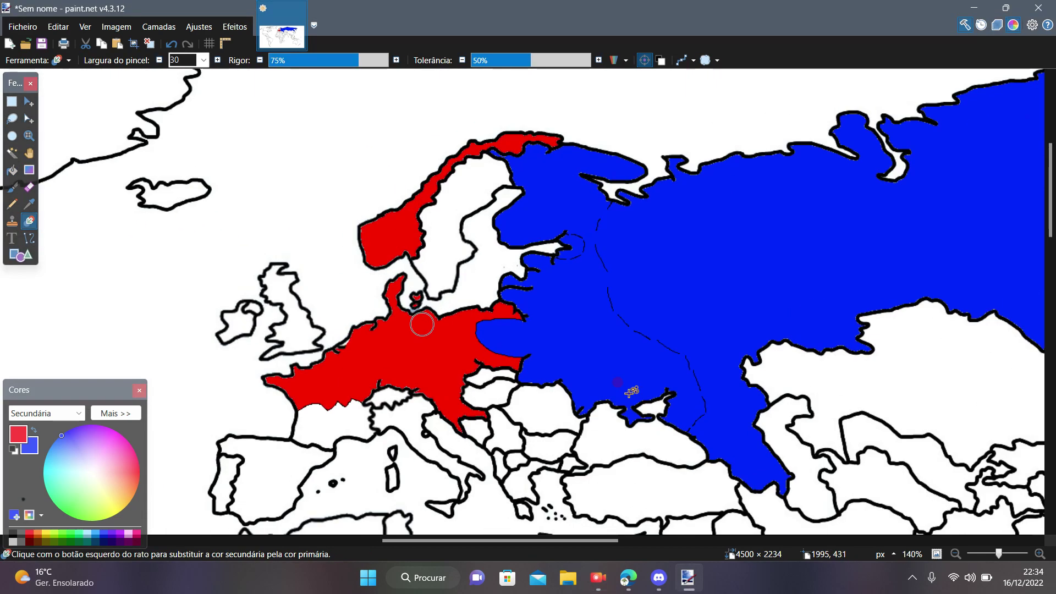
Switch to Discord and examine the versus image and team messages in the direct conversation.
{"action": "left_click", "coordinate": [659, 577]}
{"action": "scroll", "coordinate": [548, 321], "scroll_direction": "down", "scroll_amount": 8}
{"action": "scroll", "coordinate": [495, 250], "scroll_direction": "up", "scroll_amount": 7}
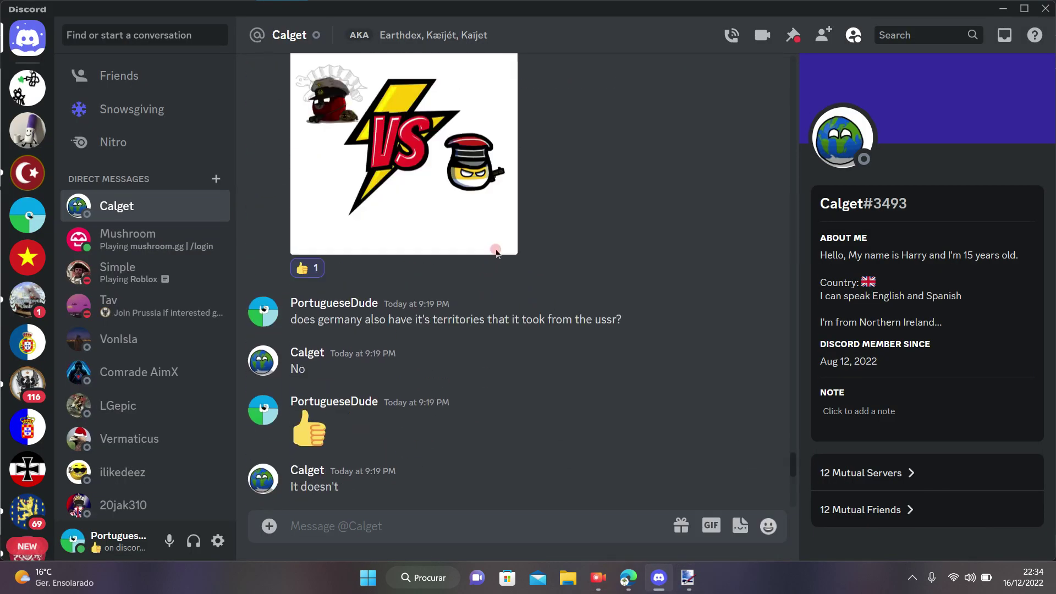
{"action": "scroll", "coordinate": [375, 284], "scroll_direction": "down", "scroll_amount": 1}
{"action": "left_click", "coordinate": [374, 284]}
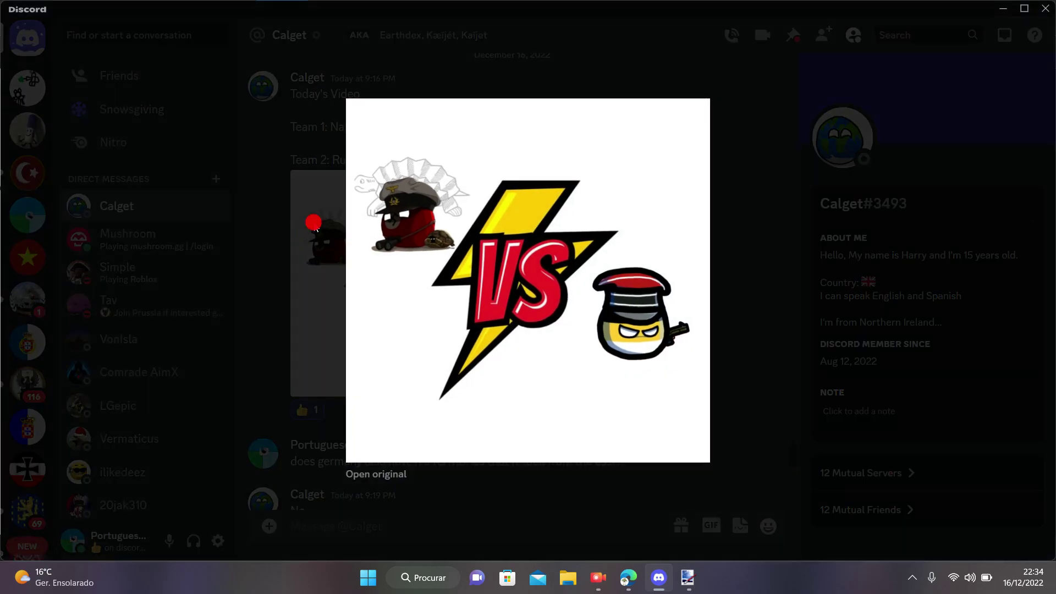
{"action": "left_click", "coordinate": [314, 226]}
Switch to paint.net and activate the Paint Bucket for filling Alaska on the world map.
{"action": "left_click", "coordinate": [699, 585]}
{"action": "scroll", "coordinate": [488, 155], "scroll_direction": "down", "scroll_amount": 3}
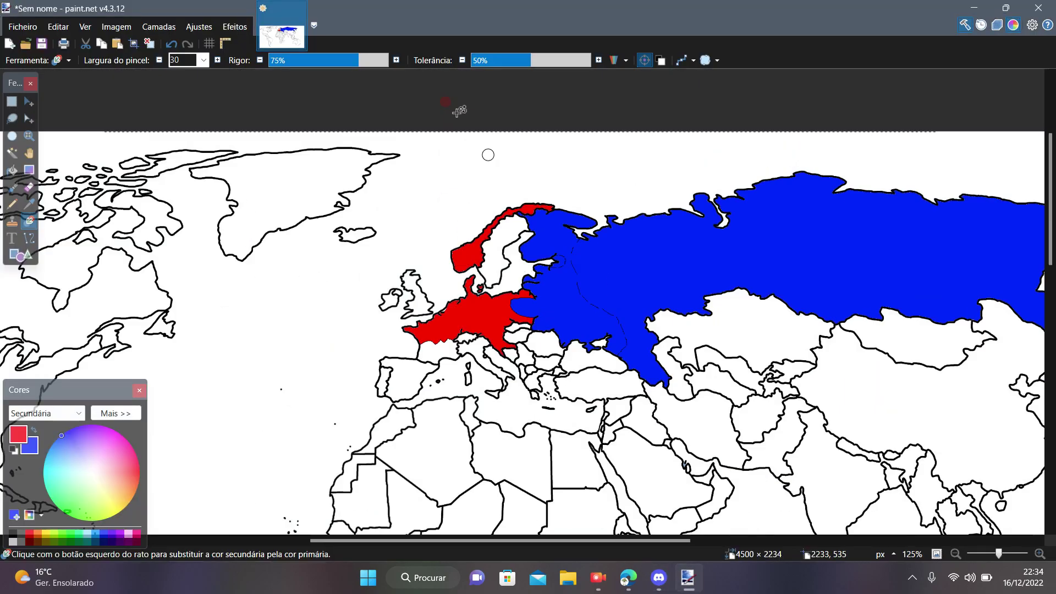
{"action": "scroll", "coordinate": [483, 229], "scroll_direction": "up", "scroll_amount": 4}
{"action": "scroll", "coordinate": [572, 283], "scroll_direction": "down", "scroll_amount": 4}
{"action": "scroll", "coordinate": [638, 258], "scroll_direction": "up", "scroll_amount": 3}
{"action": "scroll", "coordinate": [706, 236], "scroll_direction": "down", "scroll_amount": 6}
{"action": "scroll", "coordinate": [707, 235], "scroll_direction": "down", "scroll_amount": 2}
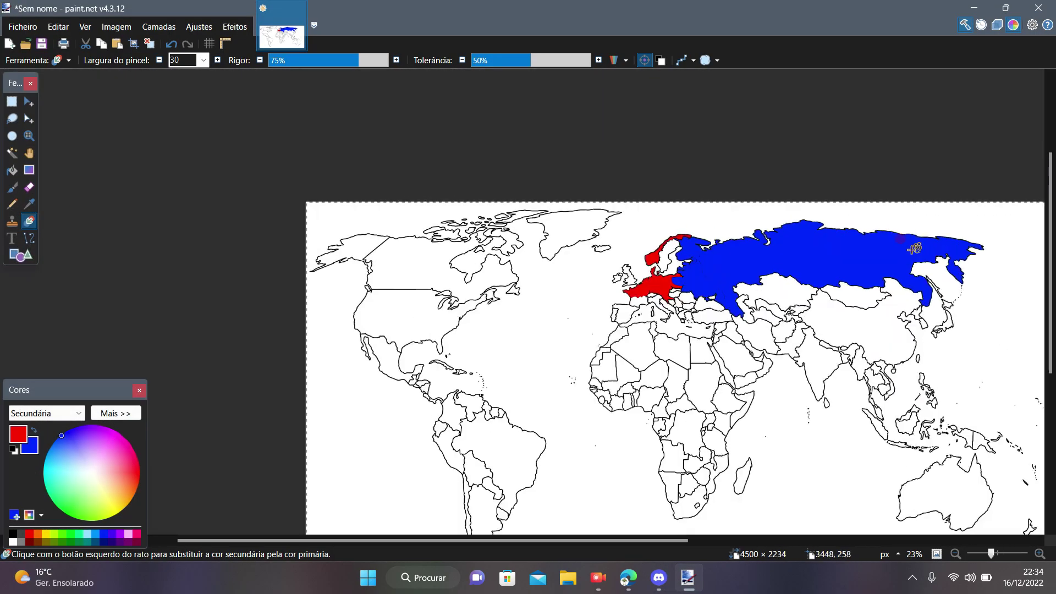
{"action": "left_click", "coordinate": [13, 170]}
{"action": "scroll", "coordinate": [299, 232], "scroll_direction": "up", "scroll_amount": 5}
{"action": "right_click", "coordinate": [376, 237]}
{"action": "scroll", "coordinate": [375, 236], "scroll_direction": "down", "scroll_amount": 2}
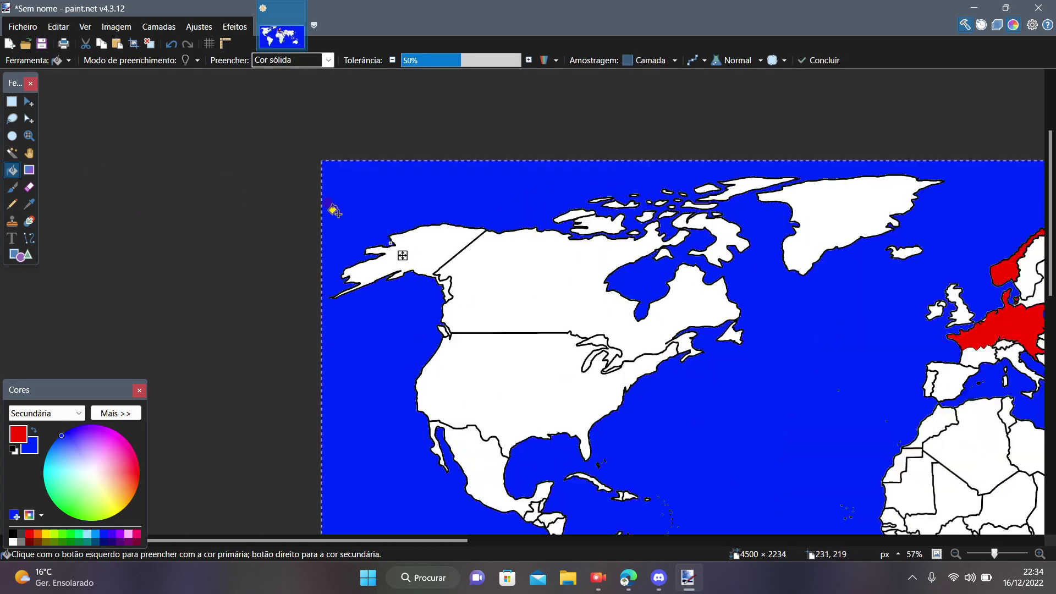
{"action": "scroll", "coordinate": [334, 209], "scroll_direction": "up", "scroll_amount": 2}
{"action": "left_click", "coordinate": [171, 46]}
Fill Alaska and the long narrow island off Russia's Pacific coast with blue.
{"action": "left_click", "coordinate": [374, 258]}
{"action": "scroll", "coordinate": [370, 245], "scroll_direction": "down", "scroll_amount": 4}
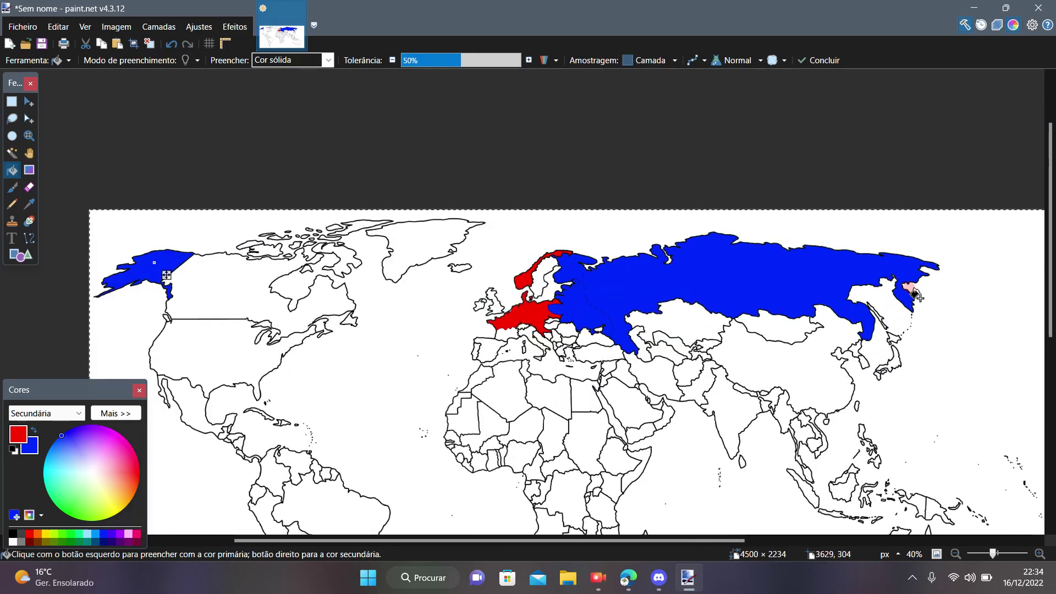
{"action": "scroll", "coordinate": [825, 285], "scroll_direction": "up", "scroll_amount": 6}
{"action": "scroll", "coordinate": [825, 285], "scroll_direction": "down", "scroll_amount": 5}
{"action": "scroll", "coordinate": [789, 307], "scroll_direction": "up", "scroll_amount": 10}
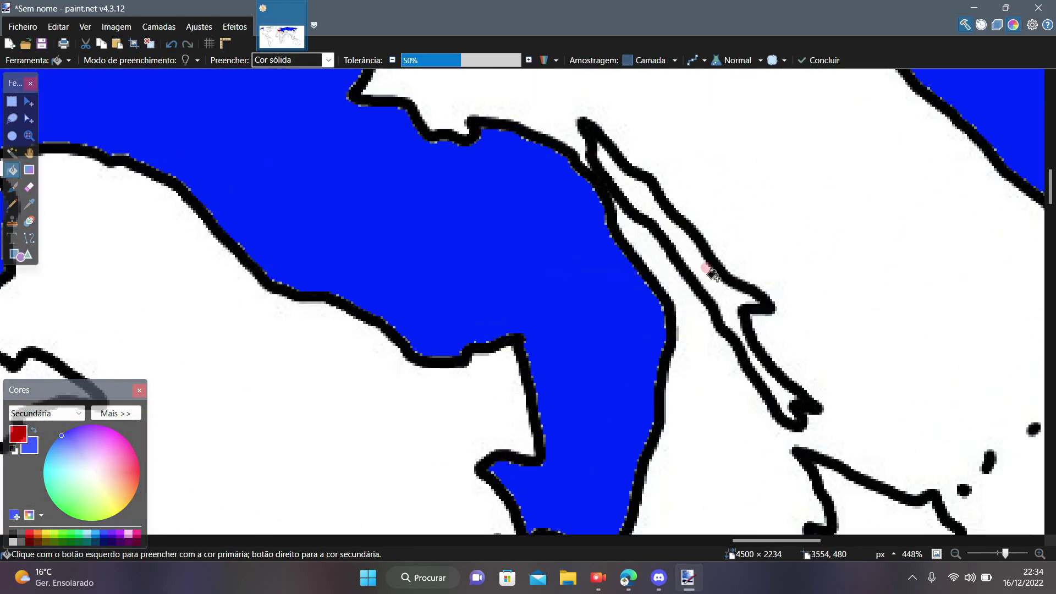
{"action": "right_click", "coordinate": [707, 274]}
{"action": "scroll", "coordinate": [552, 255], "scroll_direction": "down", "scroll_amount": 10}
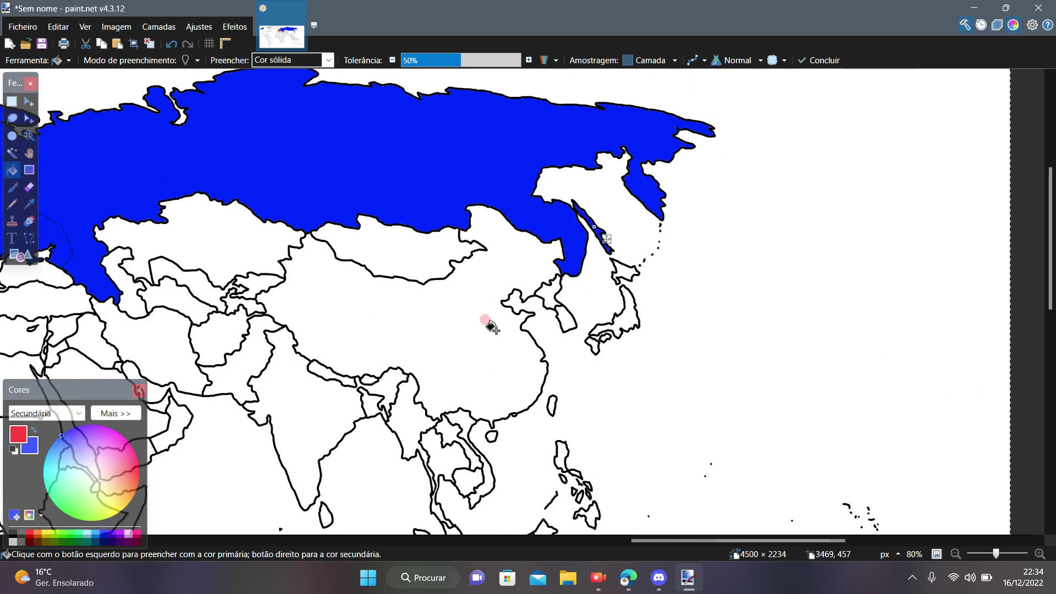
Switch to the browser to check the blank world map image, and return to paint.net.
{"action": "scroll", "coordinate": [264, 299], "scroll_direction": "up", "scroll_amount": 5}
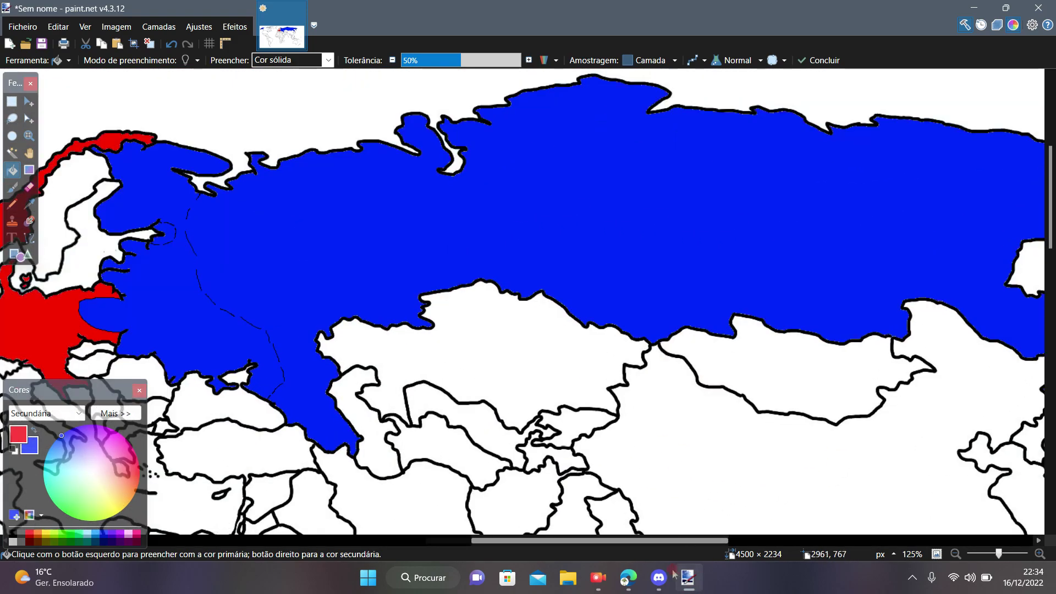
{"action": "left_click", "coordinate": [659, 577]}
{"action": "left_click", "coordinate": [629, 577]}
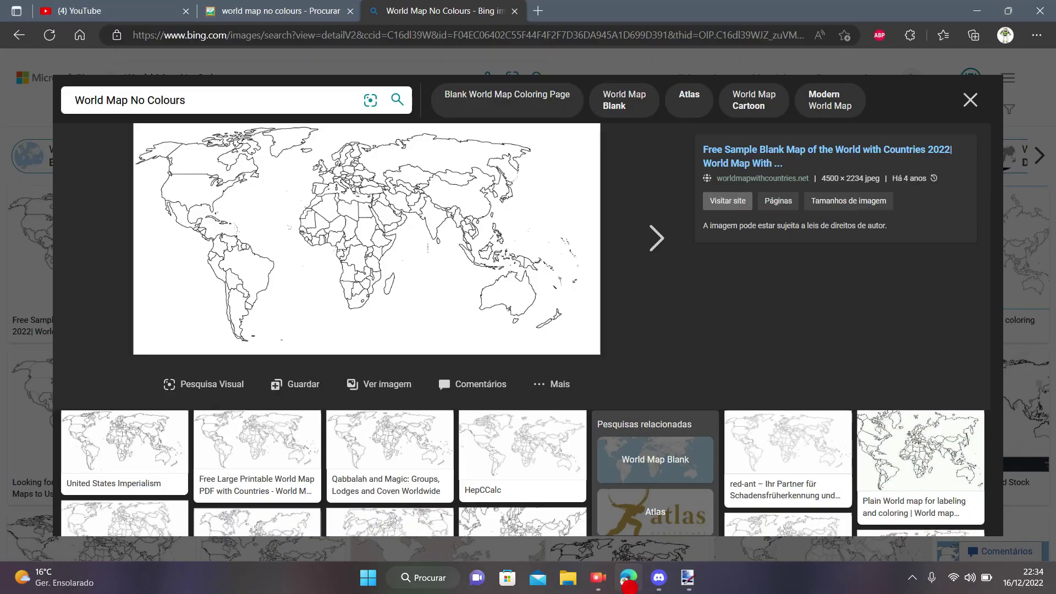
{"action": "left_click", "coordinate": [687, 578]}
Try recoloring the northern part of the dashed line in western Russia red with brush width 30, and undo it.
{"action": "scroll", "coordinate": [374, 314], "scroll_direction": "down", "scroll_amount": 4}
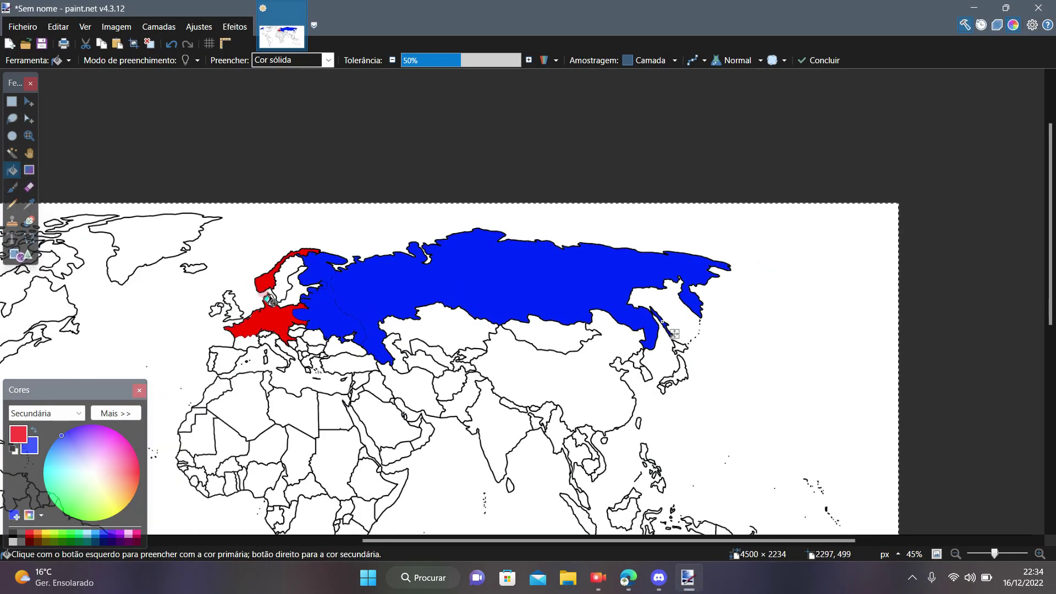
{"action": "scroll", "coordinate": [374, 314], "scroll_direction": "up", "scroll_amount": 4}
{"action": "left_click", "coordinate": [29, 188]}
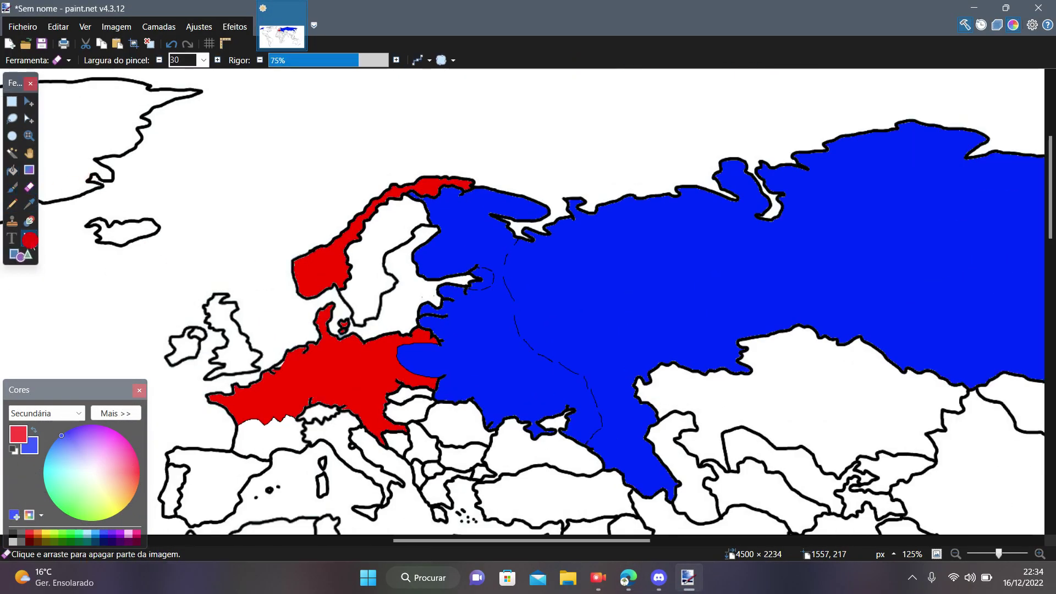
{"action": "left_click", "coordinate": [29, 221]}
{"action": "scroll", "coordinate": [401, 345], "scroll_direction": "up", "scroll_amount": 5}
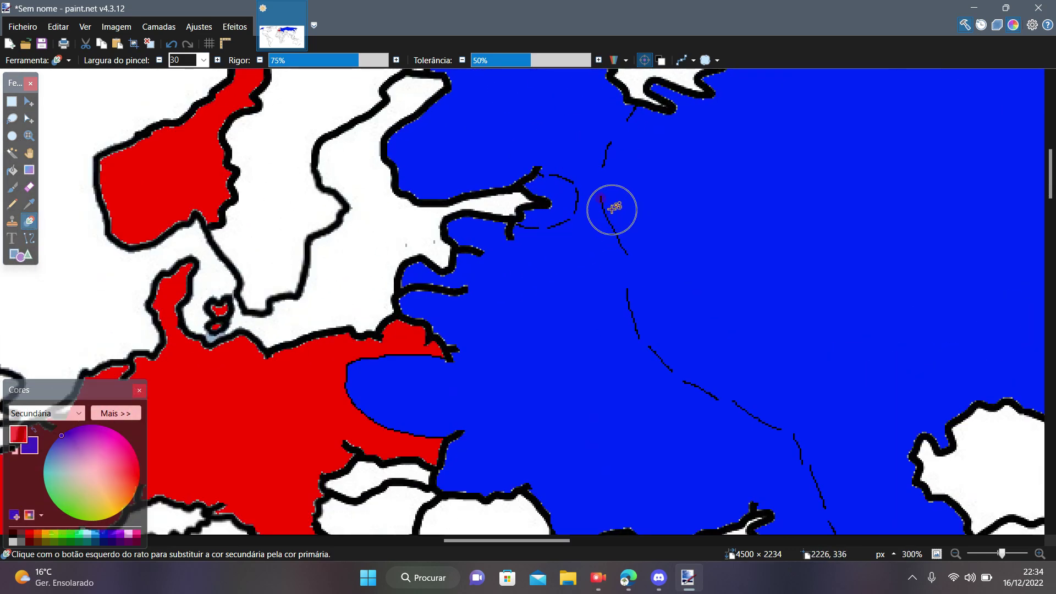
{"action": "left_click_drag", "start_coordinate": [614, 247], "coordinate": [612, 125]}
{"action": "scroll", "coordinate": [611, 125], "scroll_direction": "down", "scroll_amount": 1}
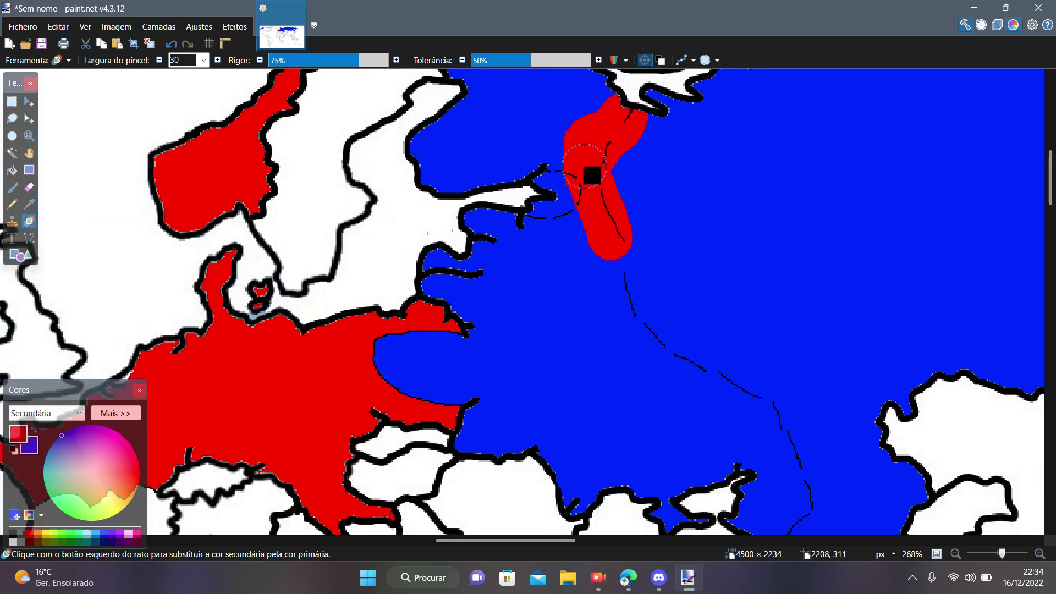
{"action": "key", "text": "ctrl+z"}
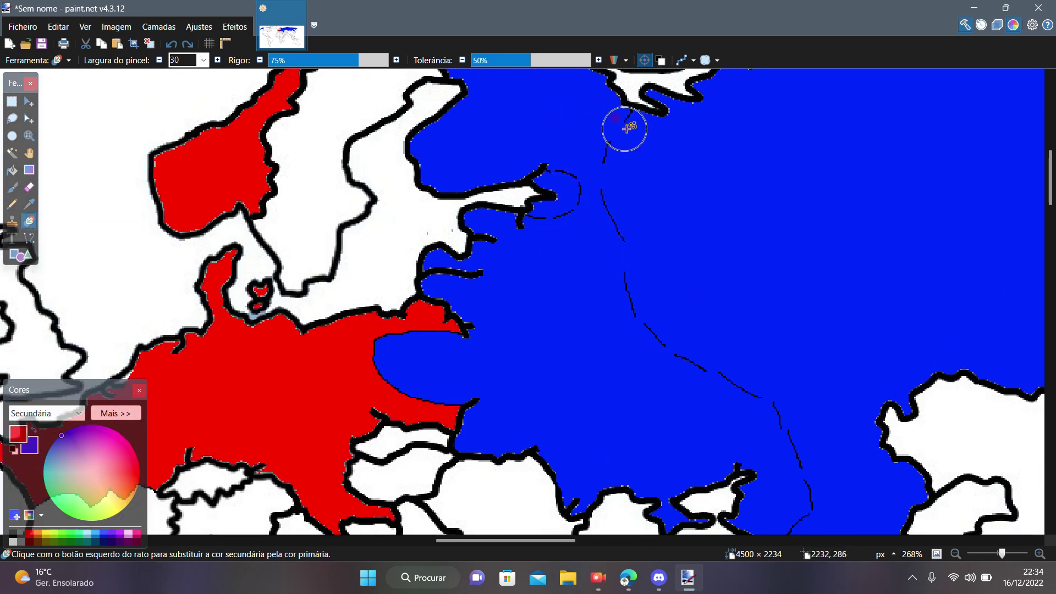
Try recoloring a continuous red band along the dashed line from the northern coast down to the Black Sea.
{"action": "mouse_move", "coordinate": [617, 206]}
{"action": "left_mouse_down"}
{"action": "mouse_move", "coordinate": [632, 285]}
{"action": "mouse_move", "coordinate": [669, 354]}
{"action": "mouse_move", "coordinate": [717, 385]}
{"action": "left_mouse_up"}
{"action": "scroll", "coordinate": [670, 354], "scroll_direction": "down", "scroll_amount": 3}
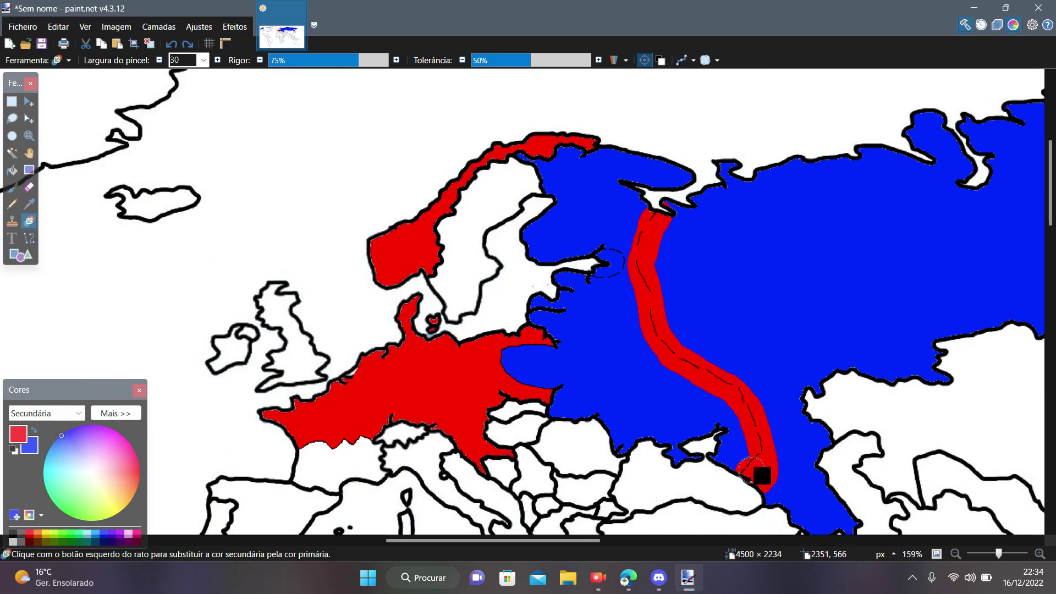
{"action": "scroll", "coordinate": [759, 418], "scroll_direction": "down", "scroll_amount": 1}
{"action": "scroll", "coordinate": [769, 368], "scroll_direction": "up", "scroll_amount": 7}
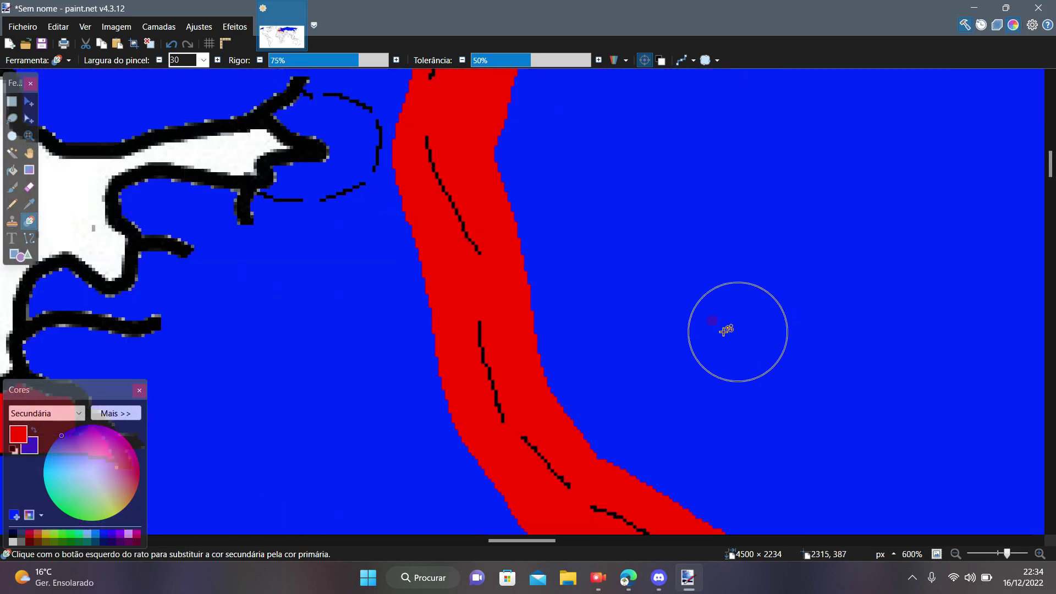
Try red recolor spots east of the band, and undo both the spots and the band.
{"action": "left_click", "coordinate": [671, 328]}
{"action": "scroll", "coordinate": [672, 329], "scroll_direction": "down", "scroll_amount": 5}
{"action": "scroll", "coordinate": [367, 185], "scroll_direction": "up", "scroll_amount": 4}
{"action": "left_click", "coordinate": [172, 44]}
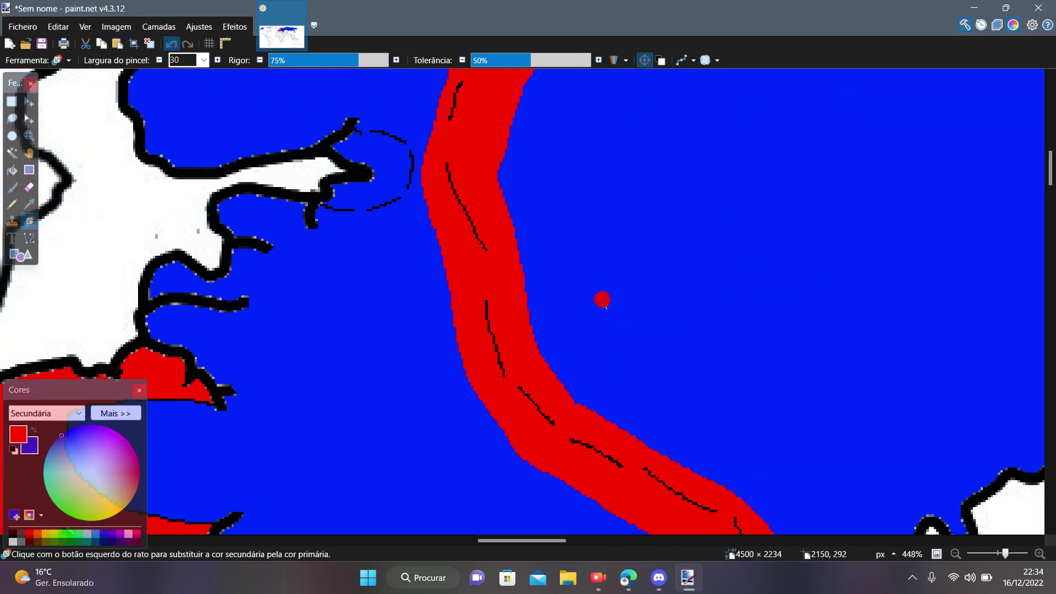
{"action": "scroll", "coordinate": [643, 326], "scroll_direction": "up", "scroll_amount": 4}
{"action": "left_click", "coordinate": [539, 305]}
{"action": "scroll", "coordinate": [566, 342], "scroll_direction": "down", "scroll_amount": 8}
{"action": "scroll", "coordinate": [550, 359], "scroll_direction": "up", "scroll_amount": 3}
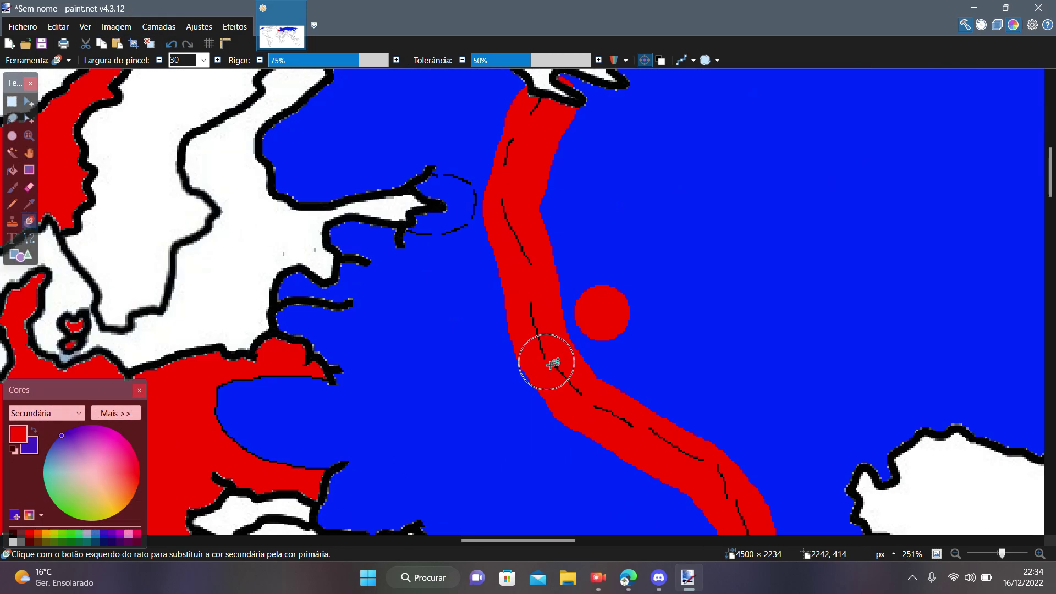
{"action": "scroll", "coordinate": [541, 336], "scroll_direction": "down", "scroll_amount": 5}
{"action": "scroll", "coordinate": [557, 289], "scroll_direction": "up", "scroll_amount": 2}
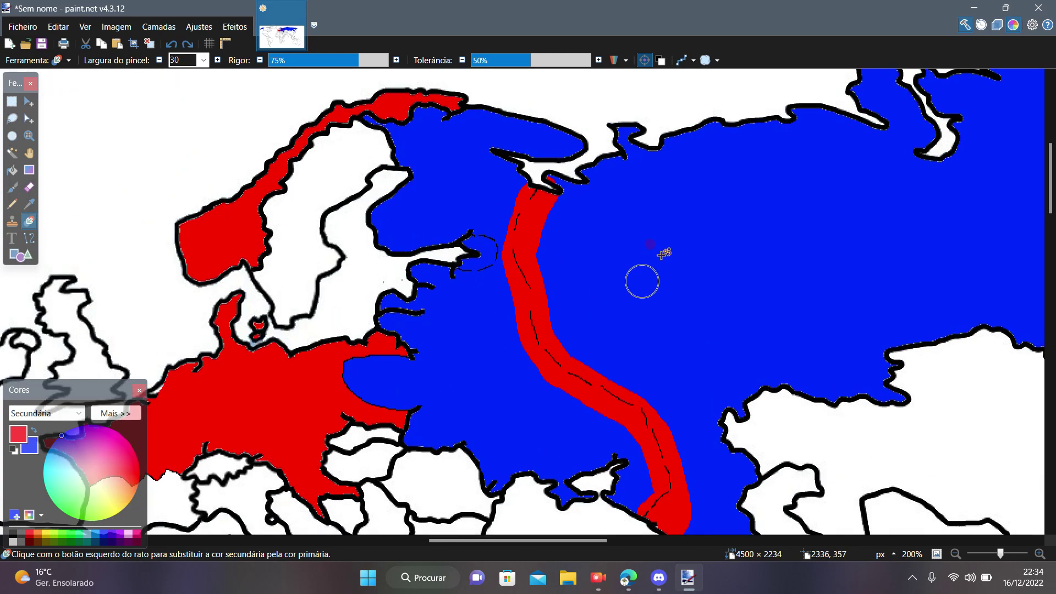
{"action": "scroll", "coordinate": [660, 252], "scroll_direction": "down", "scroll_amount": 1}
{"action": "left_click", "coordinate": [172, 45]}
{"action": "scroll", "coordinate": [667, 385], "scroll_direction": "down", "scroll_amount": 2}
{"action": "scroll", "coordinate": [668, 387], "scroll_direction": "up", "scroll_amount": 4}
{"action": "scroll", "coordinate": [668, 388], "scroll_direction": "up", "scroll_amount": 2}
{"action": "scroll", "coordinate": [550, 220], "scroll_direction": "down", "scroll_amount": 4}
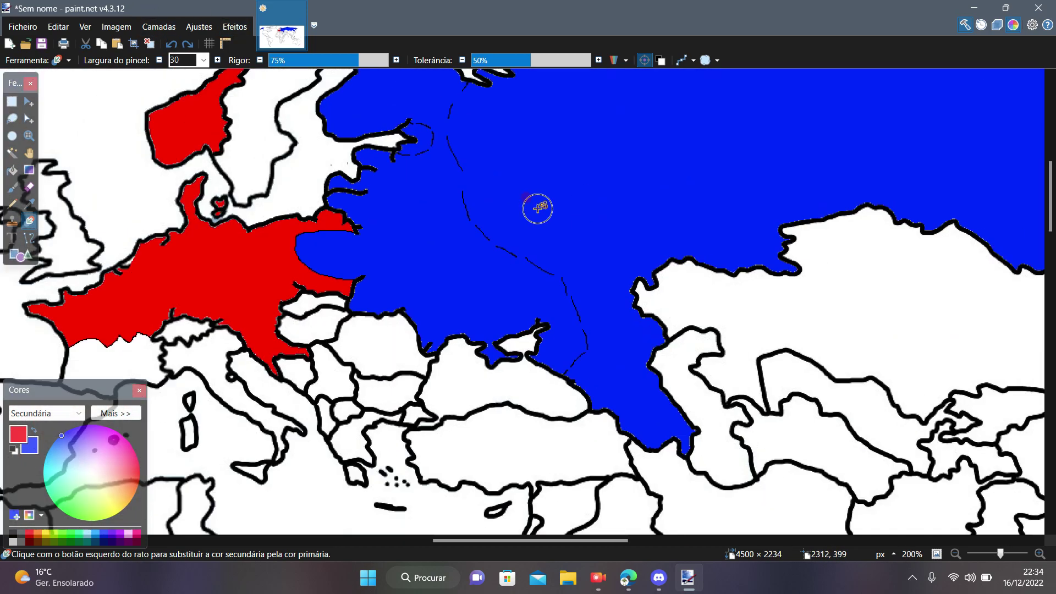
Try recoloring the blue bulge in Poland, the Baltic coast and the end of the gulf red, and undo the strokes.
{"action": "scroll", "coordinate": [440, 242], "scroll_direction": "down", "scroll_amount": 1}
{"action": "scroll", "coordinate": [352, 275], "scroll_direction": "up", "scroll_amount": 1}
{"action": "scroll", "coordinate": [336, 279], "scroll_direction": "up", "scroll_amount": 4}
{"action": "left_click_drag", "start_coordinate": [291, 234], "coordinate": [384, 235]}
{"action": "scroll", "coordinate": [264, 313], "scroll_direction": "down", "scroll_amount": 3}
{"action": "mouse_move", "coordinate": [314, 305]}
{"action": "left_mouse_down"}
{"action": "mouse_move", "coordinate": [391, 219]}
{"action": "mouse_move", "coordinate": [355, 139]}
{"action": "left_mouse_up"}
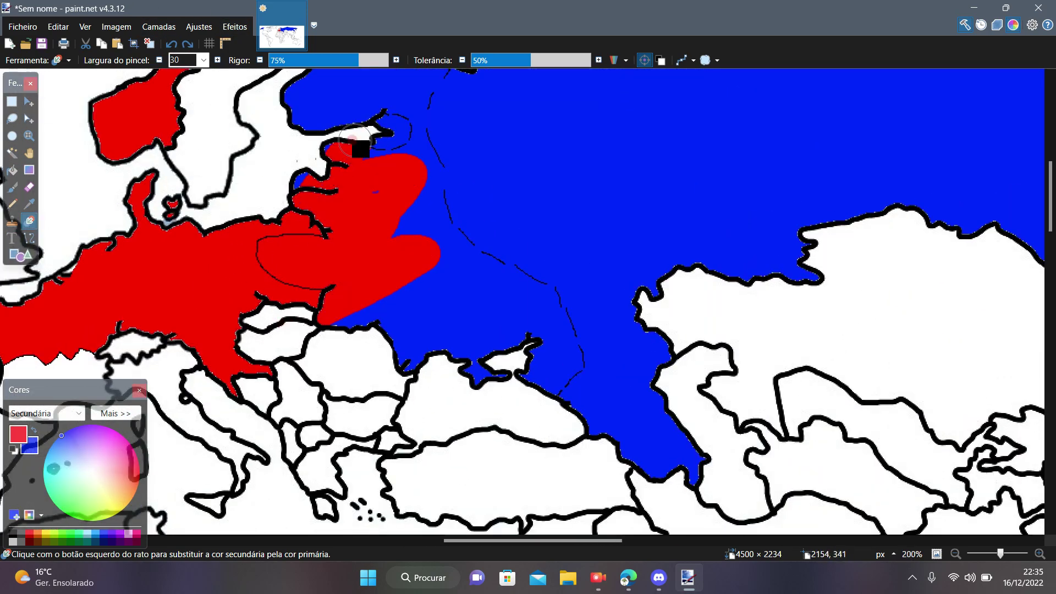
{"action": "scroll", "coordinate": [336, 216], "scroll_direction": "up", "scroll_amount": 1}
{"action": "mouse_move", "coordinate": [380, 102]}
{"action": "left_mouse_down"}
{"action": "mouse_move", "coordinate": [363, 157]}
{"action": "mouse_move", "coordinate": [391, 125]}
{"action": "left_mouse_up"}
{"action": "scroll", "coordinate": [380, 187], "scroll_direction": "down", "scroll_amount": 2}
{"action": "scroll", "coordinate": [363, 157], "scroll_direction": "up", "scroll_amount": 1}
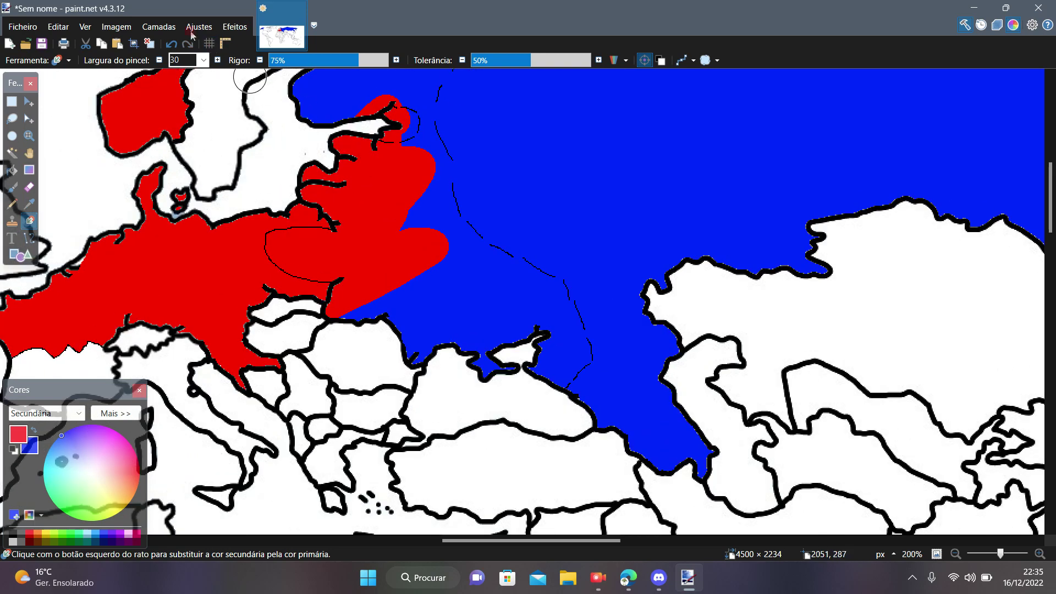
{"action": "left_click", "coordinate": [171, 44]}
{"action": "left_click", "coordinate": [171, 43]}
{"action": "scroll", "coordinate": [347, 190], "scroll_direction": "up", "scroll_amount": 1}
{"action": "scroll", "coordinate": [448, 364], "scroll_direction": "down", "scroll_amount": 4}
{"action": "scroll", "coordinate": [473, 268], "scroll_direction": "up", "scroll_amount": 8}
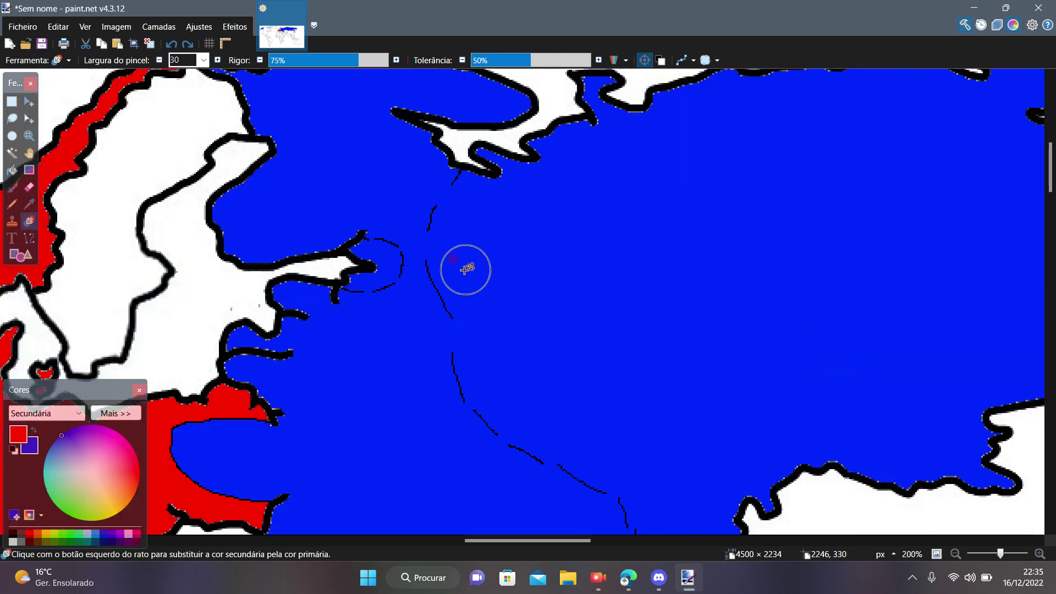
Draw a black dashed line with the Pencil from Norway's northeastern tip down Finland's eastern side to the gulf.
{"action": "scroll", "coordinate": [162, 220], "scroll_direction": "down", "scroll_amount": 1}
{"action": "left_click", "coordinate": [12, 204]}
{"action": "scroll", "coordinate": [495, 264], "scroll_direction": "down", "scroll_amount": 5}
{"action": "scroll", "coordinate": [446, 175], "scroll_direction": "up", "scroll_amount": 4}
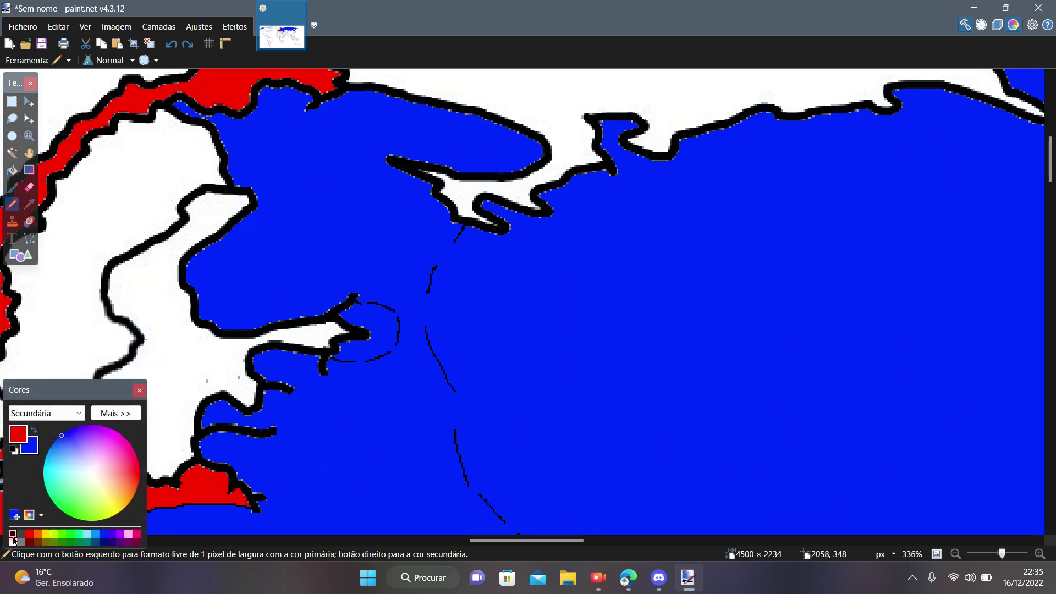
{"action": "scroll", "coordinate": [308, 107], "scroll_direction": "up", "scroll_amount": 1}
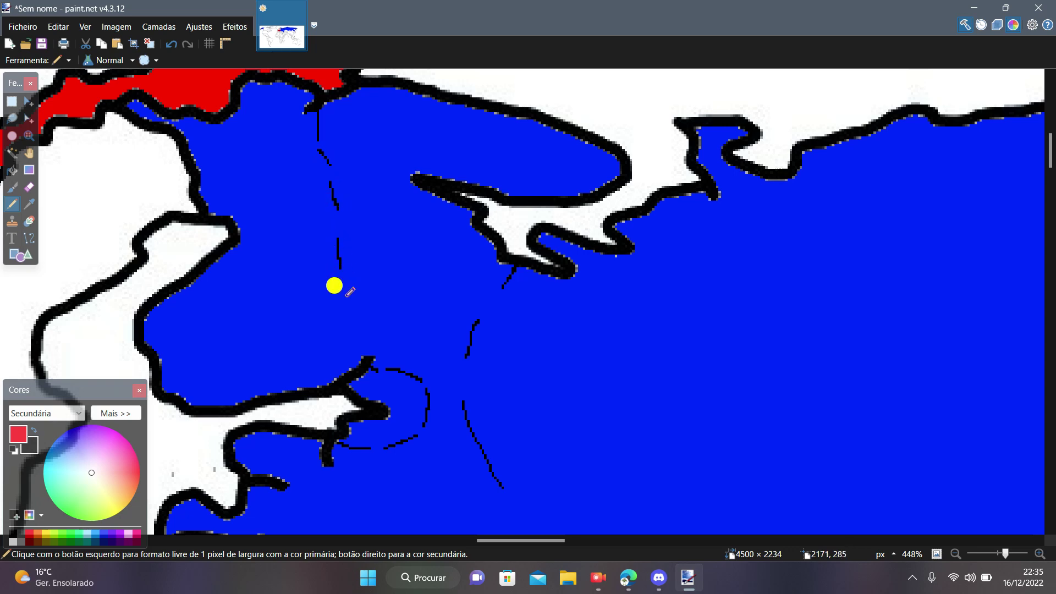
{"action": "scroll", "coordinate": [396, 303], "scroll_direction": "down", "scroll_amount": 2}
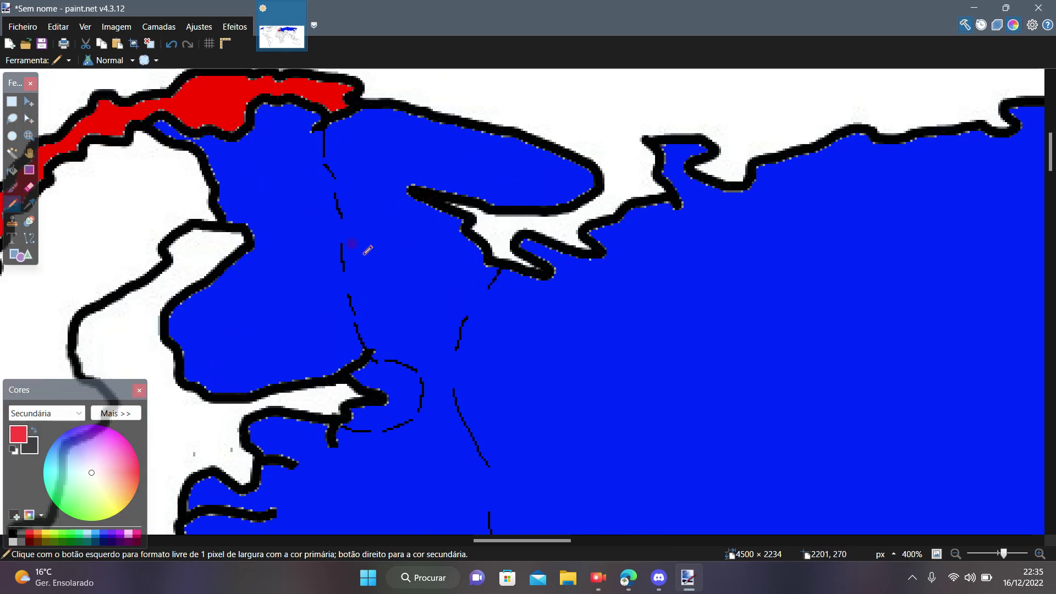
{"action": "left_click", "coordinate": [172, 45]}
{"action": "scroll", "coordinate": [349, 176], "scroll_direction": "up", "scroll_amount": 1}
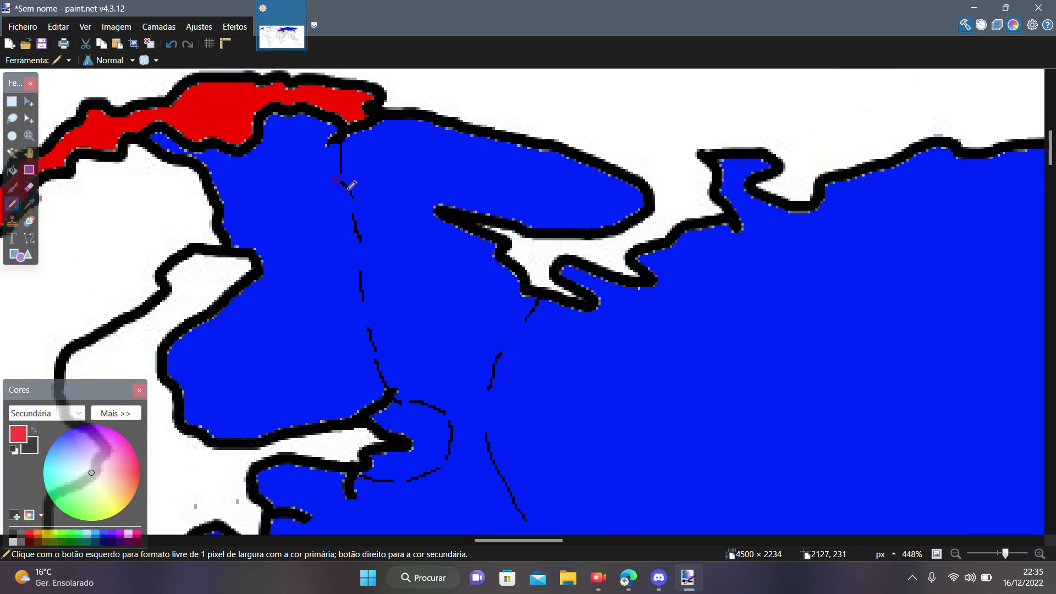
Try drawing a larger black circle around the dashed circle at the gulf's eastern end, and undo it.
{"action": "scroll", "coordinate": [357, 176], "scroll_direction": "down", "scroll_amount": 3}
{"action": "scroll", "coordinate": [396, 168], "scroll_direction": "up", "scroll_amount": 3}
{"action": "scroll", "coordinate": [492, 188], "scroll_direction": "down", "scroll_amount": 1}
{"action": "scroll", "coordinate": [476, 200], "scroll_direction": "up", "scroll_amount": 5}
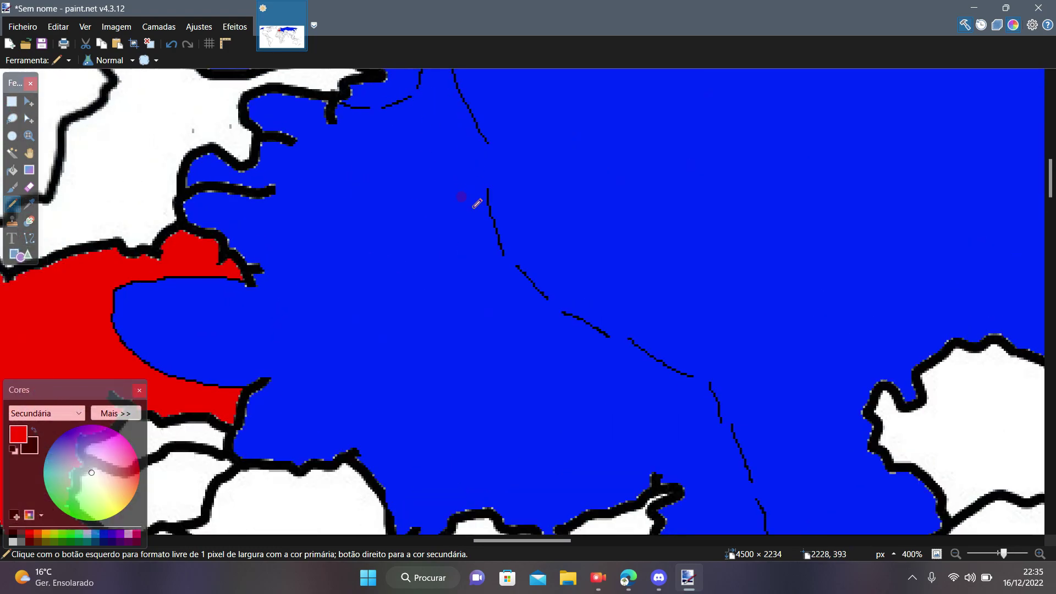
{"action": "scroll", "coordinate": [242, 297], "scroll_direction": "down", "scroll_amount": 2}
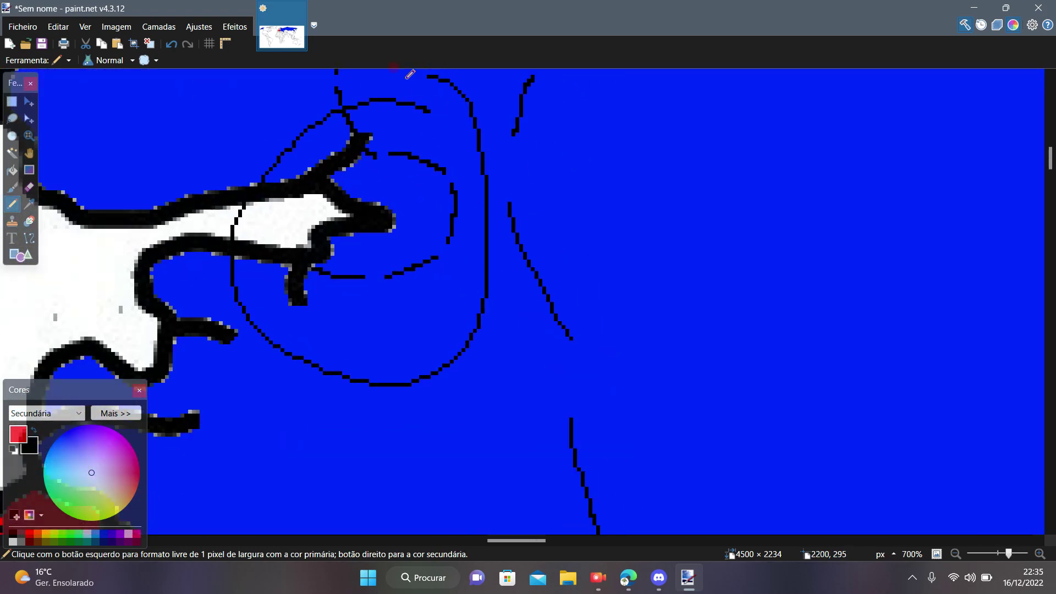
{"action": "left_click", "coordinate": [173, 46]}
{"action": "scroll", "coordinate": [406, 88], "scroll_direction": "down", "scroll_amount": 5}
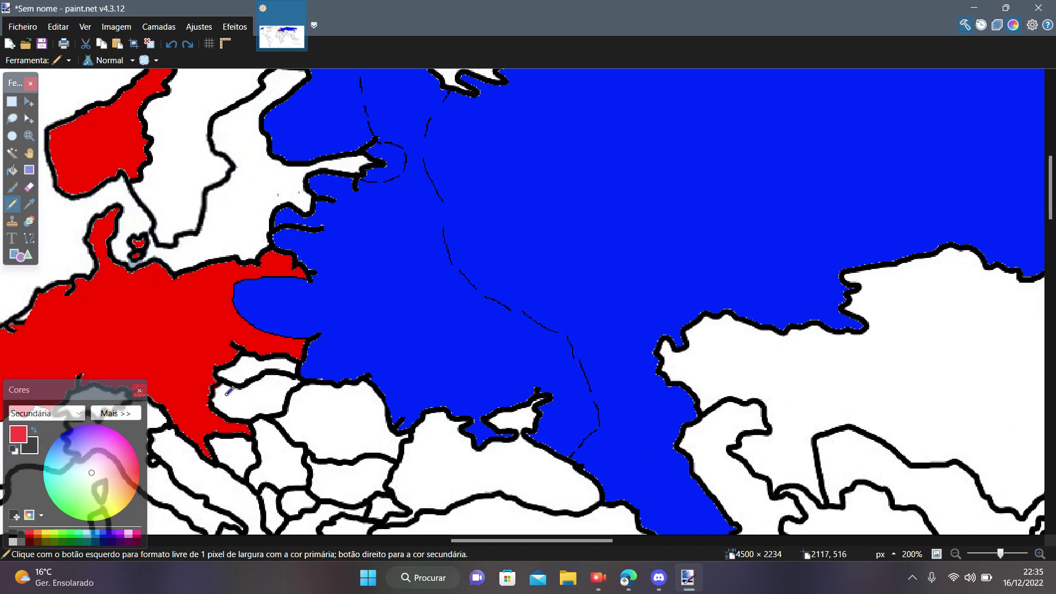
With the Recolor tool at brush width 3, place a small yellow dot inside the red area in northeastern Germany.
{"action": "left_click", "coordinate": [29, 220]}
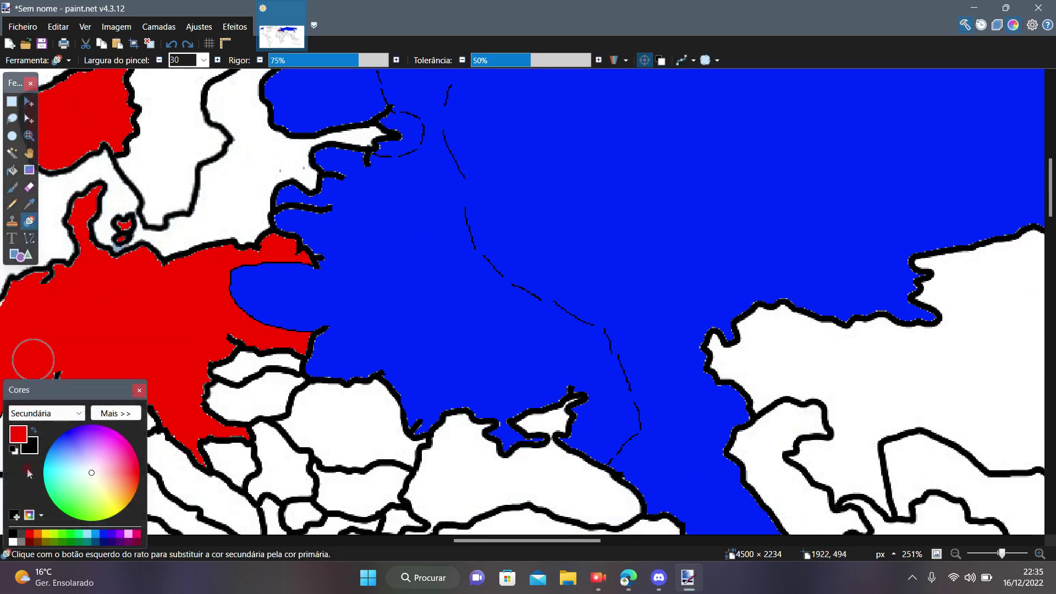
{"action": "left_click", "coordinate": [128, 534]}
{"action": "scroll", "coordinate": [76, 355], "scroll_direction": "down", "scroll_amount": 2}
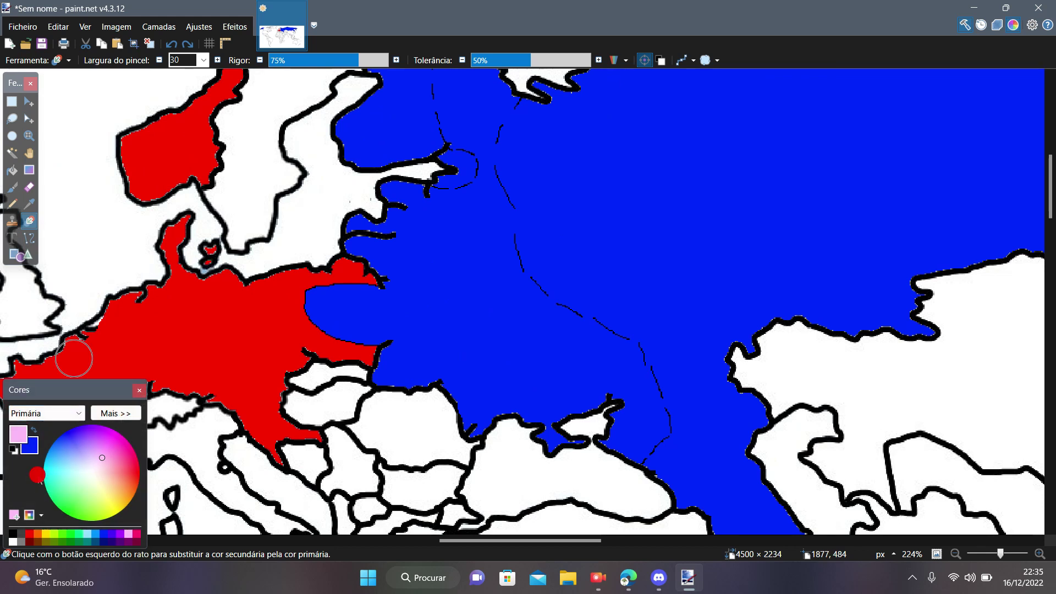
{"action": "left_click", "coordinate": [190, 48]}
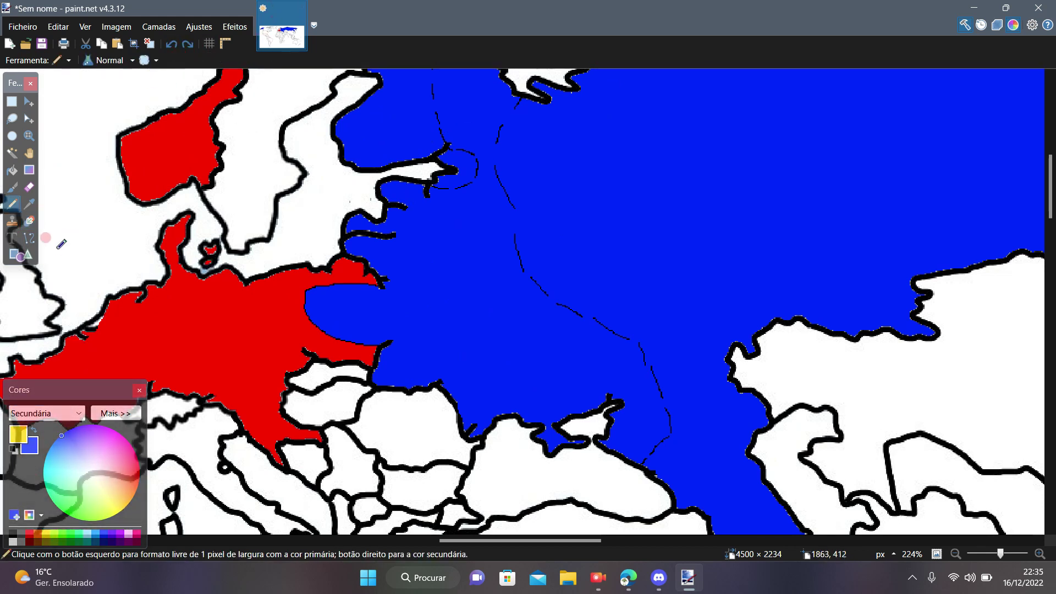
{"action": "left_click", "coordinate": [29, 221]}
{"action": "scroll", "coordinate": [193, 295], "scroll_direction": "up", "scroll_amount": 1}
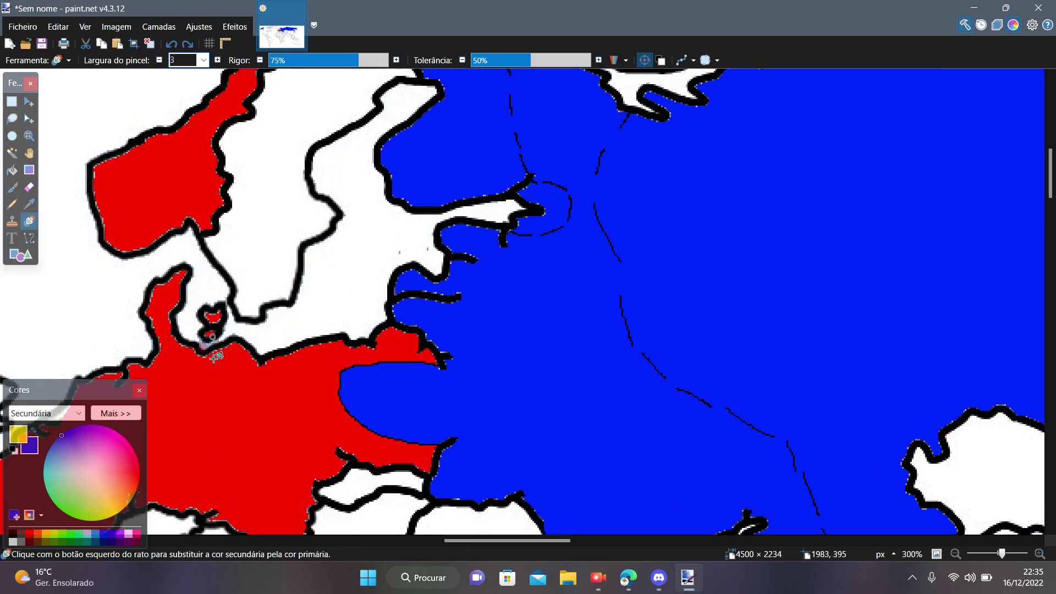
{"action": "scroll", "coordinate": [211, 385], "scroll_direction": "up", "scroll_amount": 8}
{"action": "left_click", "coordinate": [312, 358]}
{"action": "scroll", "coordinate": [309, 282], "scroll_direction": "down", "scroll_amount": 8}
{"action": "scroll", "coordinate": [253, 322], "scroll_direction": "up", "scroll_amount": 3}
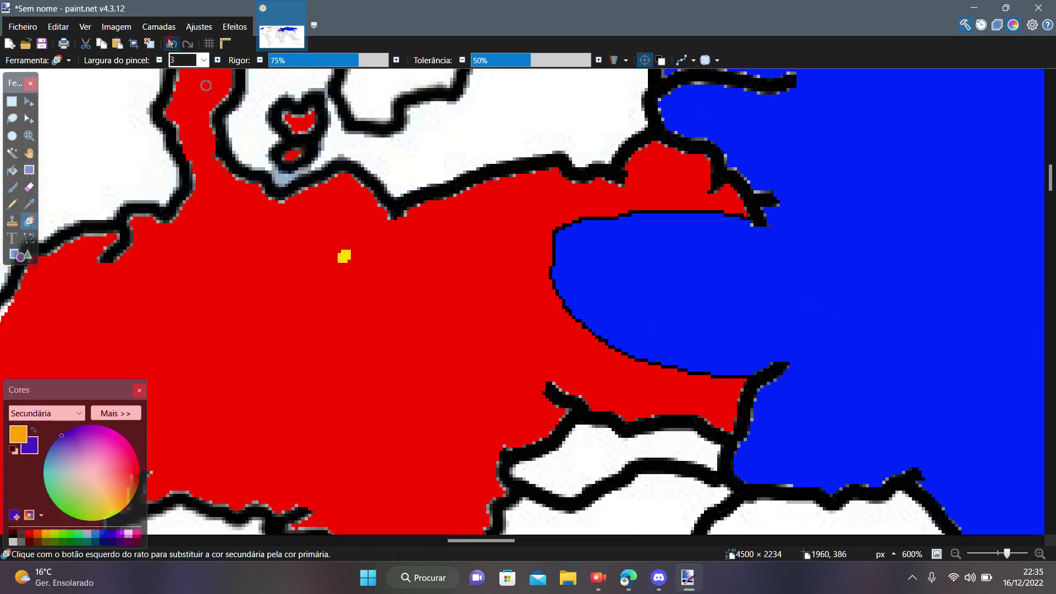
Place another small yellow dot at the gulf's eastern tip, inside the dashed circle.
{"action": "scroll", "coordinate": [353, 242], "scroll_direction": "up", "scroll_amount": 2}
{"action": "scroll", "coordinate": [332, 271], "scroll_direction": "down", "scroll_amount": 6}
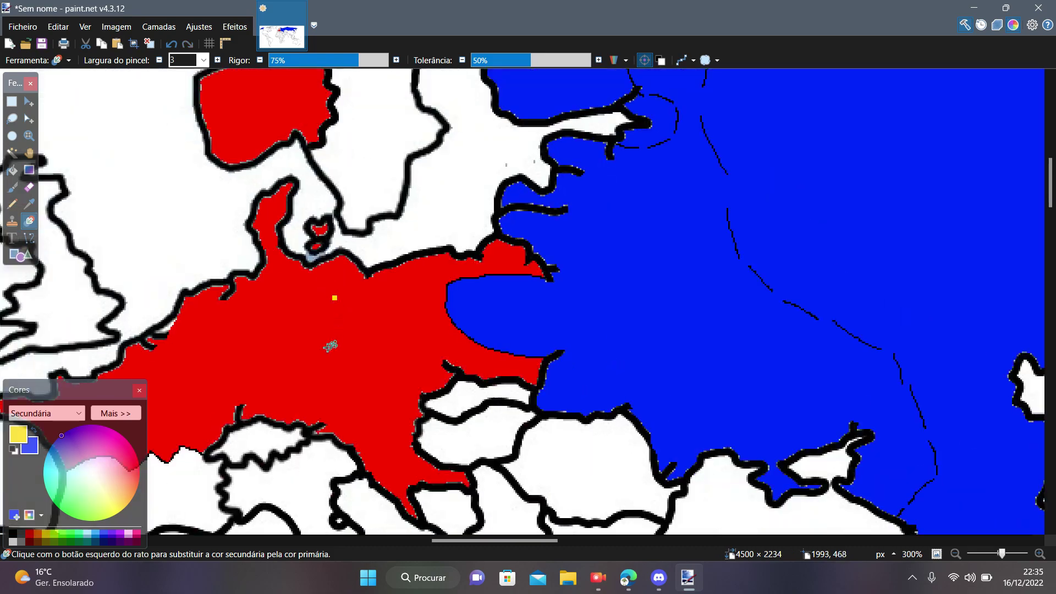
{"action": "scroll", "coordinate": [341, 228], "scroll_direction": "up", "scroll_amount": 3}
{"action": "scroll", "coordinate": [337, 182], "scroll_direction": "down", "scroll_amount": 1}
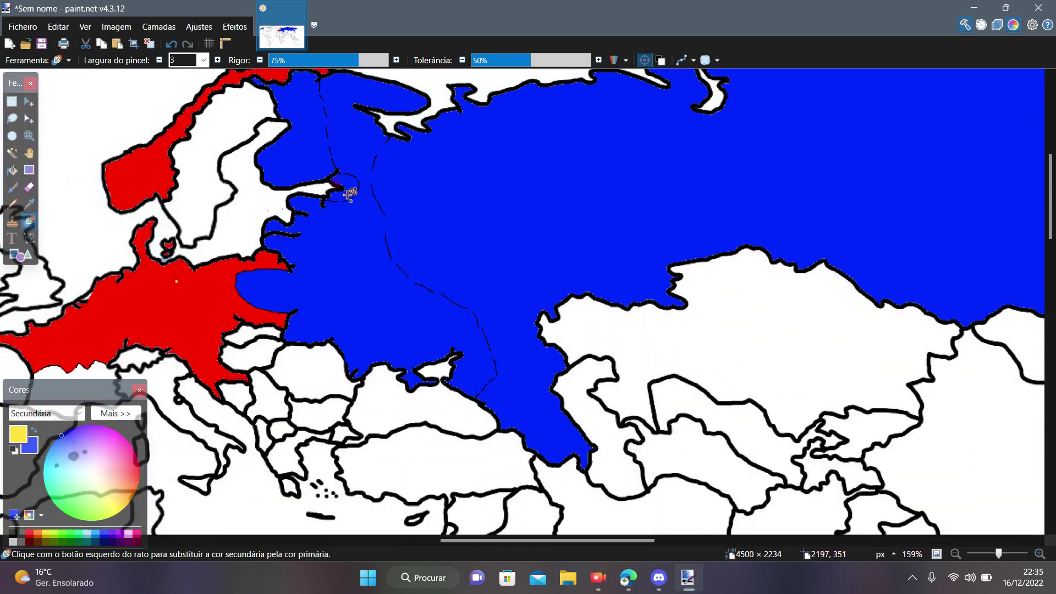
{"action": "scroll", "coordinate": [374, 269], "scroll_direction": "up", "scroll_amount": 5}
{"action": "scroll", "coordinate": [374, 269], "scroll_direction": "down", "scroll_amount": 8}
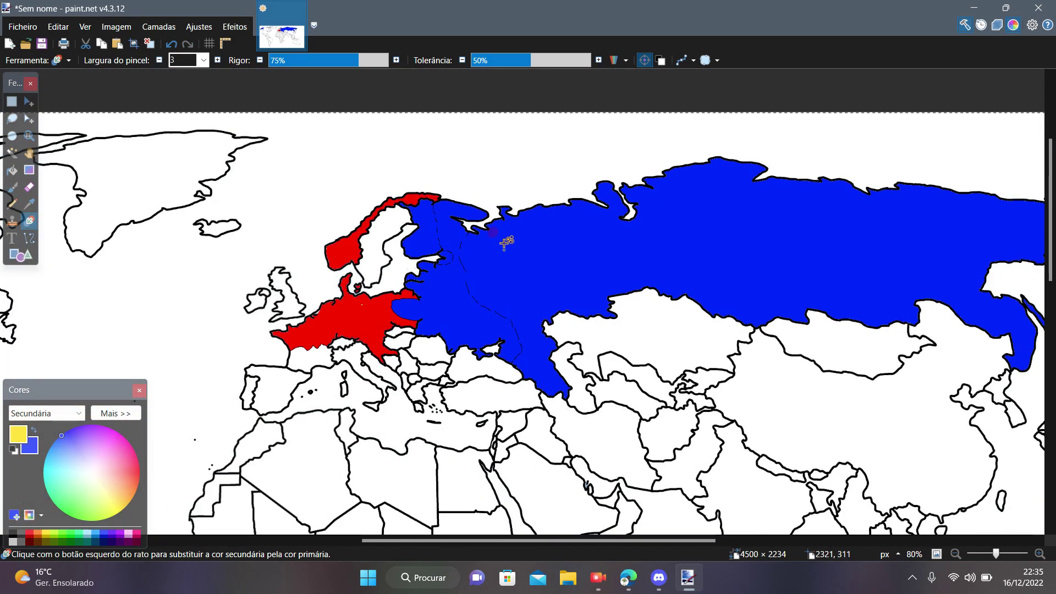
{"action": "scroll", "coordinate": [496, 238], "scroll_direction": "up", "scroll_amount": 12}
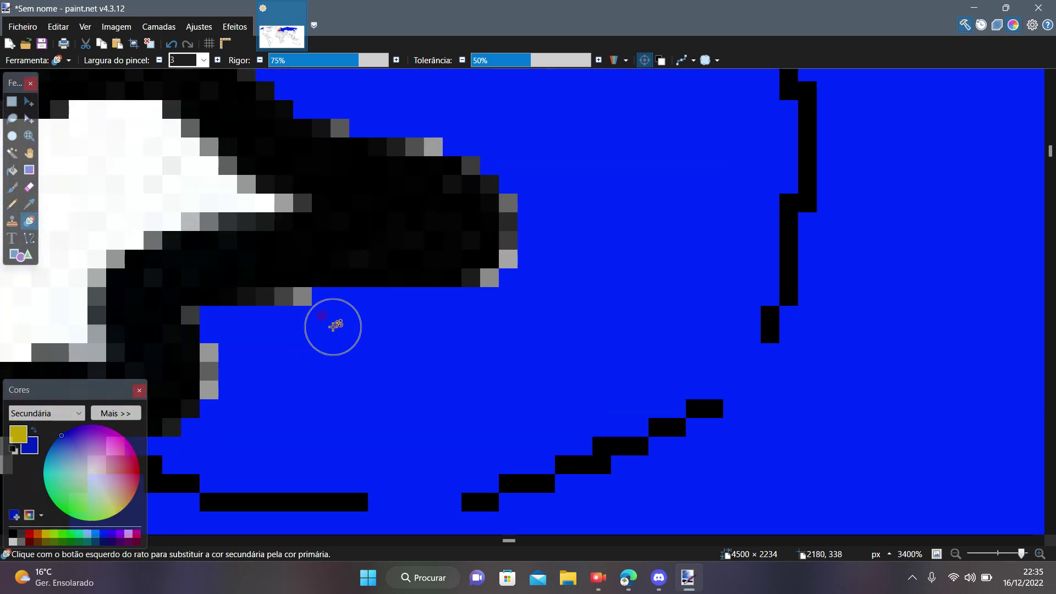
{"action": "scroll", "coordinate": [390, 316], "scroll_direction": "down", "scroll_amount": 12}
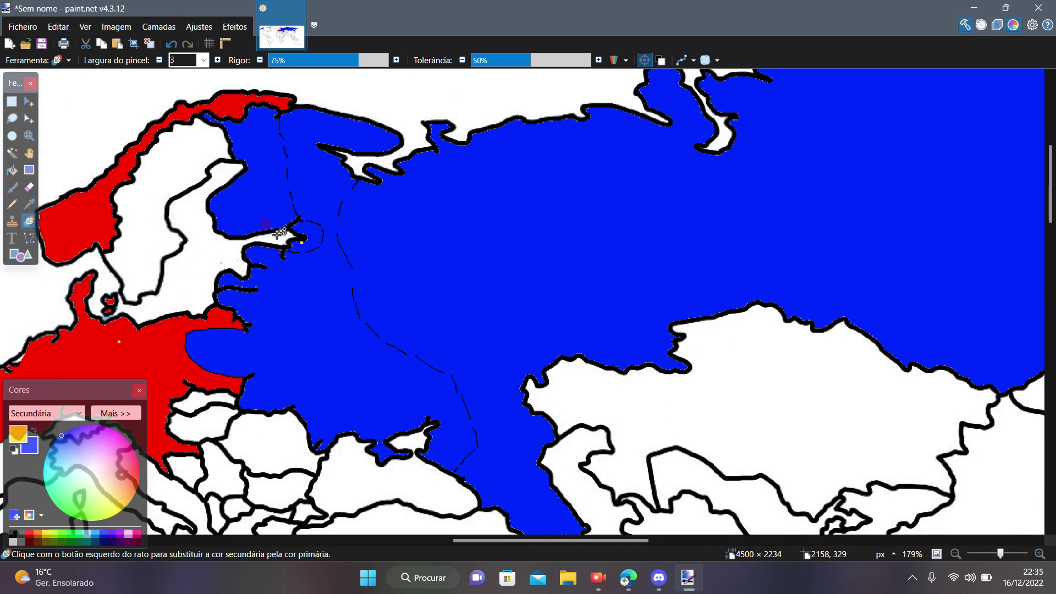
{"action": "scroll", "coordinate": [316, 237], "scroll_direction": "up", "scroll_amount": 2}
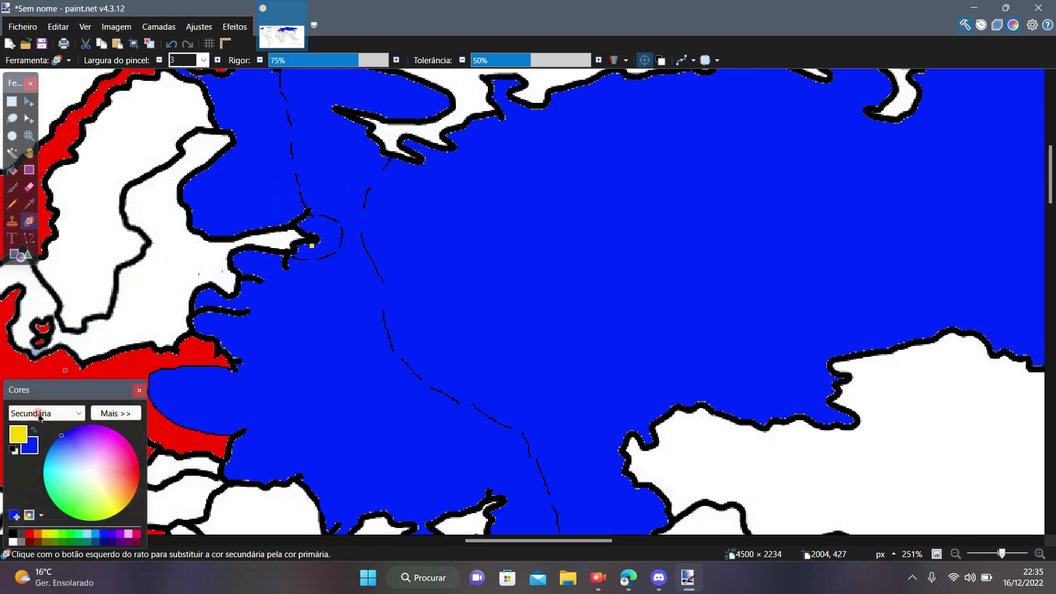
Set the primary color to light pink for the Recolor tool.
{"action": "left_click", "coordinate": [128, 533]}
{"action": "scroll", "coordinate": [436, 377], "scroll_direction": "up", "scroll_amount": 4}
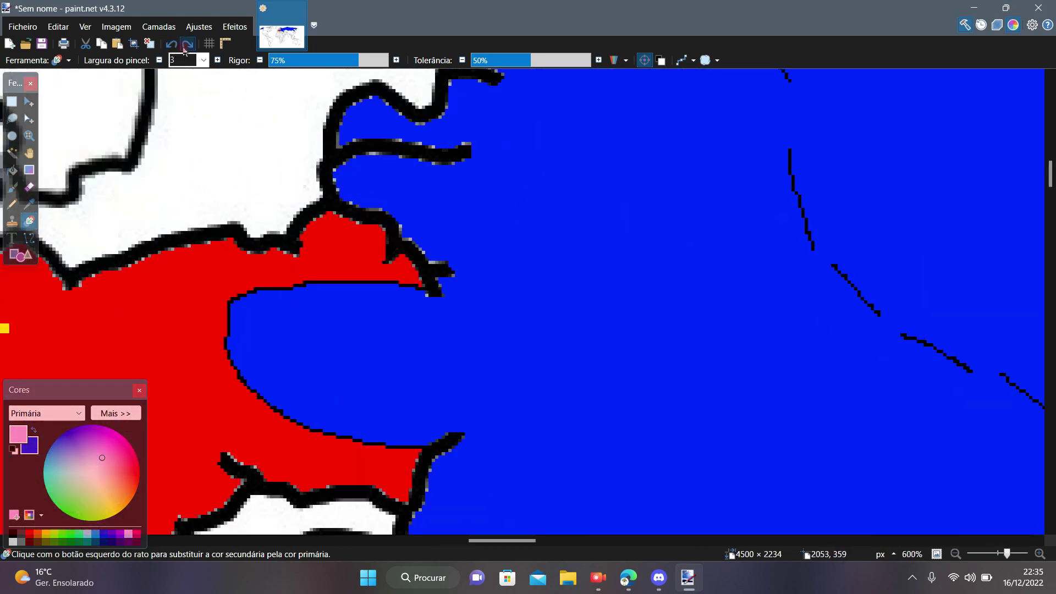
{"action": "scroll", "coordinate": [515, 220], "scroll_direction": "down", "scroll_amount": 7}
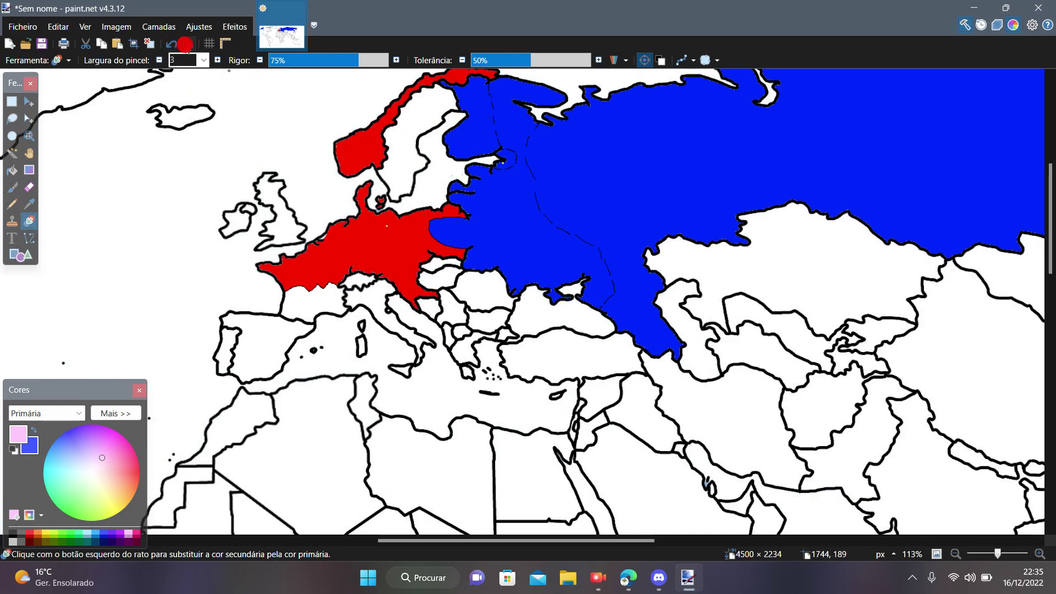
{"action": "scroll", "coordinate": [182, 70], "scroll_direction": "up", "scroll_amount": 2}
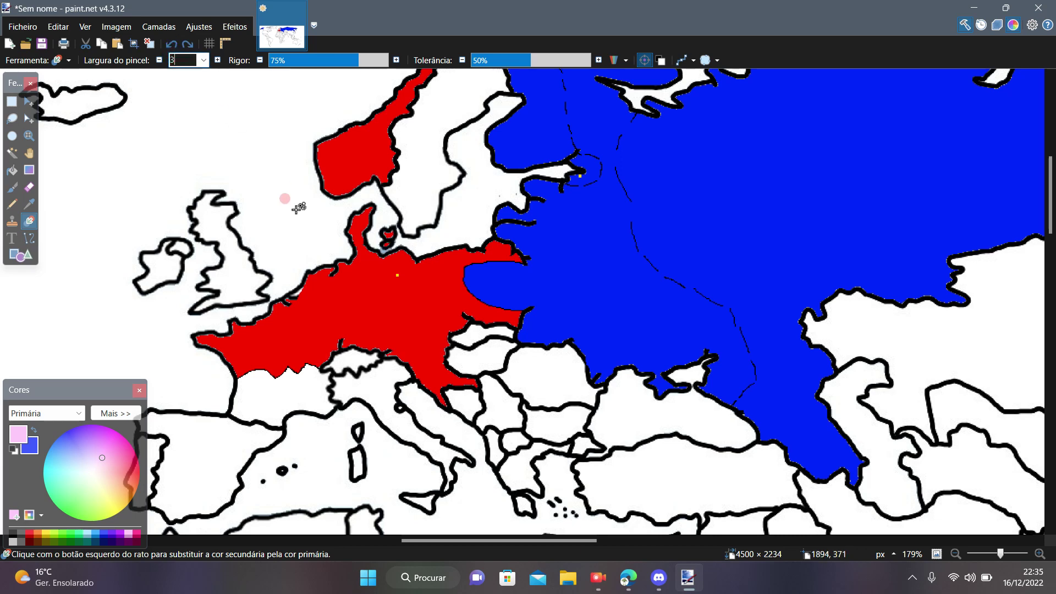
Try recoloring the blue bulge in Poland light pink with brush width 30, and undo the strokes.
{"action": "scroll", "coordinate": [361, 184], "scroll_direction": "up", "scroll_amount": 6}
{"action": "left_click", "coordinate": [363, 187]}
{"action": "scroll", "coordinate": [352, 198], "scroll_direction": "down", "scroll_amount": 5}
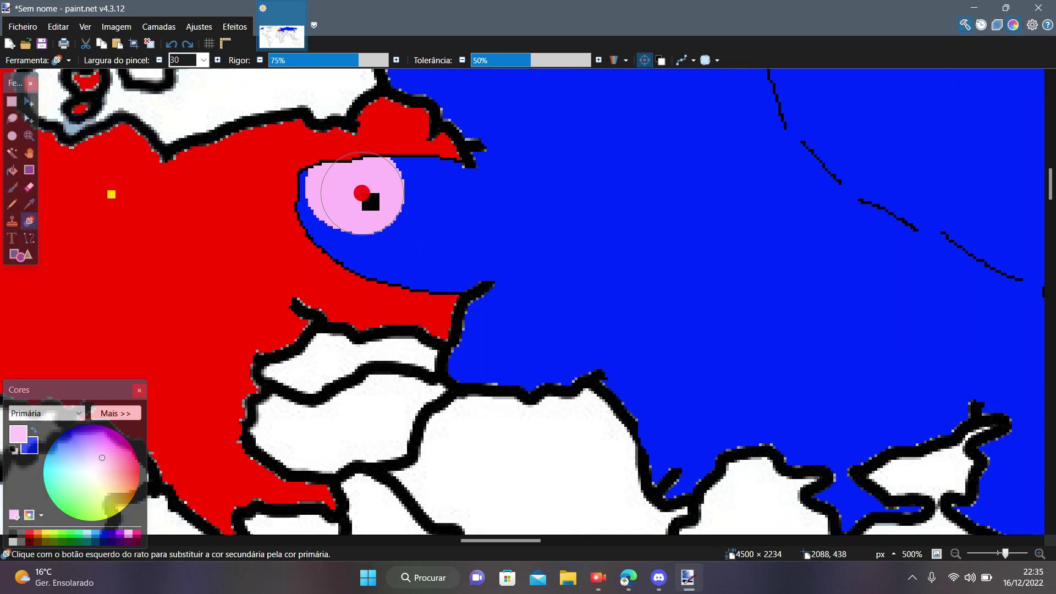
{"action": "scroll", "coordinate": [374, 221], "scroll_direction": "down", "scroll_amount": 2}
{"action": "mouse_move", "coordinate": [335, 210]}
{"action": "left_mouse_down"}
{"action": "mouse_move", "coordinate": [374, 221]}
{"action": "mouse_move", "coordinate": [374, 195]}
{"action": "mouse_move", "coordinate": [423, 201]}
{"action": "left_mouse_up"}
{"action": "scroll", "coordinate": [374, 196], "scroll_direction": "down", "scroll_amount": 1}
{"action": "scroll", "coordinate": [370, 196], "scroll_direction": "up", "scroll_amount": 5}
{"action": "left_click", "coordinate": [172, 44]}
{"action": "scroll", "coordinate": [507, 314], "scroll_direction": "down", "scroll_amount": 4}
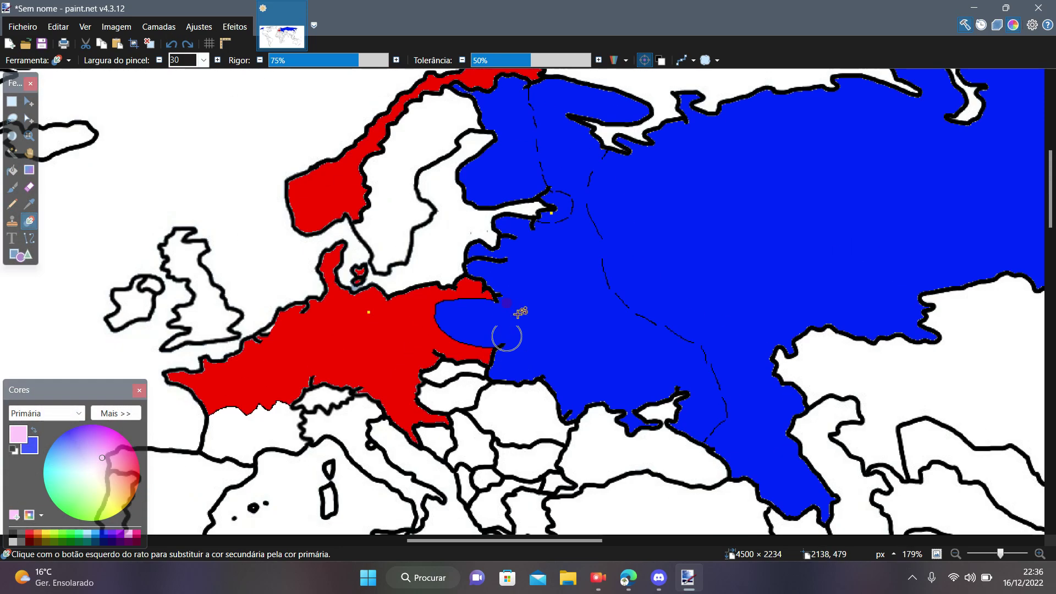
Set the Recolor brush width to 10 and recolor a light pink strip across the eastern opening of the Poland bulge.
{"action": "scroll", "coordinate": [656, 278], "scroll_direction": "up", "scroll_amount": 2}
{"action": "scroll", "coordinate": [363, 341], "scroll_direction": "up", "scroll_amount": 3}
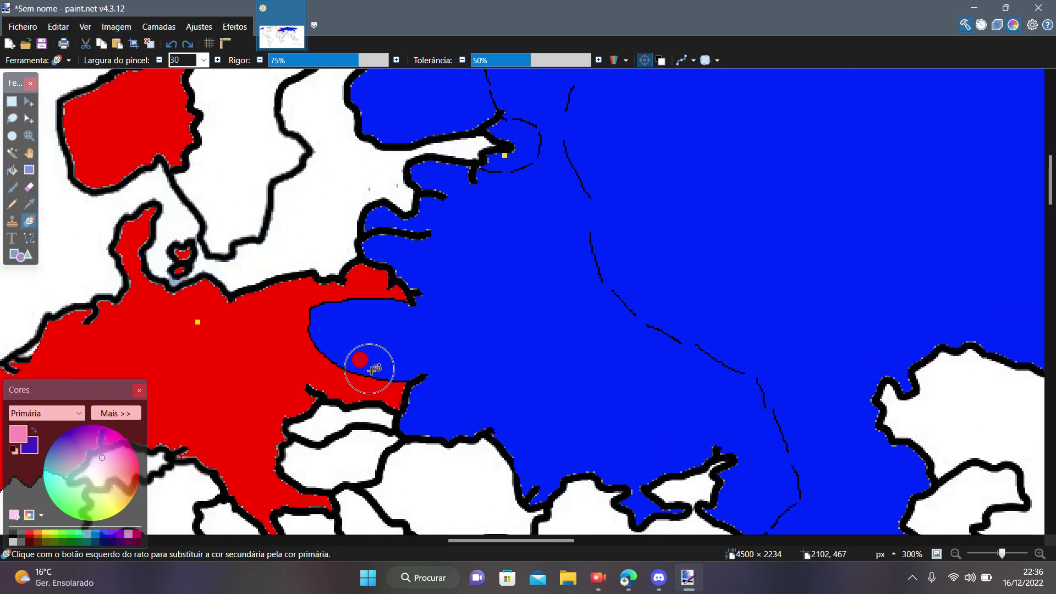
{"action": "scroll", "coordinate": [330, 377], "scroll_direction": "up", "scroll_amount": 3}
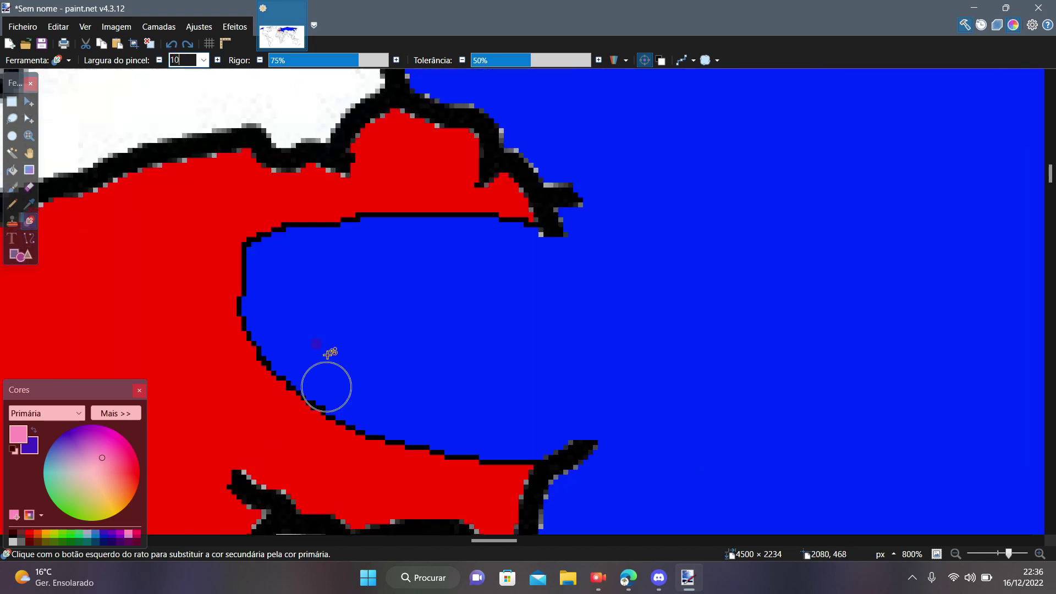
{"action": "left_click_drag", "start_coordinate": [589, 421], "coordinate": [578, 458]}
{"action": "left_click_drag", "start_coordinate": [607, 411], "coordinate": [605, 336]}
{"action": "scroll", "coordinate": [605, 336], "scroll_direction": "down", "scroll_amount": 5}
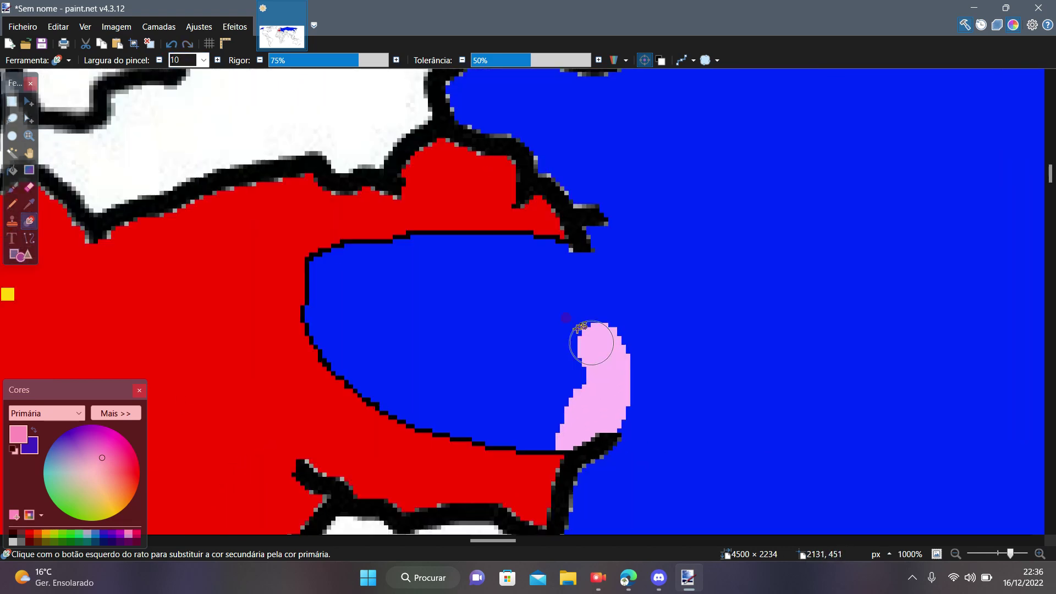
{"action": "scroll", "coordinate": [559, 354], "scroll_direction": "up", "scroll_amount": 7}
{"action": "scroll", "coordinate": [606, 421], "scroll_direction": "down", "scroll_amount": 4}
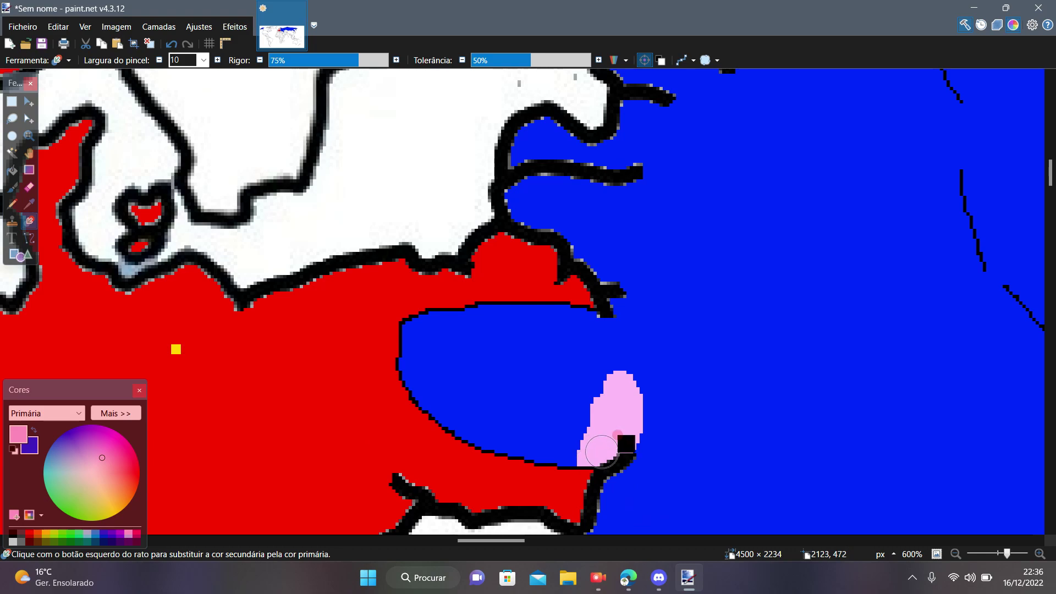
{"action": "scroll", "coordinate": [616, 432], "scroll_direction": "up", "scroll_amount": 1}
{"action": "left_click_drag", "start_coordinate": [620, 370], "coordinate": [620, 335]}
{"action": "scroll", "coordinate": [619, 335], "scroll_direction": "down", "scroll_amount": 4}
{"action": "scroll", "coordinate": [612, 330], "scroll_direction": "up", "scroll_amount": 6}
{"action": "scroll", "coordinate": [603, 220], "scroll_direction": "down", "scroll_amount": 5}
{"action": "scroll", "coordinate": [604, 220], "scroll_direction": "up", "scroll_amount": 3}
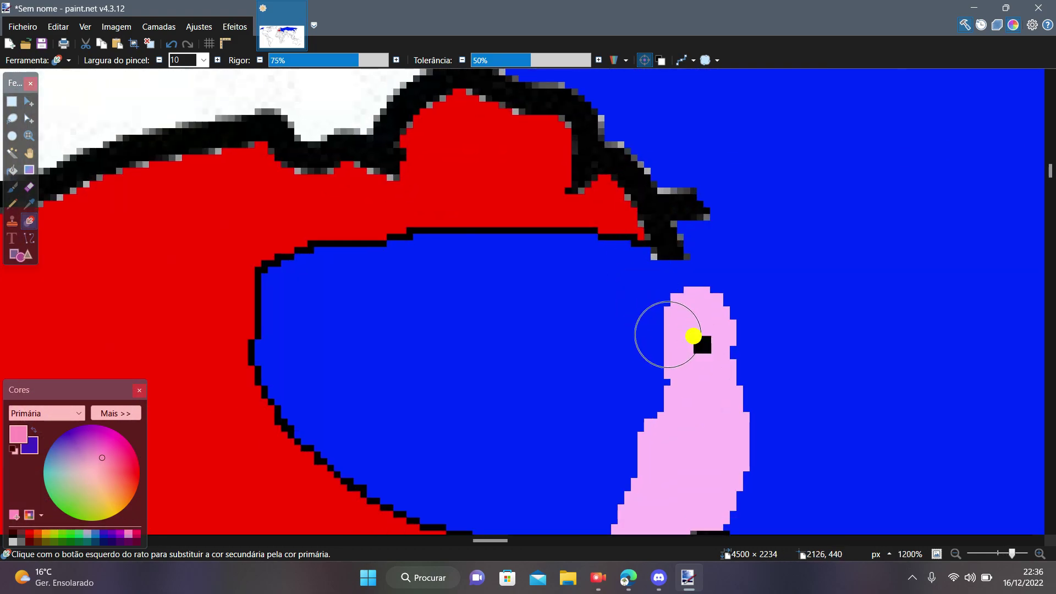
Recolor the blue interior of the Poland bulge light pink, from its eastern opening to its thin black outline.
{"action": "scroll", "coordinate": [759, 330], "scroll_direction": "down", "scroll_amount": 5}
{"action": "scroll", "coordinate": [550, 242], "scroll_direction": "up", "scroll_amount": 4}
{"action": "scroll", "coordinate": [550, 242], "scroll_direction": "up", "scroll_amount": 1}
{"action": "mouse_move", "coordinate": [550, 242]}
{"action": "left_mouse_down"}
{"action": "mouse_move", "coordinate": [519, 165]}
{"action": "mouse_move", "coordinate": [542, 243]}
{"action": "mouse_move", "coordinate": [528, 279]}
{"action": "left_mouse_up"}
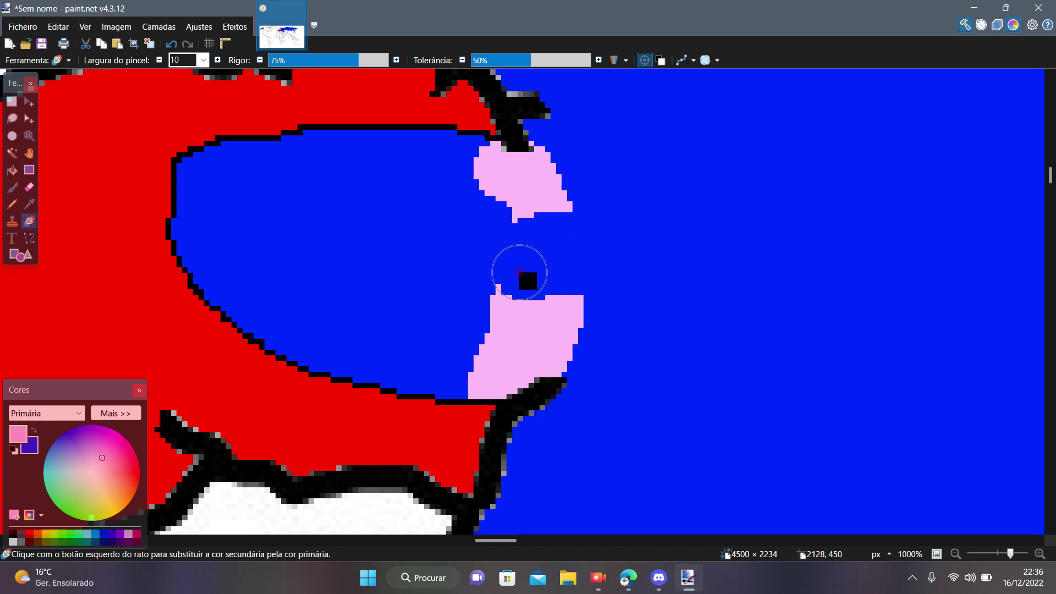
{"action": "scroll", "coordinate": [528, 279], "scroll_direction": "down", "scroll_amount": 5}
{"action": "scroll", "coordinate": [569, 237], "scroll_direction": "up", "scroll_amount": 3}
{"action": "scroll", "coordinate": [568, 237], "scroll_direction": "up", "scroll_amount": 5}
{"action": "mouse_move", "coordinate": [569, 238]}
{"action": "left_mouse_down"}
{"action": "mouse_move", "coordinate": [499, 275]}
{"action": "mouse_move", "coordinate": [584, 271]}
{"action": "mouse_move", "coordinate": [488, 348]}
{"action": "mouse_move", "coordinate": [576, 247]}
{"action": "left_mouse_up"}
{"action": "mouse_move", "coordinate": [384, 418]}
{"action": "left_mouse_down"}
{"action": "mouse_move", "coordinate": [499, 389]}
{"action": "mouse_move", "coordinate": [379, 308]}
{"action": "mouse_move", "coordinate": [270, 350]}
{"action": "mouse_move", "coordinate": [389, 326]}
{"action": "left_mouse_up"}
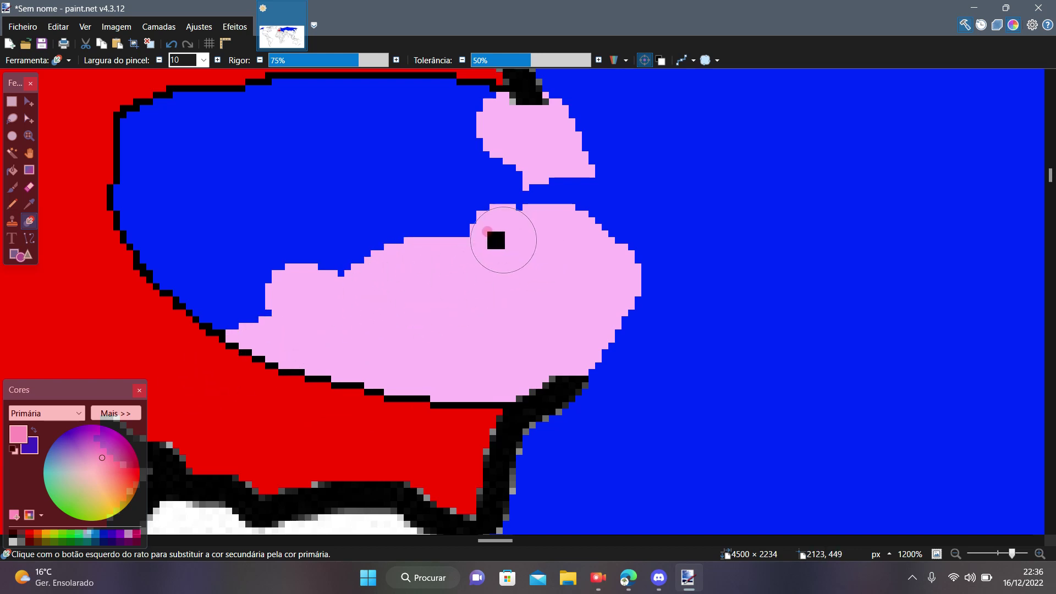
{"action": "scroll", "coordinate": [503, 240], "scroll_direction": "down", "scroll_amount": 3}
{"action": "mouse_move", "coordinate": [513, 140]}
{"action": "left_mouse_down"}
{"action": "mouse_move", "coordinate": [434, 244]}
{"action": "mouse_move", "coordinate": [330, 269]}
{"action": "mouse_move", "coordinate": [313, 241]}
{"action": "left_mouse_up"}
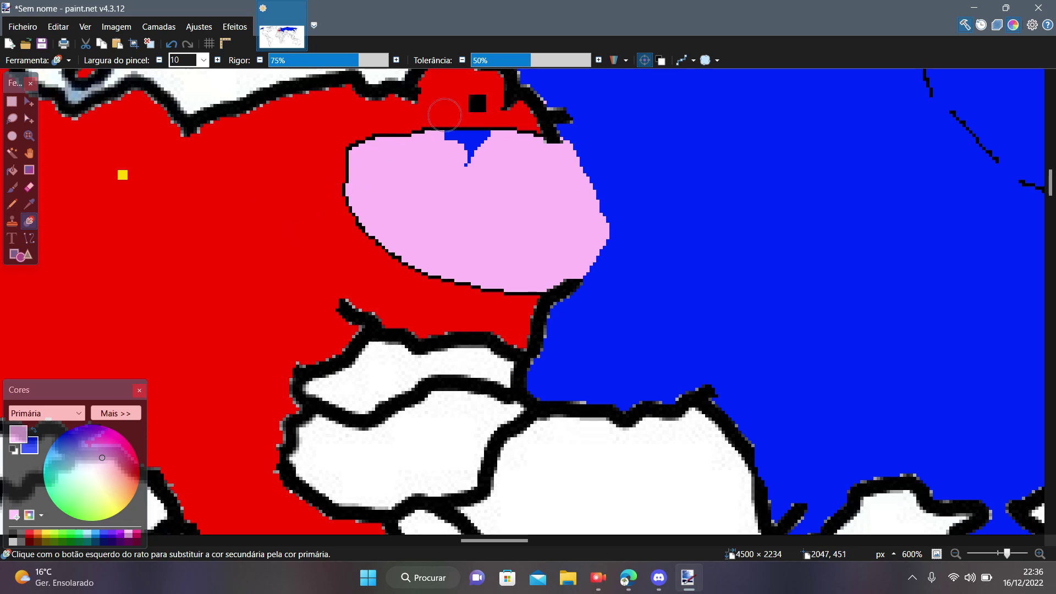
Extend the light pink area north from the bulge along the southern Baltic coast, around the first inlet line.
{"action": "scroll", "coordinate": [528, 231], "scroll_direction": "down", "scroll_amount": 5}
{"action": "scroll", "coordinate": [492, 343], "scroll_direction": "up", "scroll_amount": 4}
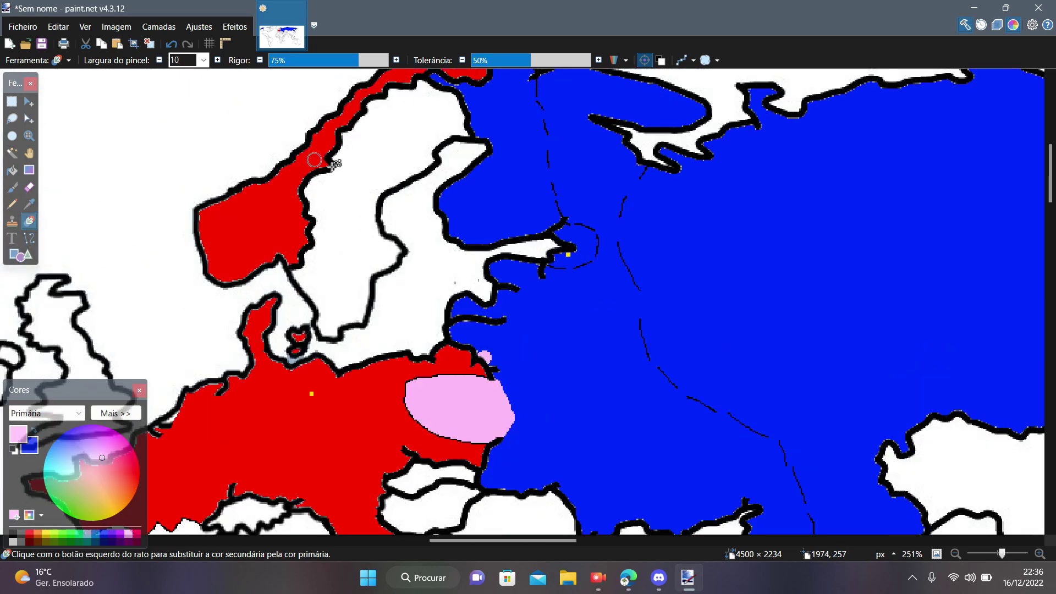
{"action": "scroll", "coordinate": [491, 343], "scroll_direction": "up", "scroll_amount": 3}
{"action": "mouse_move", "coordinate": [582, 405]}
{"action": "left_mouse_down"}
{"action": "mouse_move", "coordinate": [488, 337]}
{"action": "mouse_move", "coordinate": [500, 306]}
{"action": "mouse_move", "coordinate": [368, 247]}
{"action": "left_mouse_up"}
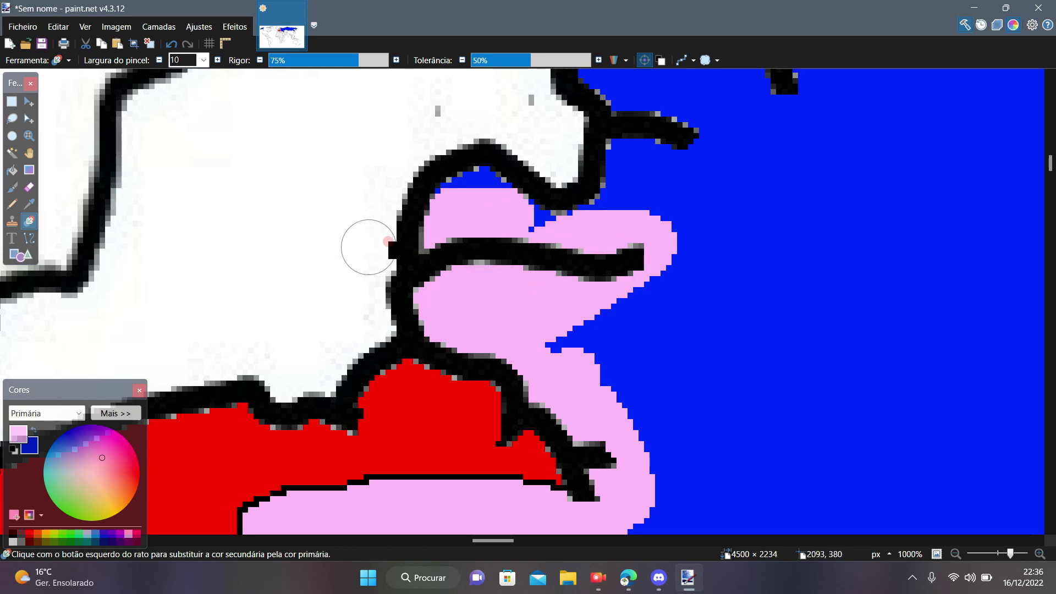
{"action": "left_click_drag", "start_coordinate": [487, 334], "coordinate": [577, 365]}
Recolor the rest of the Baltic coast light pink, up to the gulf's southern shore at the dashed circle.
{"action": "scroll", "coordinate": [632, 194], "scroll_direction": "down", "scroll_amount": 2}
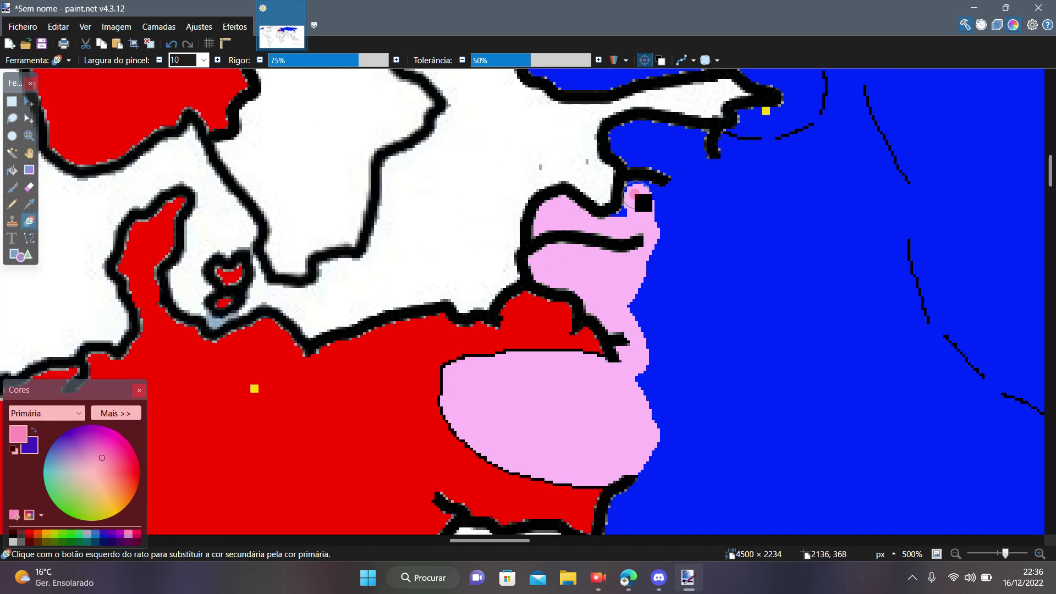
{"action": "scroll", "coordinate": [613, 227], "scroll_direction": "up", "scroll_amount": 2}
{"action": "scroll", "coordinate": [616, 122], "scroll_direction": "down", "scroll_amount": 3}
{"action": "mouse_move", "coordinate": [641, 145]}
{"action": "left_mouse_down"}
{"action": "mouse_move", "coordinate": [617, 125]}
{"action": "mouse_move", "coordinate": [632, 135]}
{"action": "left_mouse_up"}
{"action": "scroll", "coordinate": [641, 102], "scroll_direction": "up", "scroll_amount": 2}
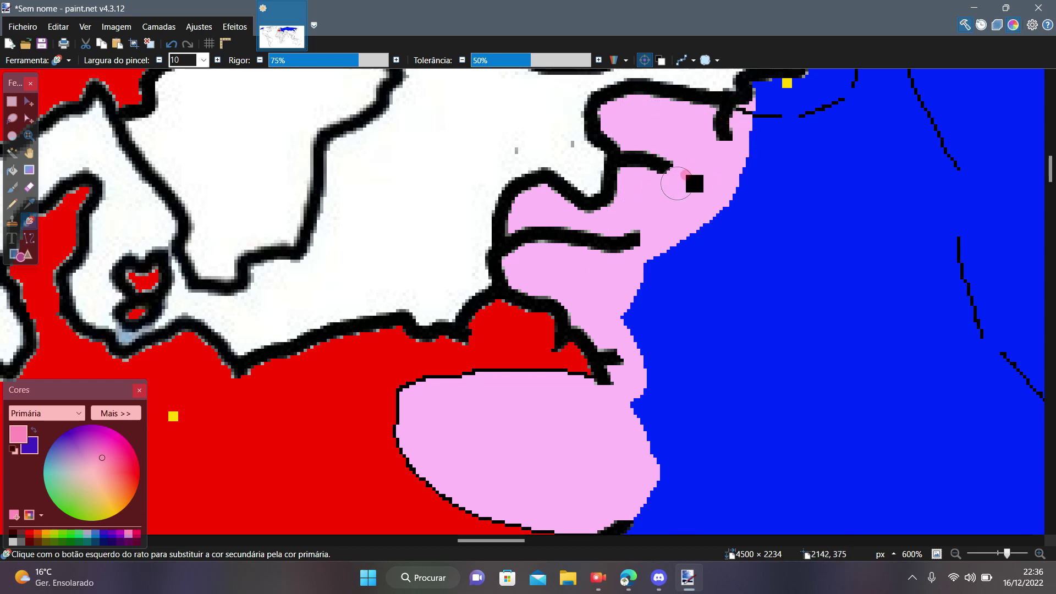
{"action": "scroll", "coordinate": [676, 183], "scroll_direction": "down", "scroll_amount": 3}
{"action": "scroll", "coordinate": [650, 216], "scroll_direction": "up", "scroll_amount": 2}
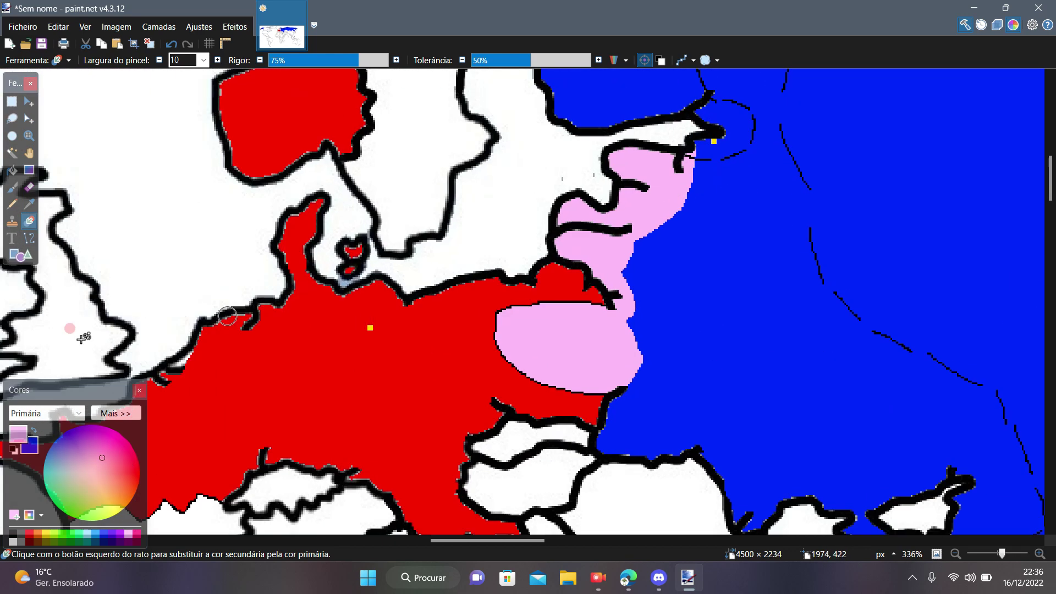
Fill the light pink area covering the Poland bulge and the Baltic coast with red using the Paint Bucket.
{"action": "left_click", "coordinate": [29, 533]}
{"action": "left_click", "coordinate": [12, 170]}
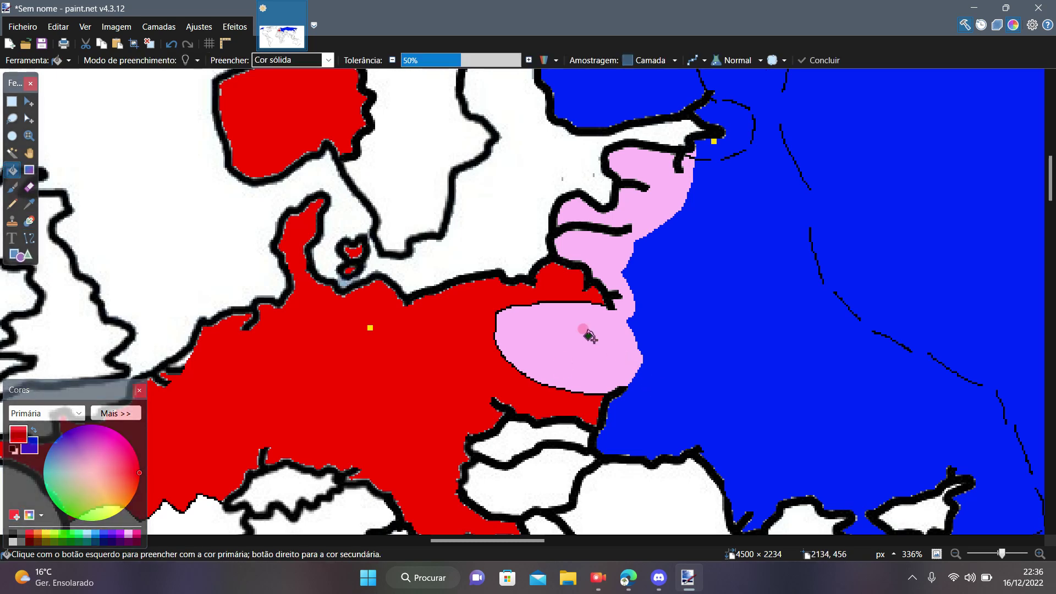
{"action": "left_click", "coordinate": [585, 354]}
{"action": "scroll", "coordinate": [728, 256], "scroll_direction": "up", "scroll_amount": 1}
{"action": "scroll", "coordinate": [225, 258], "scroll_direction": "down", "scroll_amount": 3}
Set the Recolor brush width to 30 and recolor the blue area southeast of the Poland bulge red.
{"action": "left_click", "coordinate": [29, 221]}
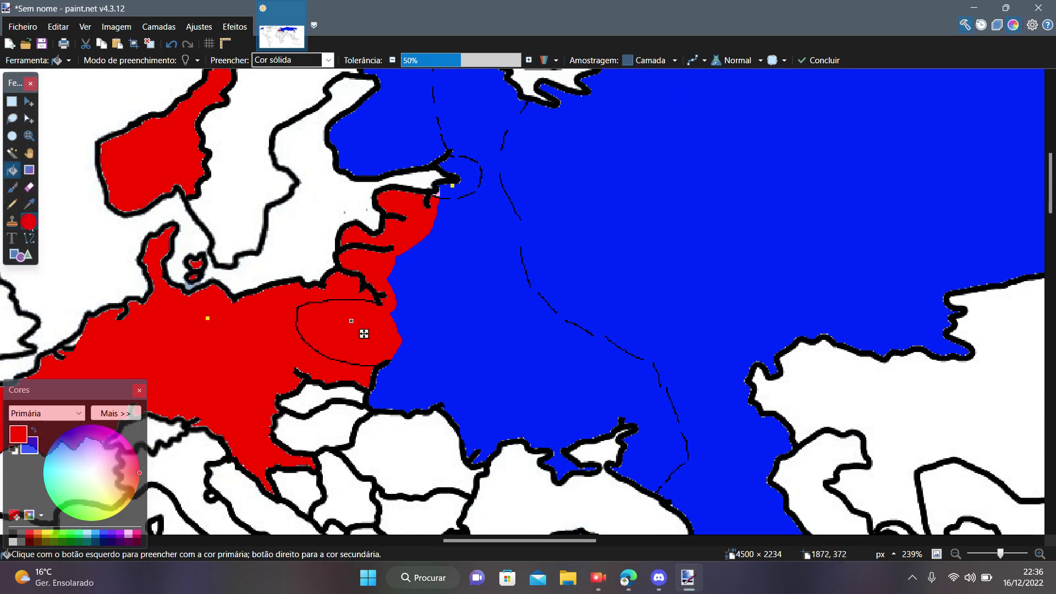
{"action": "scroll", "coordinate": [442, 192], "scroll_direction": "up", "scroll_amount": 7}
{"action": "scroll", "coordinate": [425, 186], "scroll_direction": "down", "scroll_amount": 9}
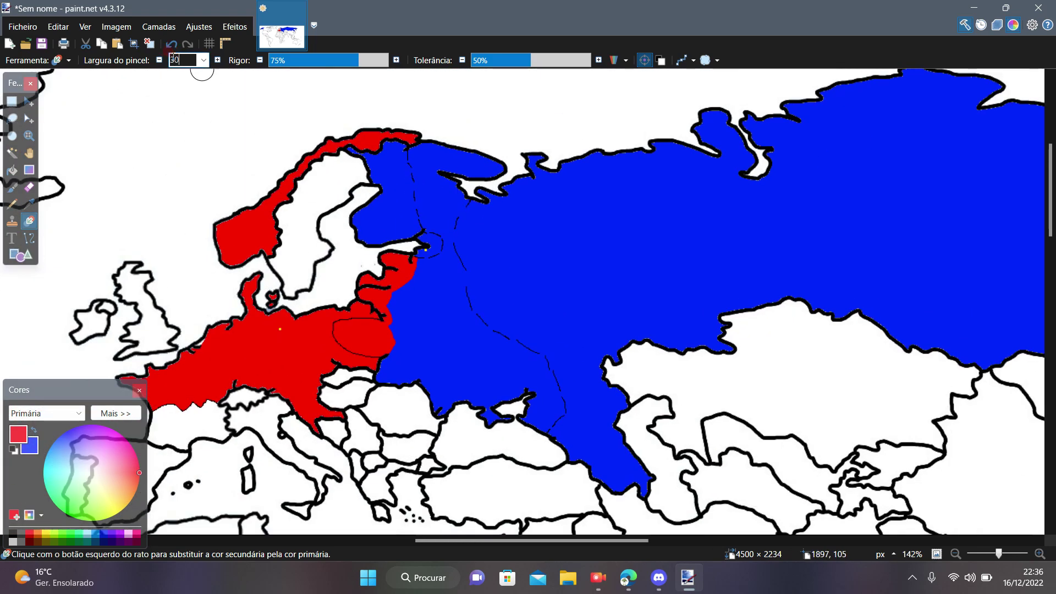
{"action": "scroll", "coordinate": [385, 319], "scroll_direction": "up", "scroll_amount": 5}
{"action": "left_click_drag", "start_coordinate": [385, 318], "coordinate": [415, 318]}
{"action": "scroll", "coordinate": [373, 217], "scroll_direction": "down", "scroll_amount": 3}
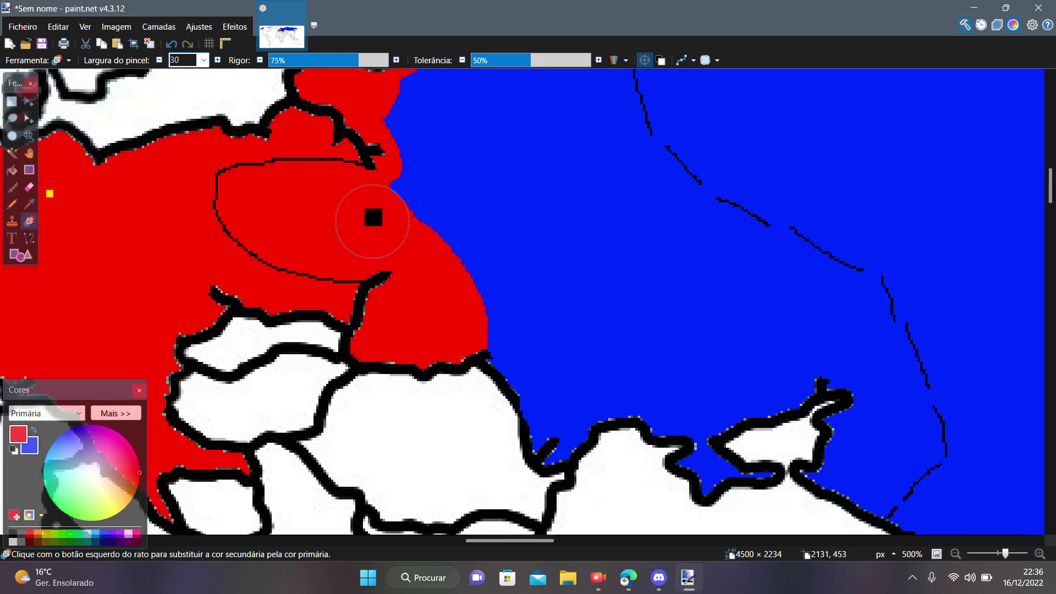
Recolor the blue land east of the Baltic coast red, reaching north to the dashed circle by the gulf.
{"action": "scroll", "coordinate": [402, 188], "scroll_direction": "down", "scroll_amount": 1}
{"action": "scroll", "coordinate": [484, 346], "scroll_direction": "up", "scroll_amount": 1}
{"action": "scroll", "coordinate": [396, 165], "scroll_direction": "down", "scroll_amount": 3}
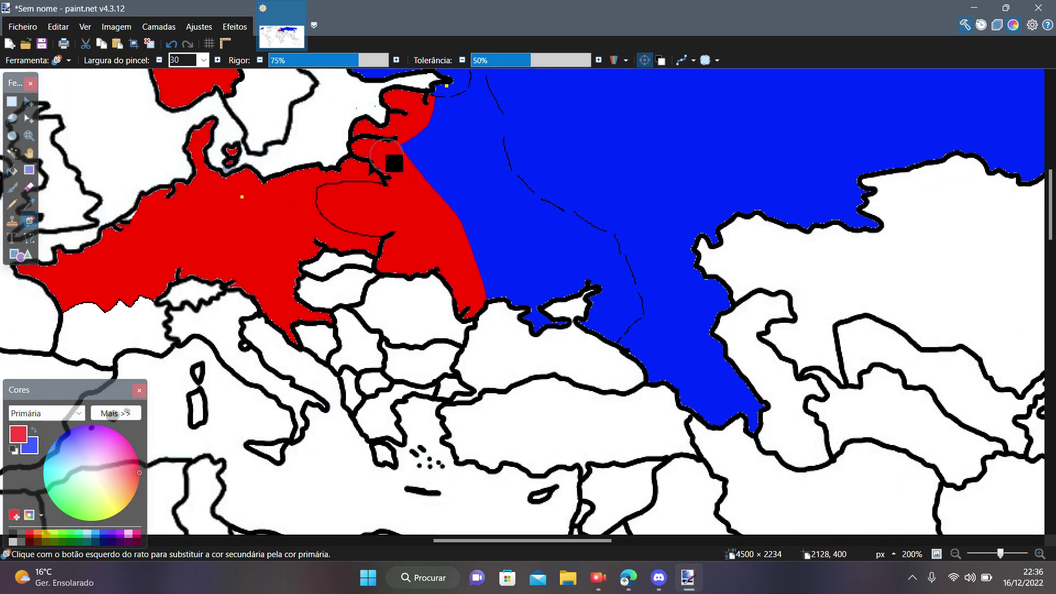
{"action": "scroll", "coordinate": [425, 156], "scroll_direction": "down", "scroll_amount": 1}
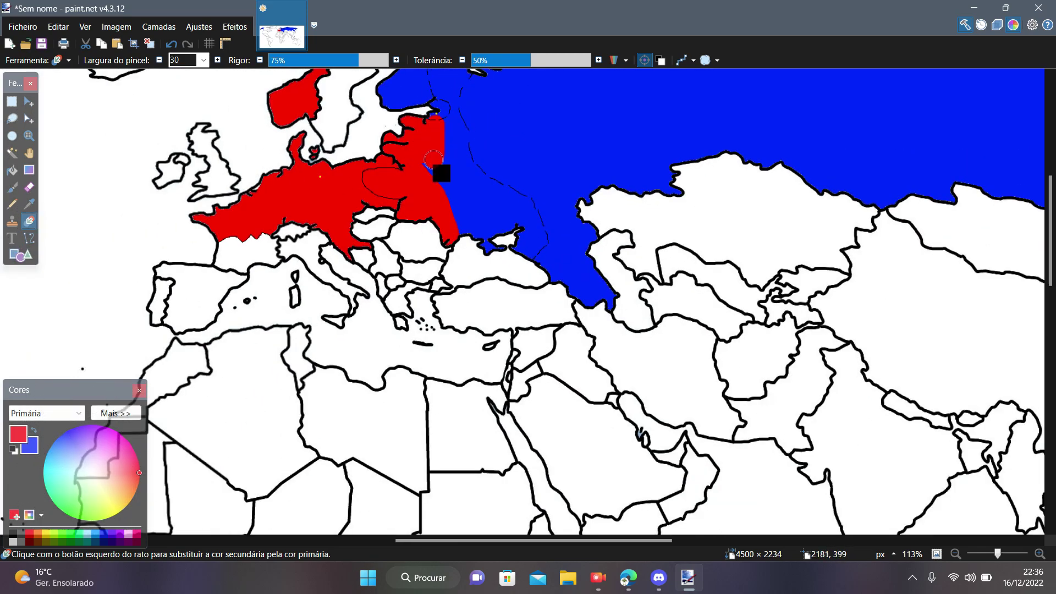
{"action": "scroll", "coordinate": [433, 159], "scroll_direction": "down", "scroll_amount": 1}
{"action": "scroll", "coordinate": [426, 126], "scroll_direction": "up", "scroll_amount": 8}
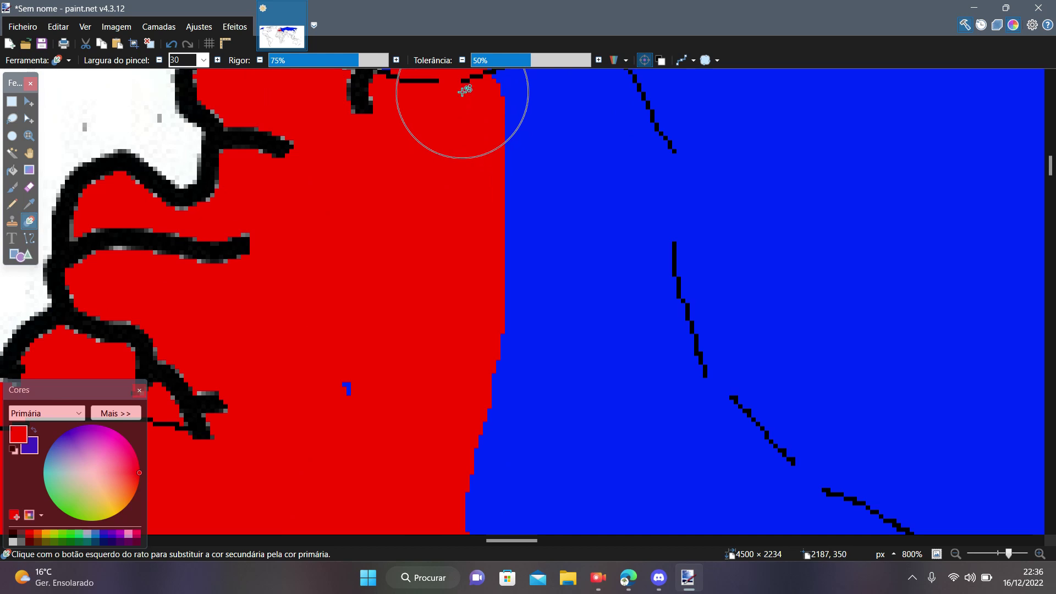
{"action": "scroll", "coordinate": [461, 165], "scroll_direction": "down", "scroll_amount": 1}
{"action": "scroll", "coordinate": [443, 233], "scroll_direction": "up", "scroll_amount": 3}
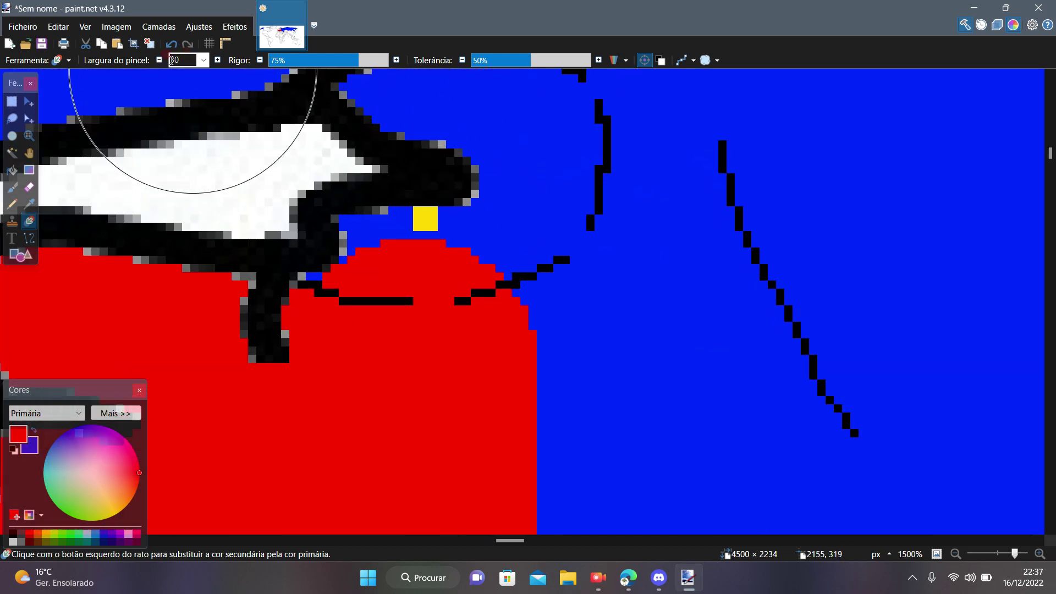
Set the Recolor brush width to 10 and trim the red border to the lower edge of the dashed circle.
{"action": "left_click", "coordinate": [173, 45]}
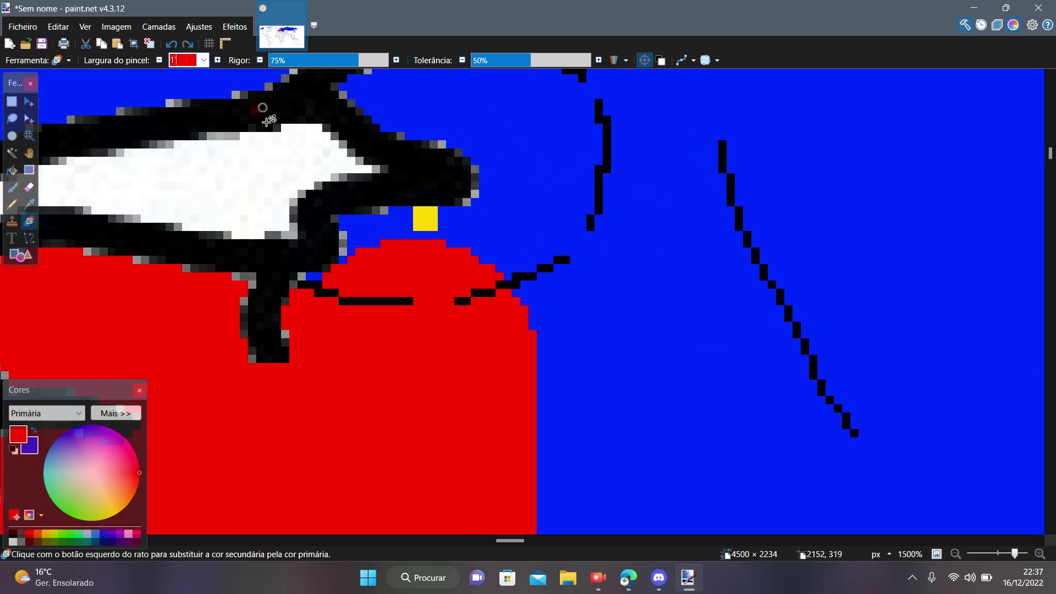
{"action": "scroll", "coordinate": [495, 220], "scroll_direction": "up", "scroll_amount": 4}
{"action": "mouse_move", "coordinate": [460, 302]}
{"action": "left_mouse_down"}
{"action": "mouse_move", "coordinate": [283, 307]}
{"action": "mouse_move", "coordinate": [195, 280]}
{"action": "left_mouse_up"}
{"action": "scroll", "coordinate": [259, 200], "scroll_direction": "down", "scroll_amount": 15}
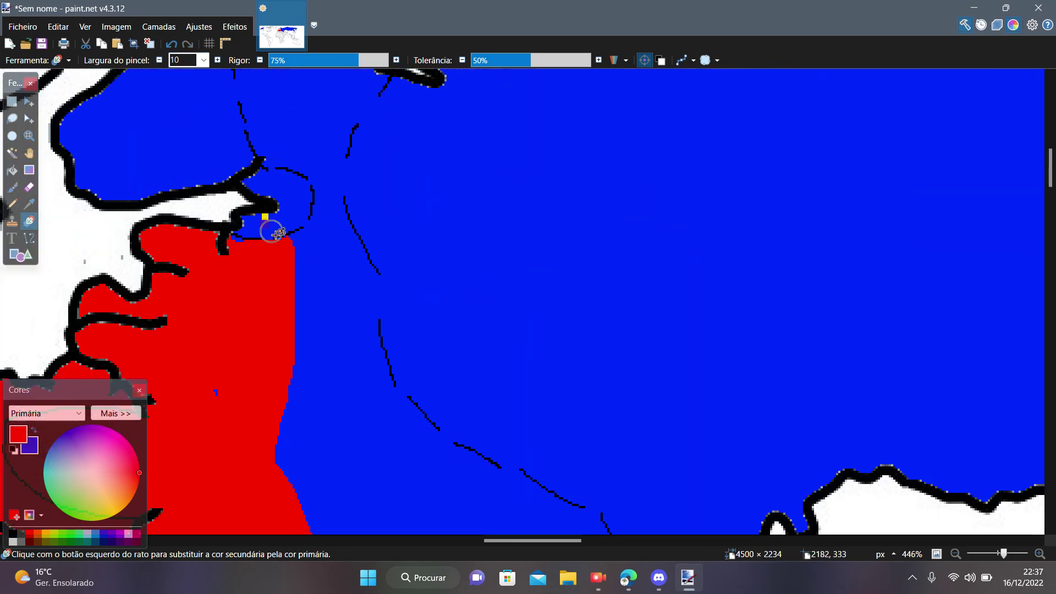
Recolor the stray blue specks inside the red area and, with brush width 30, extend the red southeast along the Black Sea coast to Crimea.
{"action": "scroll", "coordinate": [171, 270], "scroll_direction": "up", "scroll_amount": 12}
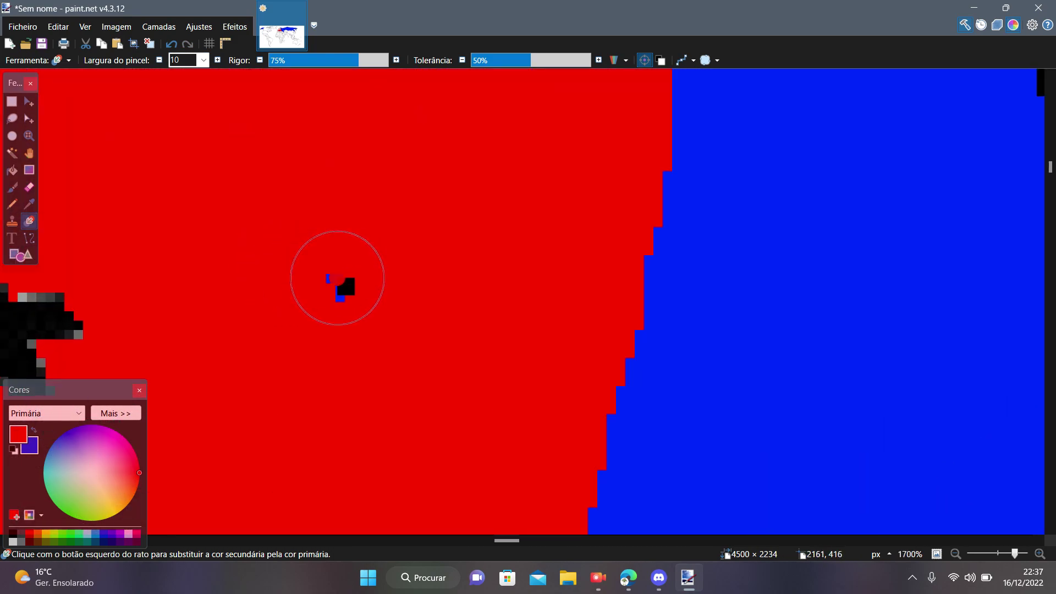
{"action": "scroll", "coordinate": [338, 278], "scroll_direction": "down", "scroll_amount": 8}
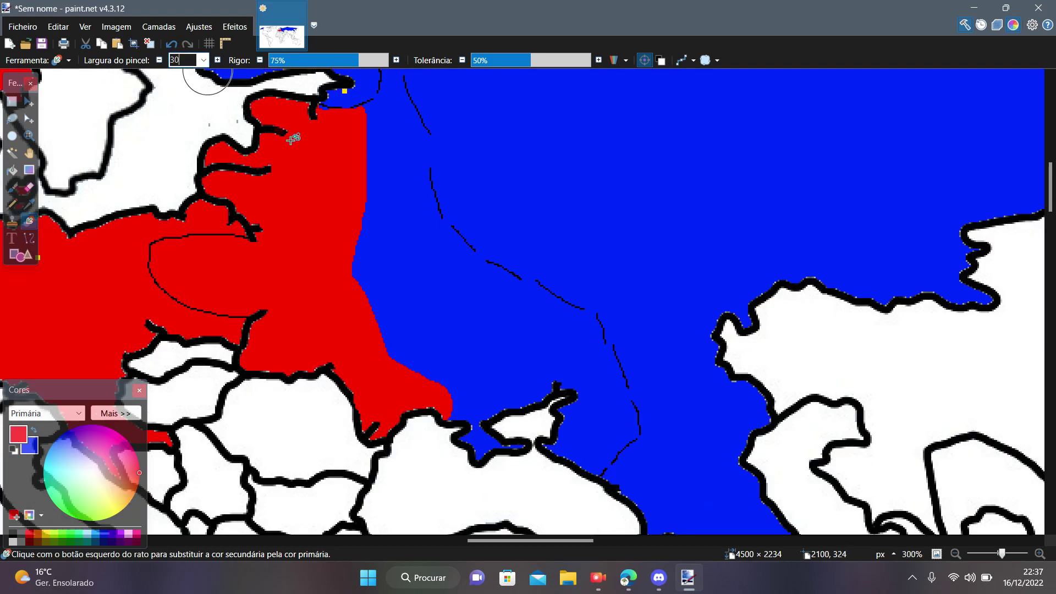
{"action": "scroll", "coordinate": [442, 409], "scroll_direction": "up", "scroll_amount": 3}
{"action": "mouse_move", "coordinate": [474, 416]}
{"action": "left_mouse_down"}
{"action": "mouse_move", "coordinate": [590, 478]}
{"action": "mouse_move", "coordinate": [364, 285]}
{"action": "mouse_move", "coordinate": [317, 170]}
{"action": "left_mouse_up"}
{"action": "scroll", "coordinate": [437, 332], "scroll_direction": "down", "scroll_amount": 2}
{"action": "scroll", "coordinate": [317, 220], "scroll_direction": "down", "scroll_amount": 1}
{"action": "scroll", "coordinate": [484, 280], "scroll_direction": "down", "scroll_amount": 4}
{"action": "scroll", "coordinate": [429, 271], "scroll_direction": "up", "scroll_amount": 5}
Recolor the northern part of the red front back to blue, from the gulf down to the first Baltic inlet.
{"action": "right_click", "coordinate": [507, 200]}
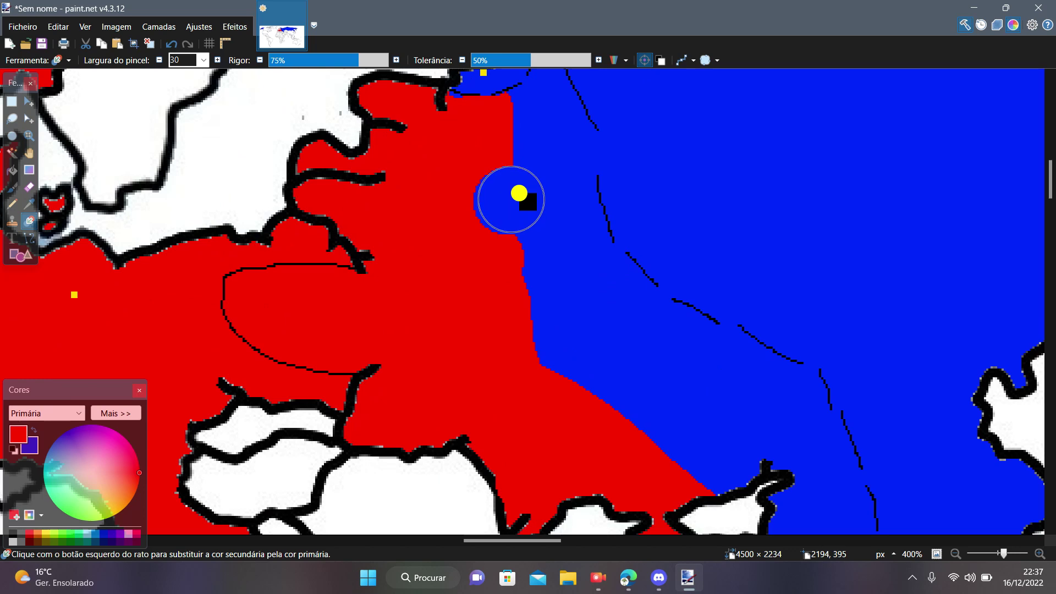
{"action": "scroll", "coordinate": [511, 200], "scroll_direction": "up", "scroll_amount": 1}
{"action": "left_click_drag", "start_coordinate": [511, 199], "coordinate": [453, 105]}
{"action": "scroll", "coordinate": [460, 172], "scroll_direction": "down", "scroll_amount": 1}
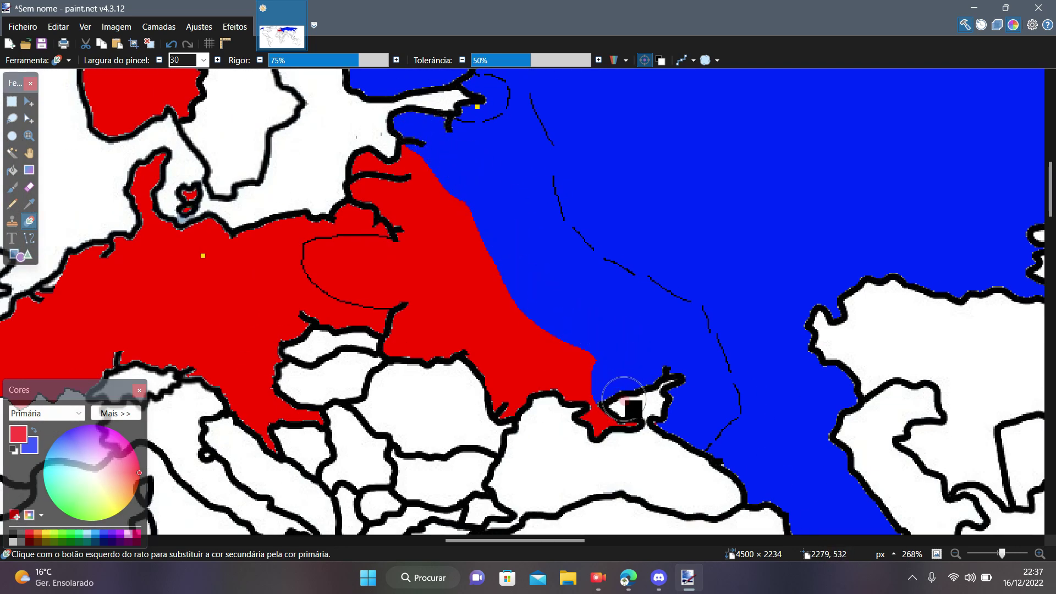
Recolor the red land just northwest of Crimea back to blue, leaving a slanted front down to the Black Sea.
{"action": "scroll", "coordinate": [609, 372], "scroll_direction": "down", "scroll_amount": 3}
{"action": "scroll", "coordinate": [530, 406], "scroll_direction": "up", "scroll_amount": 4}
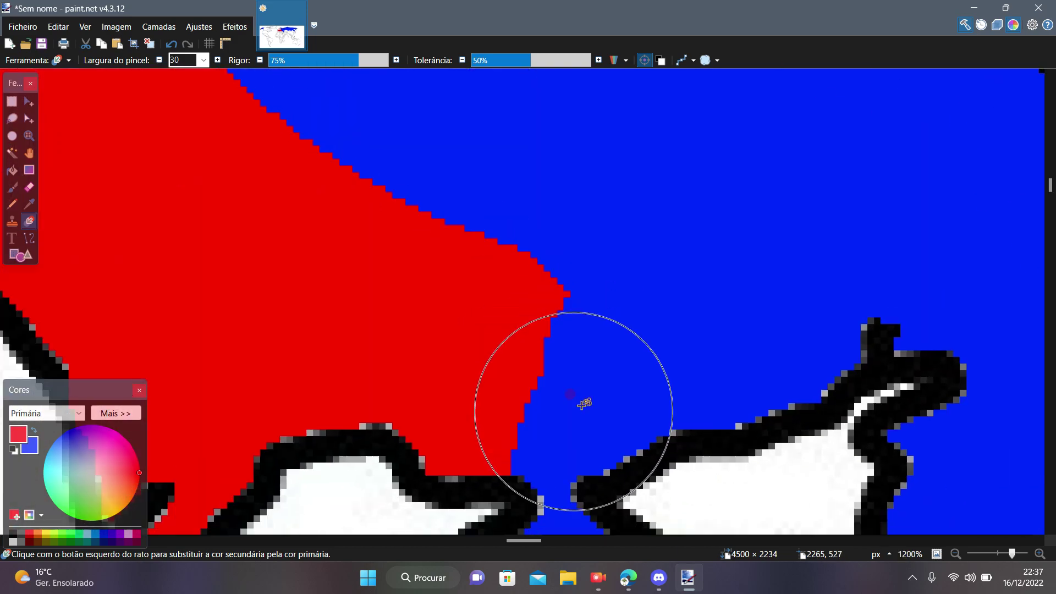
{"action": "scroll", "coordinate": [537, 438], "scroll_direction": "down", "scroll_amount": 3}
{"action": "left_click_drag", "start_coordinate": [538, 438], "coordinate": [555, 356]}
{"action": "scroll", "coordinate": [555, 355], "scroll_direction": "down", "scroll_amount": 2}
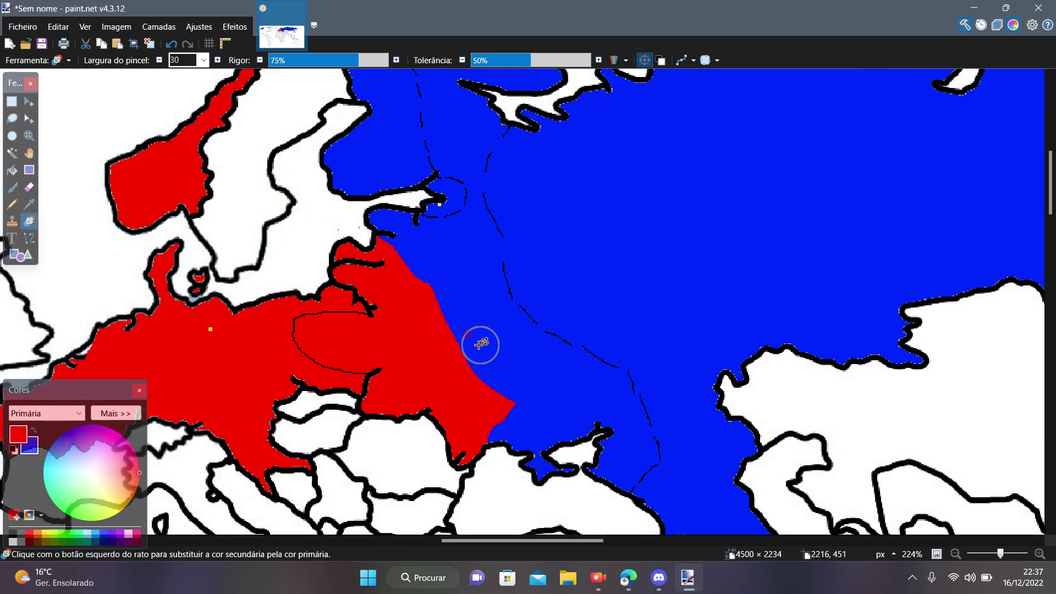
Extend the red area east past Crimea to the southern dashed front line and widen its bulge to the northwest.
{"action": "left_click_drag", "start_coordinate": [490, 341], "coordinate": [541, 446]}
{"action": "left_click_drag", "start_coordinate": [590, 495], "coordinate": [480, 398]}
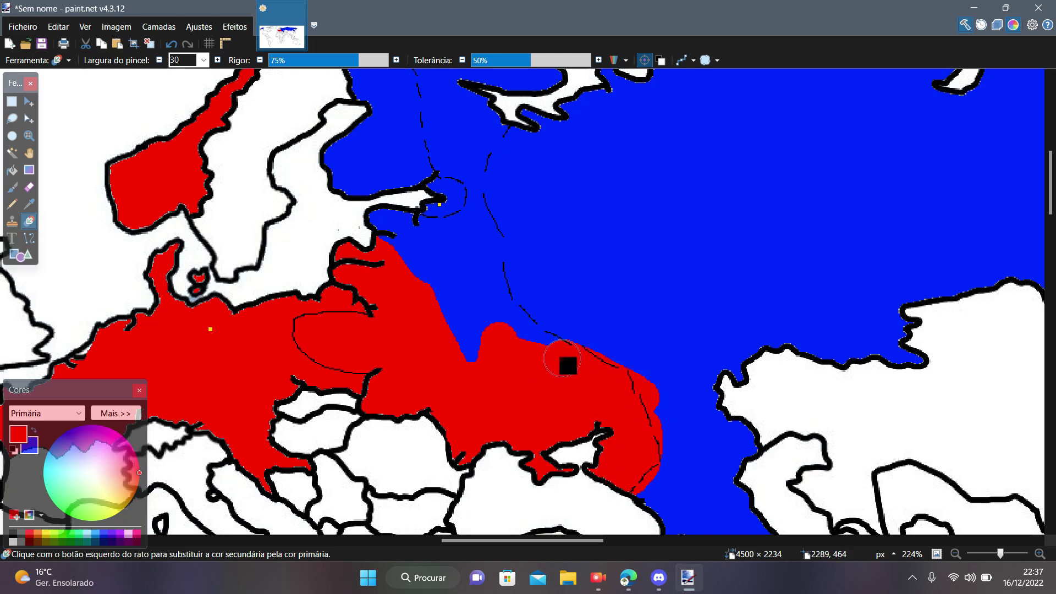
{"action": "scroll", "coordinate": [450, 304], "scroll_direction": "up", "scroll_amount": 4}
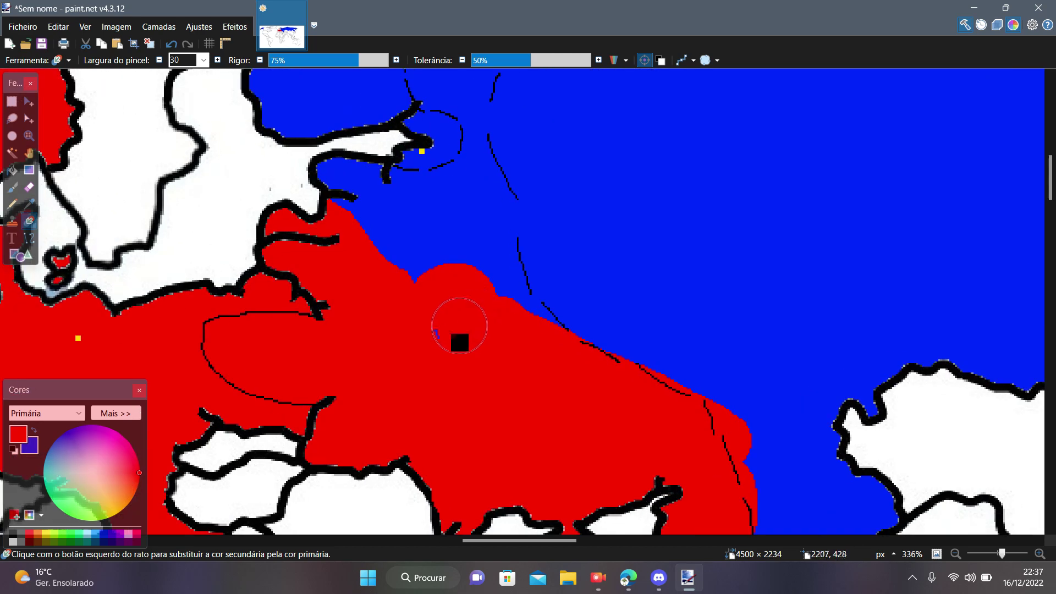
{"action": "left_click_drag", "start_coordinate": [441, 278], "coordinate": [481, 227]}
{"action": "scroll", "coordinate": [544, 269], "scroll_direction": "down", "scroll_amount": 6}
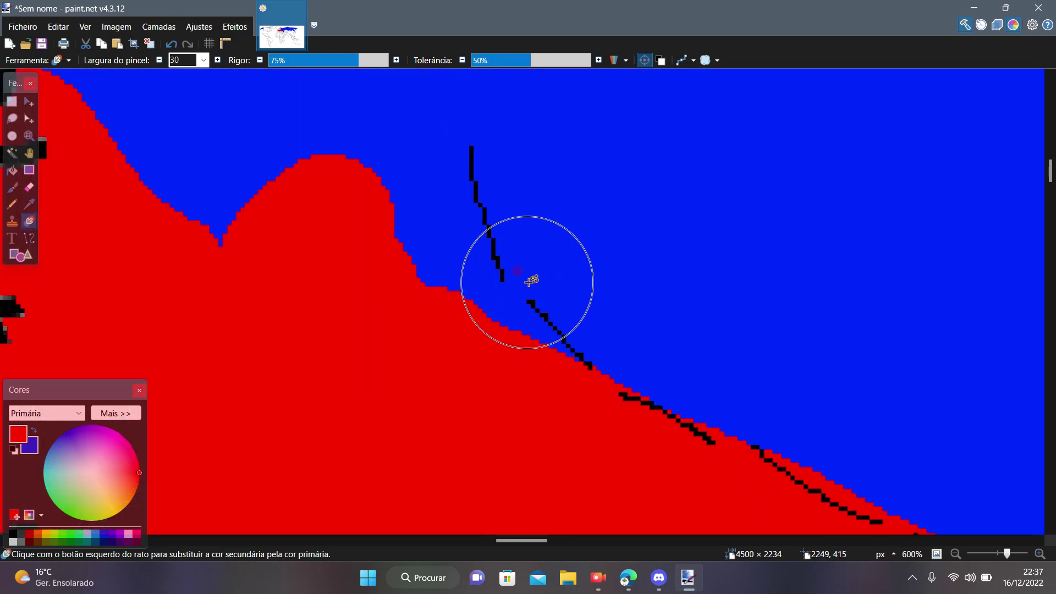
Recolor the red edge between the northern bulge and the middle of the dashed front line back to blue.
{"action": "scroll", "coordinate": [529, 282], "scroll_direction": "up", "scroll_amount": 2}
{"action": "mouse_move", "coordinate": [597, 422]}
{"action": "left_mouse_down"}
{"action": "mouse_move", "coordinate": [587, 393]}
{"action": "mouse_move", "coordinate": [358, 180]}
{"action": "left_mouse_up"}
{"action": "scroll", "coordinate": [408, 226], "scroll_direction": "down", "scroll_amount": 6}
{"action": "scroll", "coordinate": [299, 217], "scroll_direction": "up", "scroll_amount": 1}
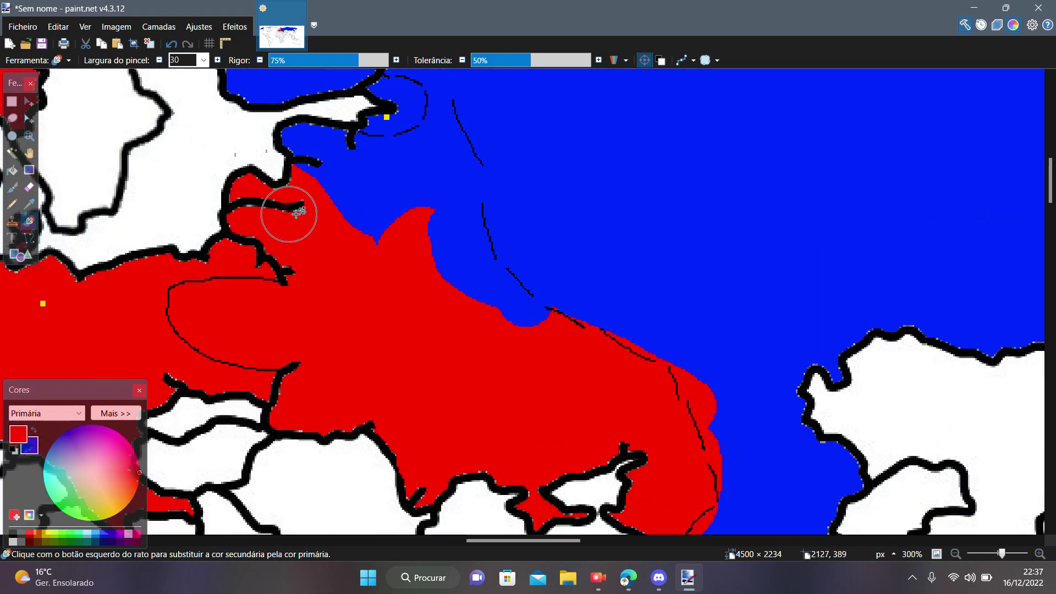
Recolor the remaining blue strip along the Baltic coast red, up to the short border spur below the gulf.
{"action": "scroll", "coordinate": [485, 283], "scroll_direction": "up", "scroll_amount": 4}
{"action": "scroll", "coordinate": [485, 282], "scroll_direction": "down", "scroll_amount": 4}
{"action": "scroll", "coordinate": [424, 197], "scroll_direction": "up", "scroll_amount": 2}
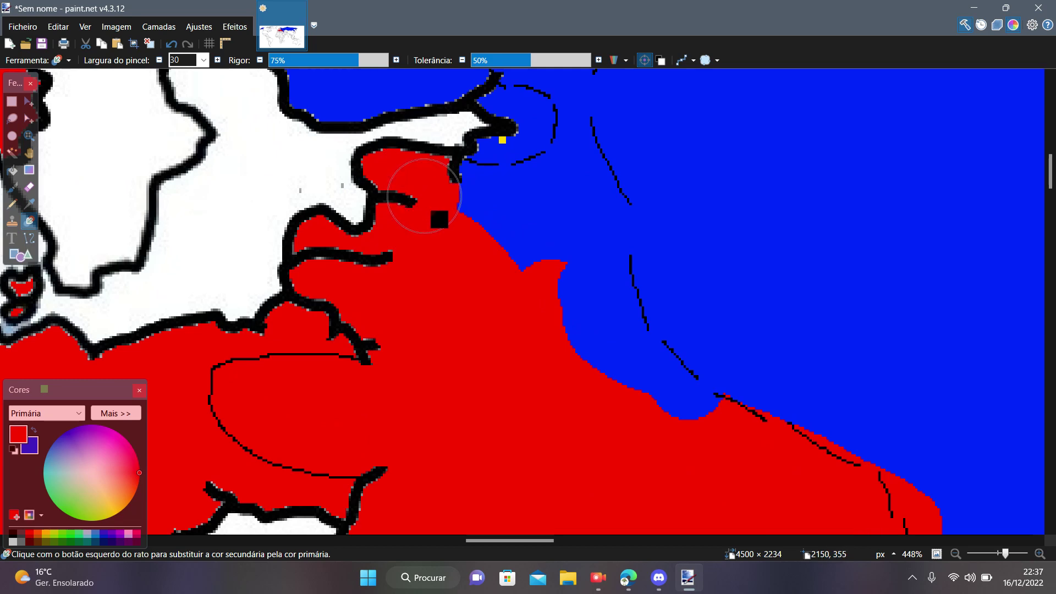
{"action": "scroll", "coordinate": [497, 346], "scroll_direction": "down", "scroll_amount": 4}
{"action": "scroll", "coordinate": [523, 283], "scroll_direction": "up", "scroll_amount": 5}
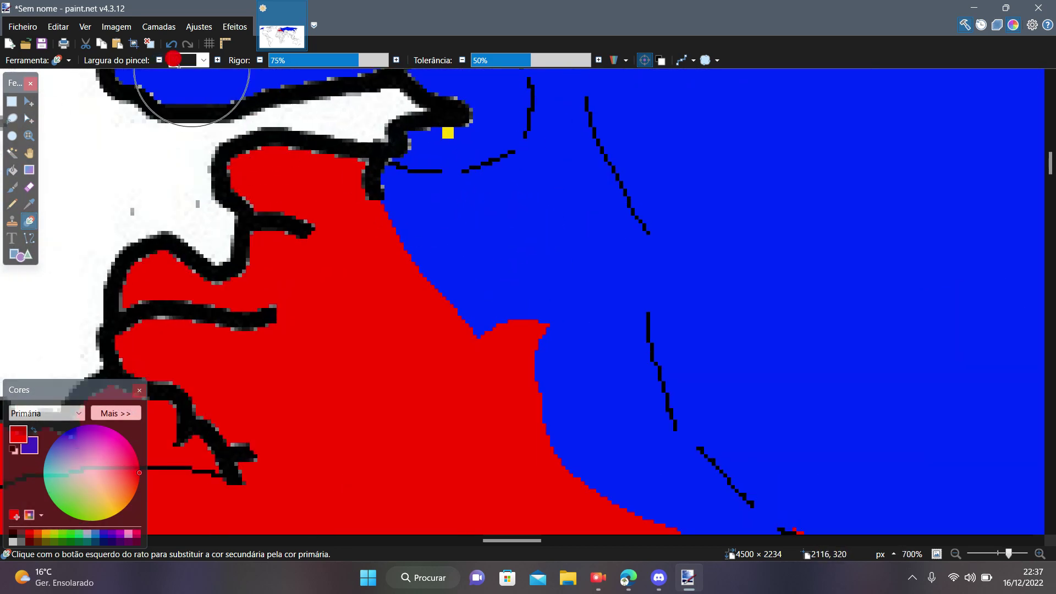
Set the Recolor brush width to 10 and paint a narrow red projection north to the dashed circle.
{"action": "scroll", "coordinate": [600, 454], "scroll_direction": "up", "scroll_amount": 3}
{"action": "scroll", "coordinate": [306, 209], "scroll_direction": "down", "scroll_amount": 6}
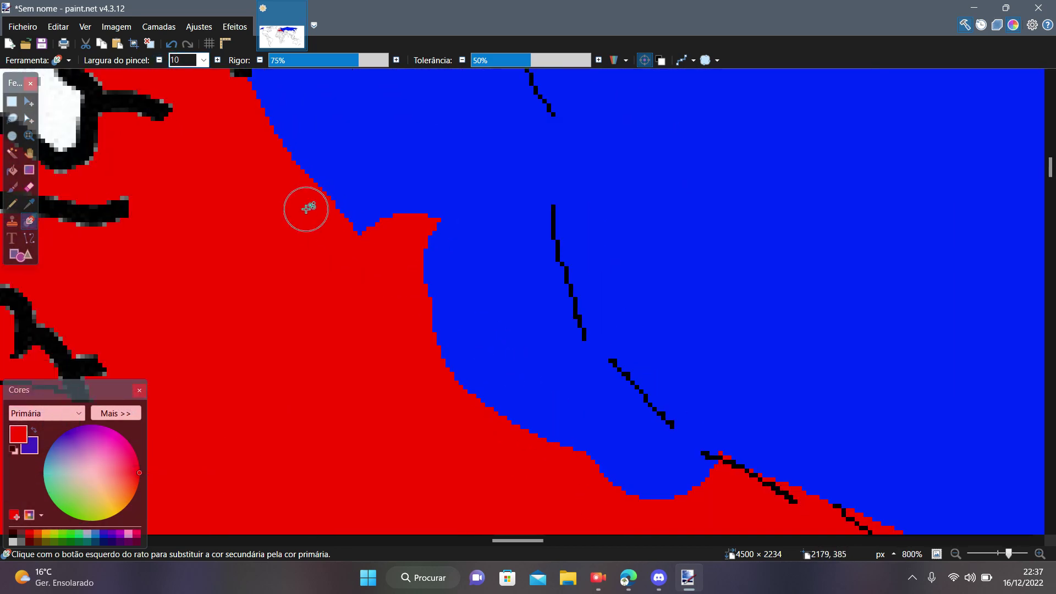
{"action": "scroll", "coordinate": [311, 162], "scroll_direction": "up", "scroll_amount": 4}
{"action": "scroll", "coordinate": [280, 450], "scroll_direction": "up", "scroll_amount": 1}
{"action": "scroll", "coordinate": [280, 450], "scroll_direction": "up", "scroll_amount": 1}
{"action": "left_click", "coordinate": [316, 409]}
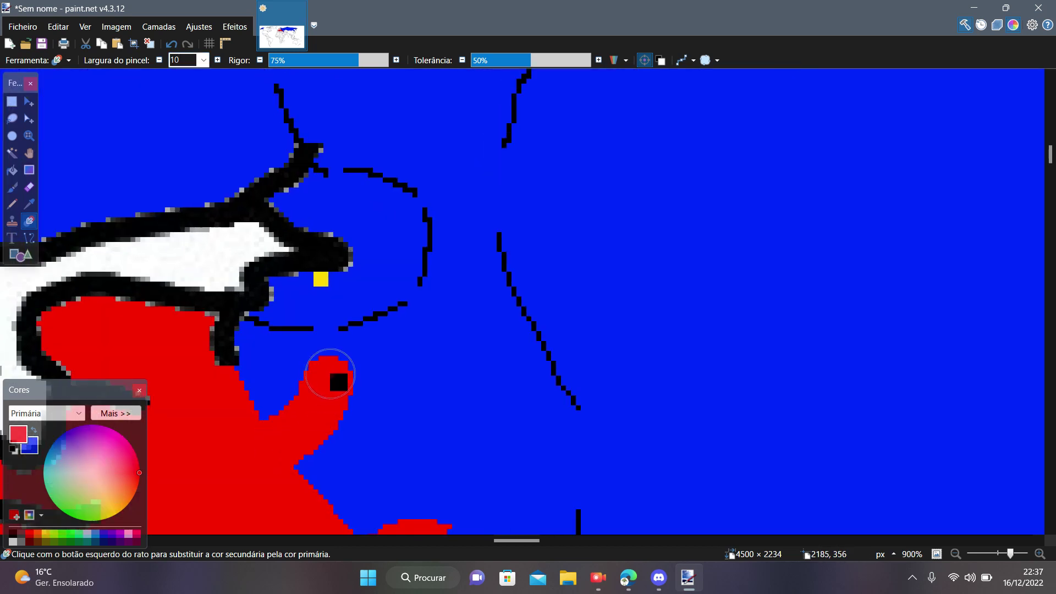
{"action": "left_click_drag", "start_coordinate": [330, 374], "coordinate": [334, 355]}
Try filling the blue gap between the narrow red projection and the coastal border spur with red.
{"action": "scroll", "coordinate": [275, 405], "scroll_direction": "up", "scroll_amount": 5}
{"action": "left_click_drag", "start_coordinate": [302, 387], "coordinate": [193, 394]}
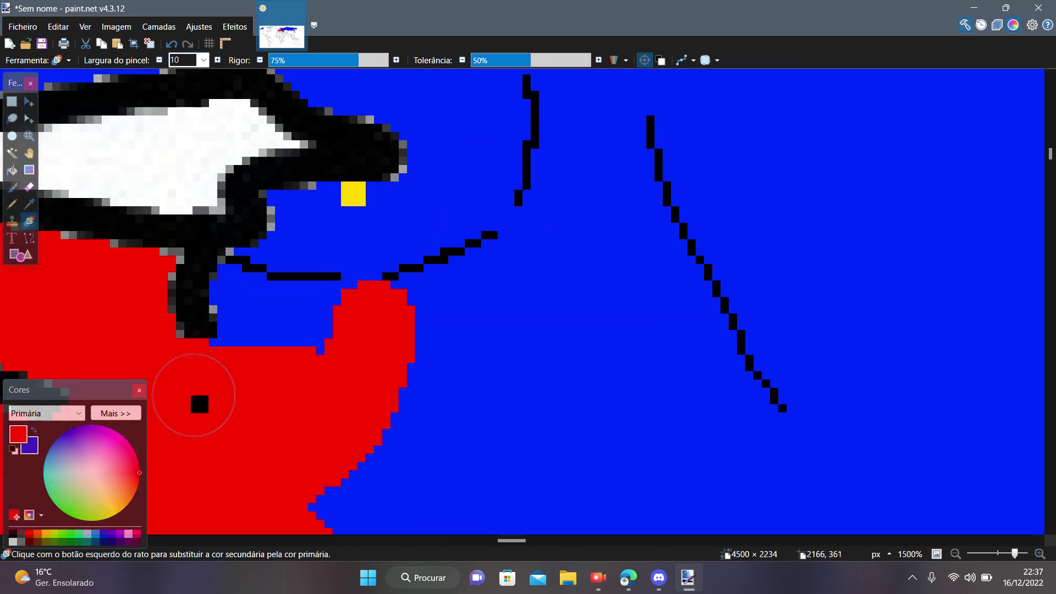
{"action": "left_click_drag", "start_coordinate": [279, 380], "coordinate": [274, 371]}
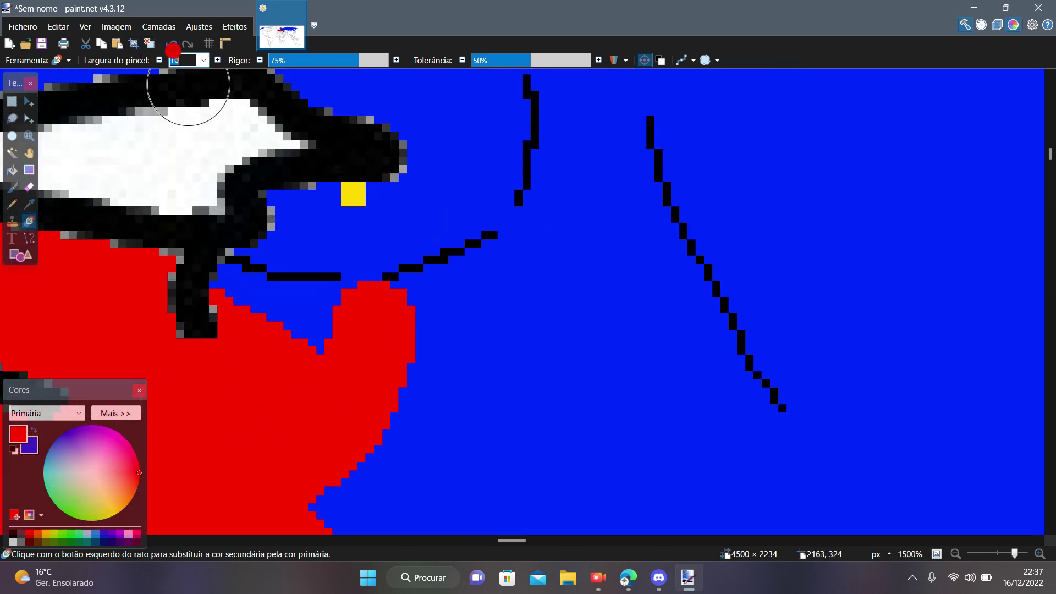
{"action": "scroll", "coordinate": [292, 188], "scroll_direction": "down", "scroll_amount": 9}
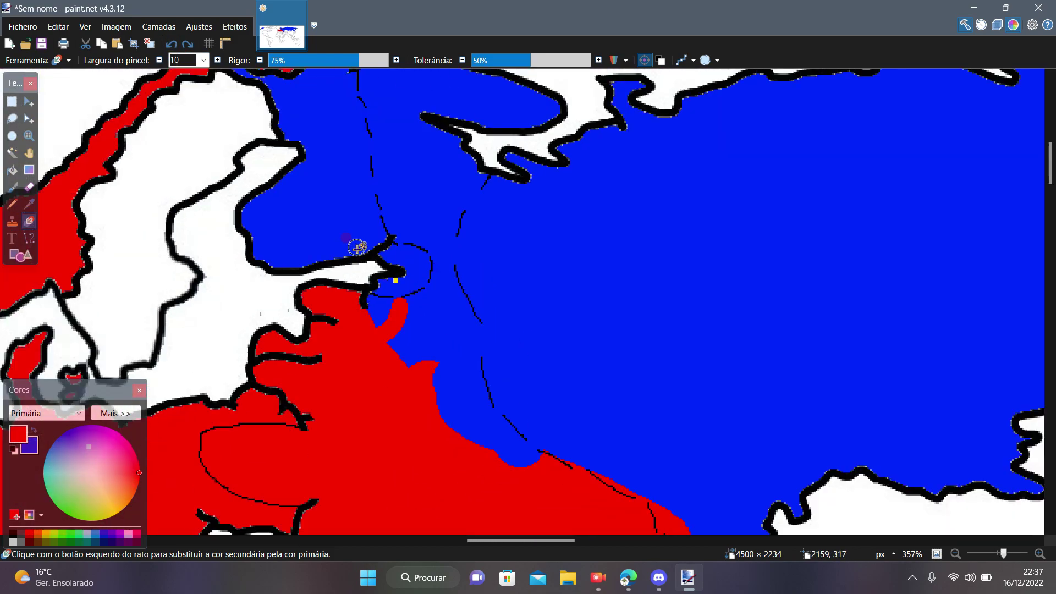
Try painting a red line from east of the dashed front up into the dashed circle, and undo it.
{"action": "scroll", "coordinate": [357, 248], "scroll_direction": "down", "scroll_amount": 3}
{"action": "scroll", "coordinate": [384, 297], "scroll_direction": "up", "scroll_amount": 3}
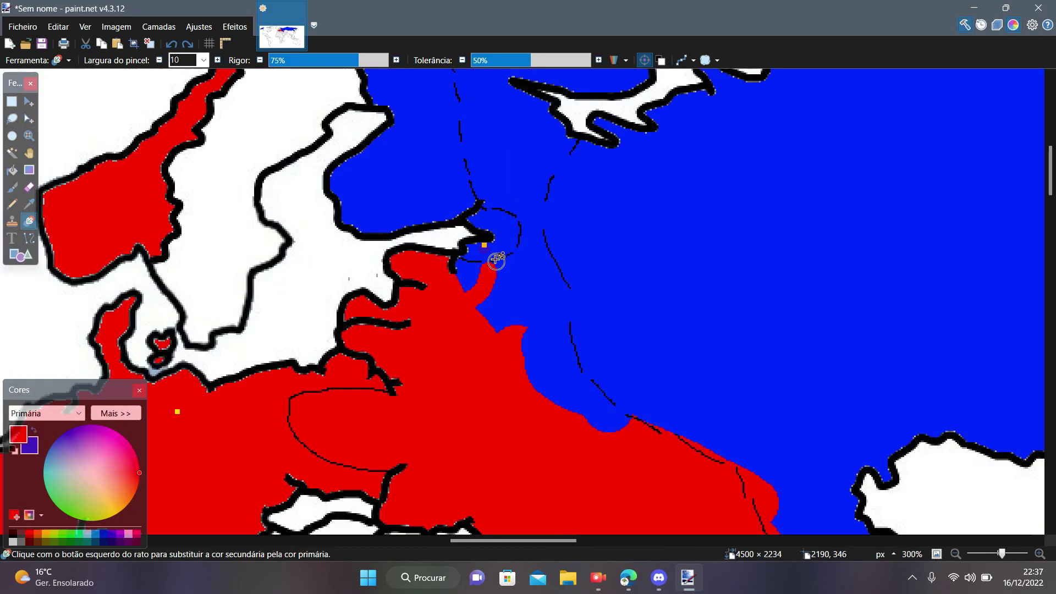
{"action": "scroll", "coordinate": [496, 261], "scroll_direction": "down", "scroll_amount": 3}
{"action": "scroll", "coordinate": [618, 381], "scroll_direction": "up", "scroll_amount": 7}
{"action": "scroll", "coordinate": [664, 363], "scroll_direction": "down", "scroll_amount": 4}
{"action": "mouse_move", "coordinate": [558, 332]}
{"action": "left_mouse_down"}
{"action": "mouse_move", "coordinate": [666, 363]}
{"action": "mouse_move", "coordinate": [449, 179]}
{"action": "left_mouse_up"}
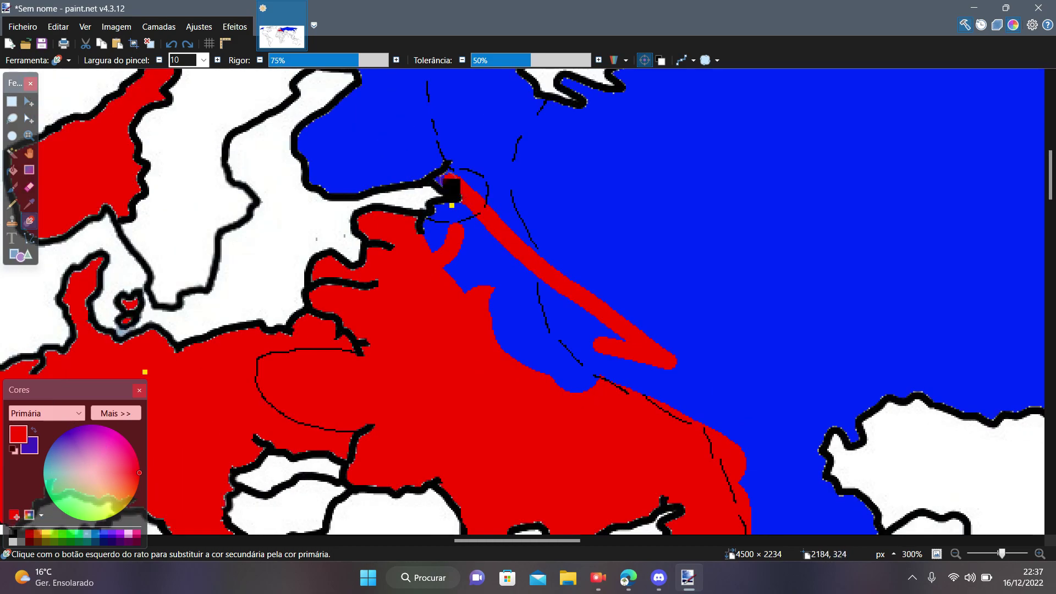
{"action": "scroll", "coordinate": [352, 176], "scroll_direction": "up", "scroll_amount": 4}
{"action": "left_click", "coordinate": [171, 44]}
Try outlining a wider red advance from north of the Caucasus to the dashed circle, and undo the strokes.
{"action": "scroll", "coordinate": [404, 211], "scroll_direction": "down", "scroll_amount": 11}
{"action": "scroll", "coordinate": [622, 352], "scroll_direction": "up", "scroll_amount": 5}
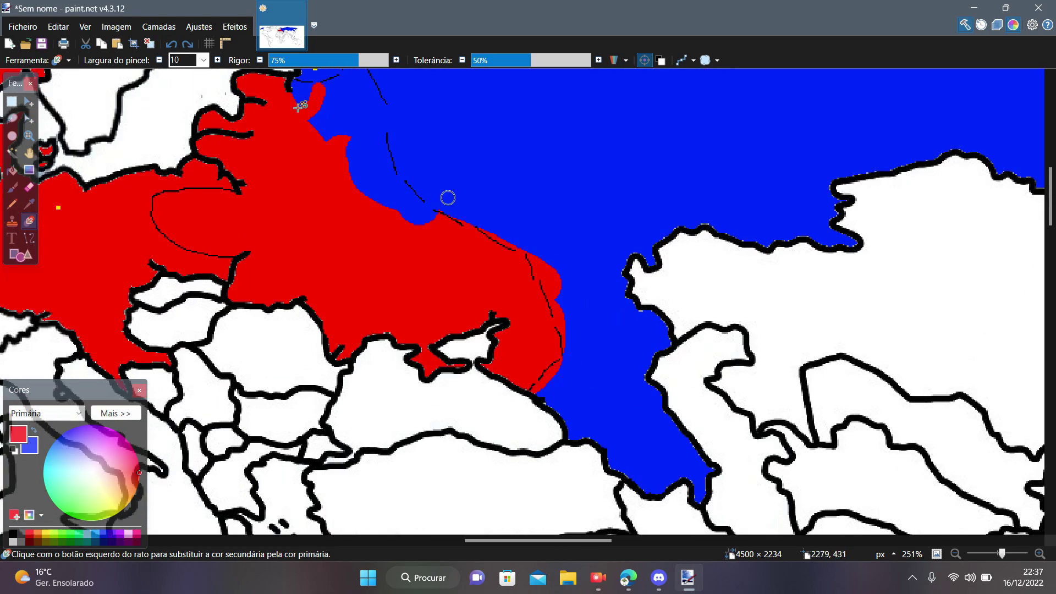
{"action": "scroll", "coordinate": [592, 397], "scroll_direction": "down", "scroll_amount": 3}
{"action": "left_click_drag", "start_coordinate": [594, 380], "coordinate": [519, 212]}
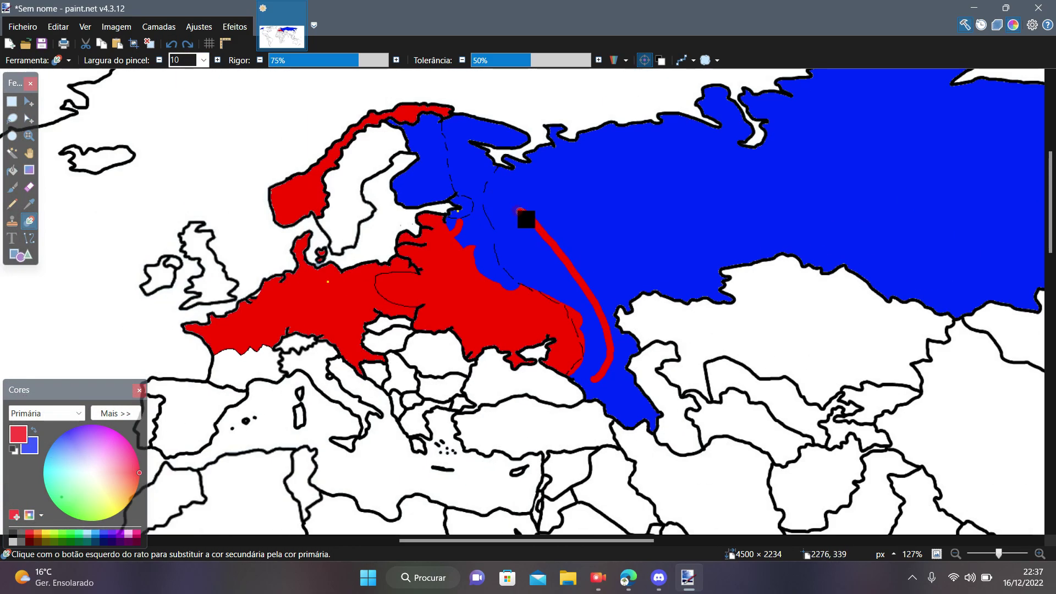
{"action": "scroll", "coordinate": [561, 270], "scroll_direction": "up", "scroll_amount": 2}
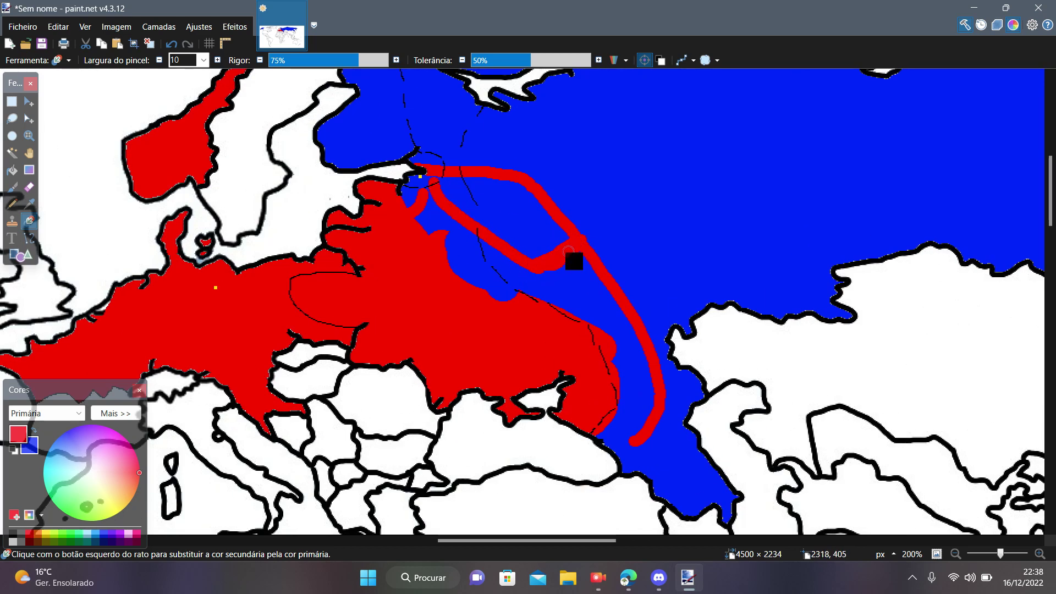
{"action": "scroll", "coordinate": [570, 250], "scroll_direction": "down", "scroll_amount": 2}
{"action": "scroll", "coordinate": [565, 212], "scroll_direction": "up", "scroll_amount": 3}
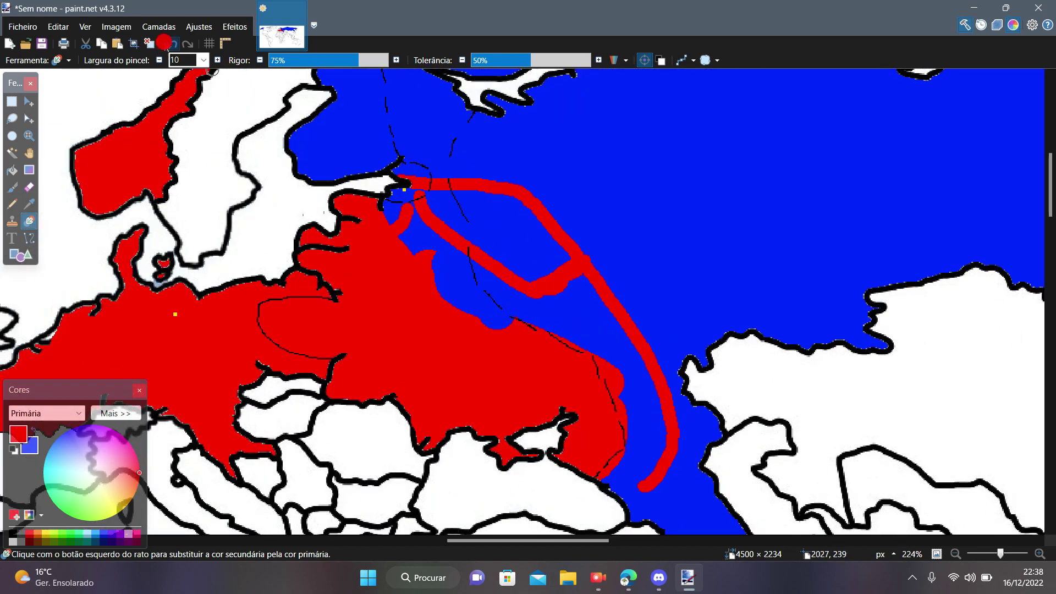
{"action": "left_click", "coordinate": [171, 43]}
{"action": "left_click", "coordinate": [171, 43]}
{"action": "scroll", "coordinate": [518, 207], "scroll_direction": "up", "scroll_amount": 5}
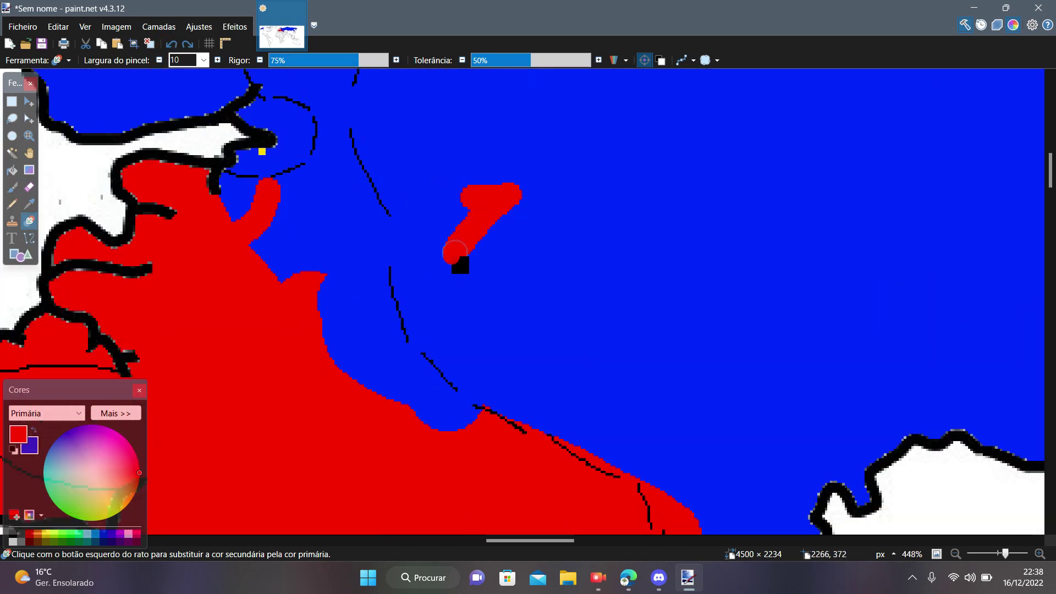
{"action": "left_click", "coordinate": [171, 43]}
Connect the narrow red projection to the gulf's southern shore with a red band across the dashed circle's lower edge.
{"action": "scroll", "coordinate": [135, 217], "scroll_direction": "down", "scroll_amount": 1}
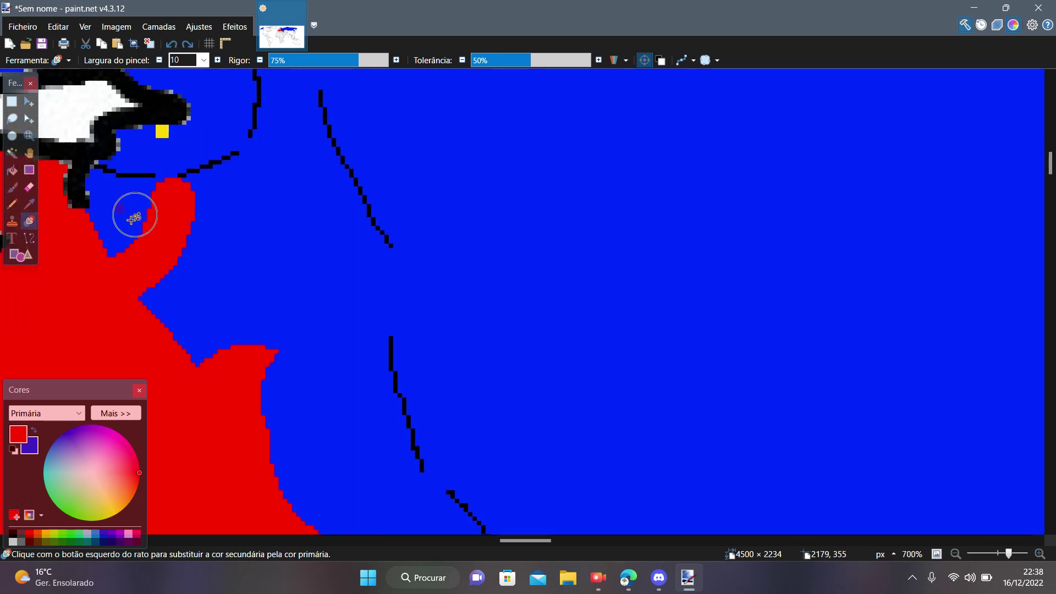
{"action": "left_click_drag", "start_coordinate": [156, 188], "coordinate": [125, 173]}
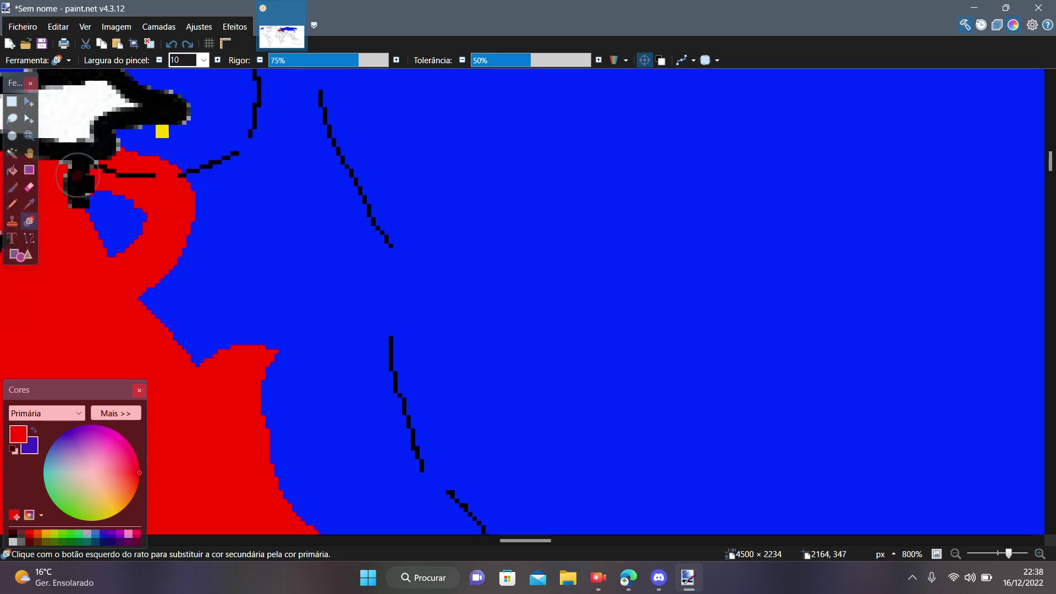
{"action": "scroll", "coordinate": [106, 246], "scroll_direction": "down", "scroll_amount": 2}
{"action": "scroll", "coordinate": [185, 314], "scroll_direction": "up", "scroll_amount": 6}
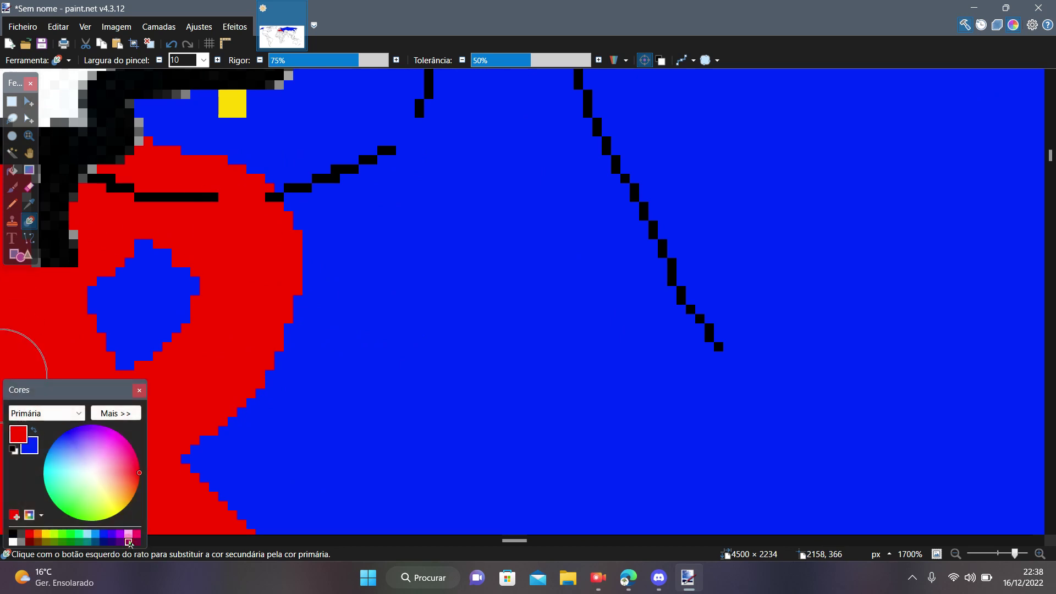
Recolor the red strip at the dashed circle's lower edge purple, and replace that with light pink.
{"action": "mouse_move", "coordinate": [233, 212]}
{"action": "left_mouse_down"}
{"action": "mouse_move", "coordinate": [236, 177]}
{"action": "mouse_move", "coordinate": [154, 143]}
{"action": "left_mouse_up"}
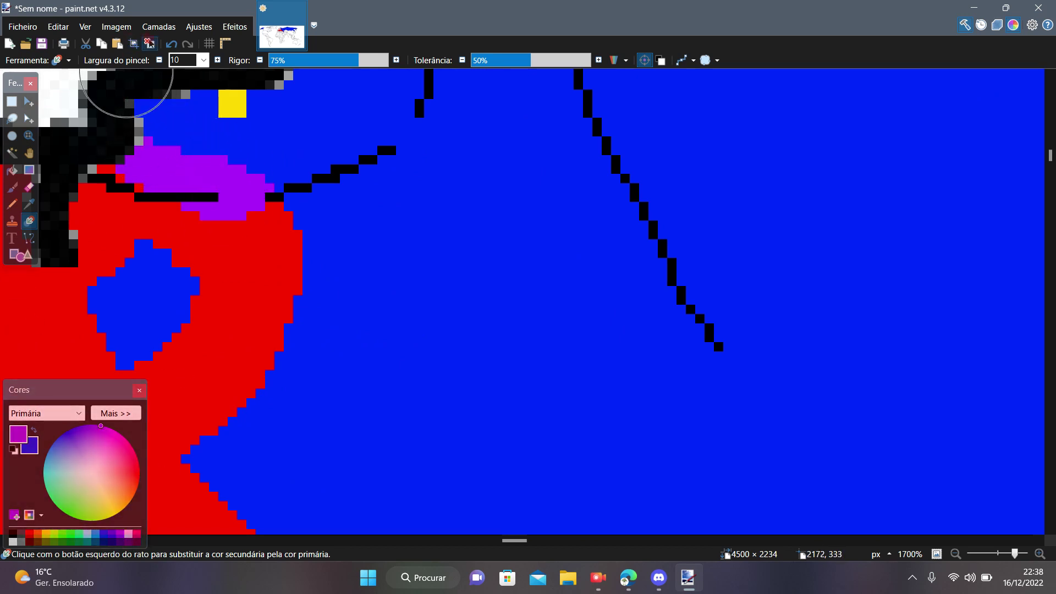
{"action": "left_click", "coordinate": [129, 536]}
{"action": "mouse_move", "coordinate": [264, 156]}
{"action": "left_mouse_down"}
{"action": "mouse_move", "coordinate": [236, 176]}
{"action": "mouse_move", "coordinate": [118, 130]}
{"action": "left_mouse_up"}
{"action": "scroll", "coordinate": [259, 202], "scroll_direction": "down", "scroll_amount": 3}
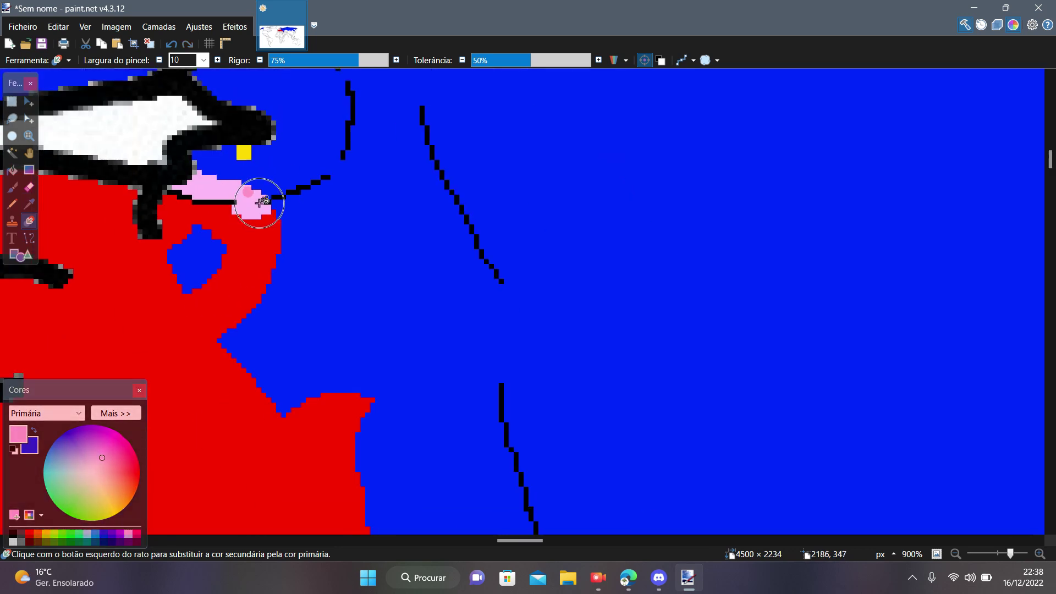
Recolor the light pink strip at the dashed circle's lower edge back to blue.
{"action": "scroll", "coordinate": [260, 202], "scroll_direction": "up", "scroll_amount": 3}
{"action": "mouse_move", "coordinate": [266, 170]}
{"action": "left_mouse_down"}
{"action": "mouse_move", "coordinate": [352, 159]}
{"action": "mouse_move", "coordinate": [192, 193]}
{"action": "left_mouse_up"}
{"action": "mouse_move", "coordinate": [342, 147]}
{"action": "left_mouse_down"}
{"action": "mouse_move", "coordinate": [184, 146]}
{"action": "mouse_move", "coordinate": [226, 187]}
{"action": "mouse_move", "coordinate": [320, 204]}
{"action": "mouse_move", "coordinate": [408, 186]}
{"action": "left_mouse_up"}
{"action": "scroll", "coordinate": [412, 226], "scroll_direction": "down", "scroll_amount": 2}
{"action": "scroll", "coordinate": [278, 321], "scroll_direction": "up", "scroll_amount": 2}
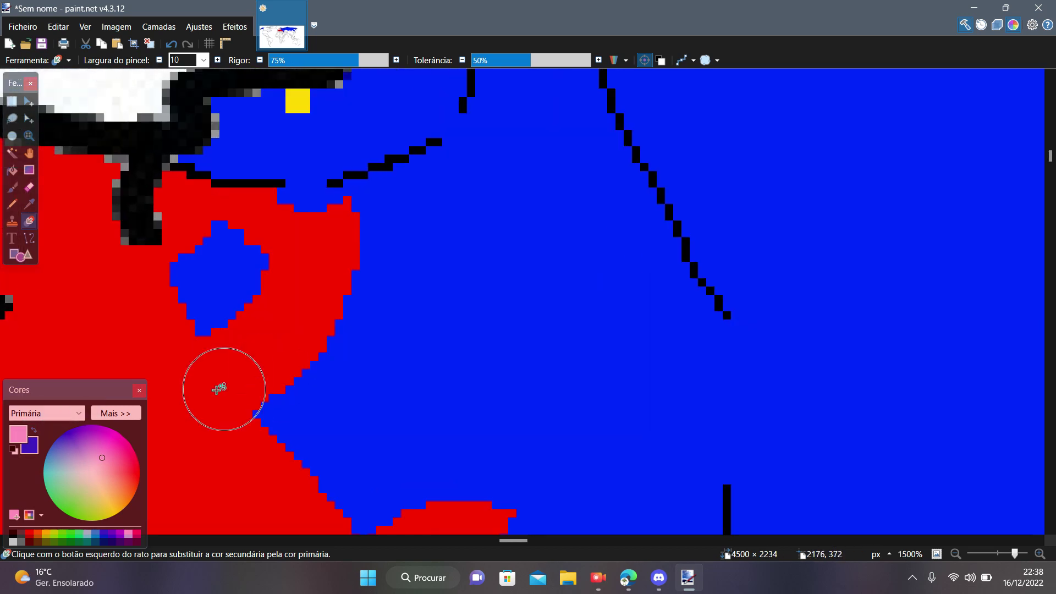
Recolor the enclosed blue pocket south of the dashed circle red.
{"action": "scroll", "coordinate": [218, 389], "scroll_direction": "up", "scroll_amount": 1}
{"action": "left_click", "coordinate": [30, 534]}
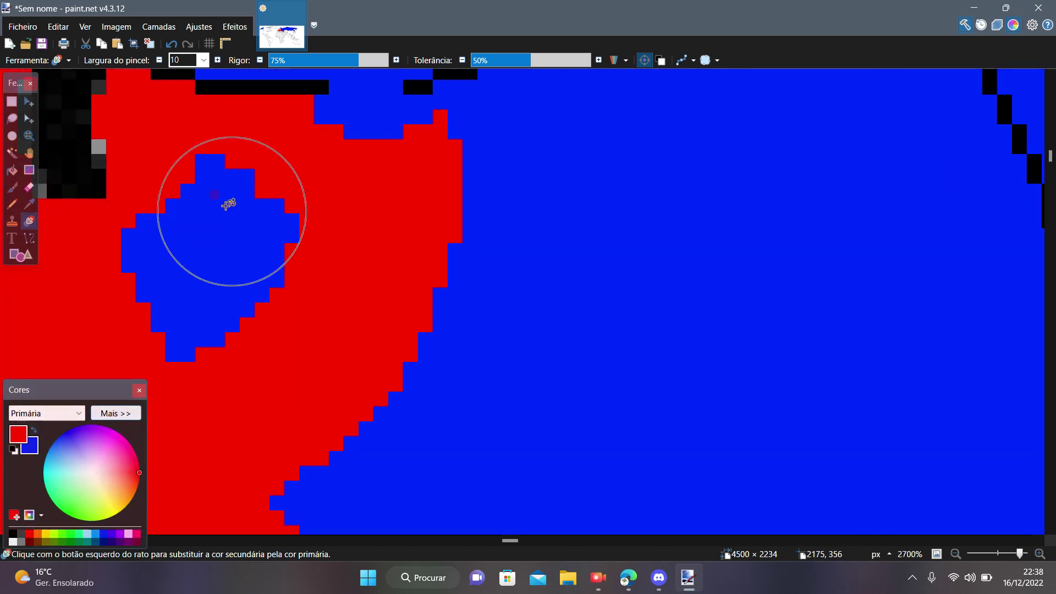
{"action": "left_click_drag", "start_coordinate": [229, 203], "coordinate": [71, 319]}
{"action": "scroll", "coordinate": [302, 321], "scroll_direction": "down", "scroll_amount": 2}
{"action": "scroll", "coordinate": [242, 323], "scroll_direction": "up", "scroll_amount": 3}
Set the brush width to 30 and recolor the blue area south of the dashed circle red, out to the dashed front.
{"action": "scroll", "coordinate": [242, 322], "scroll_direction": "down", "scroll_amount": 4}
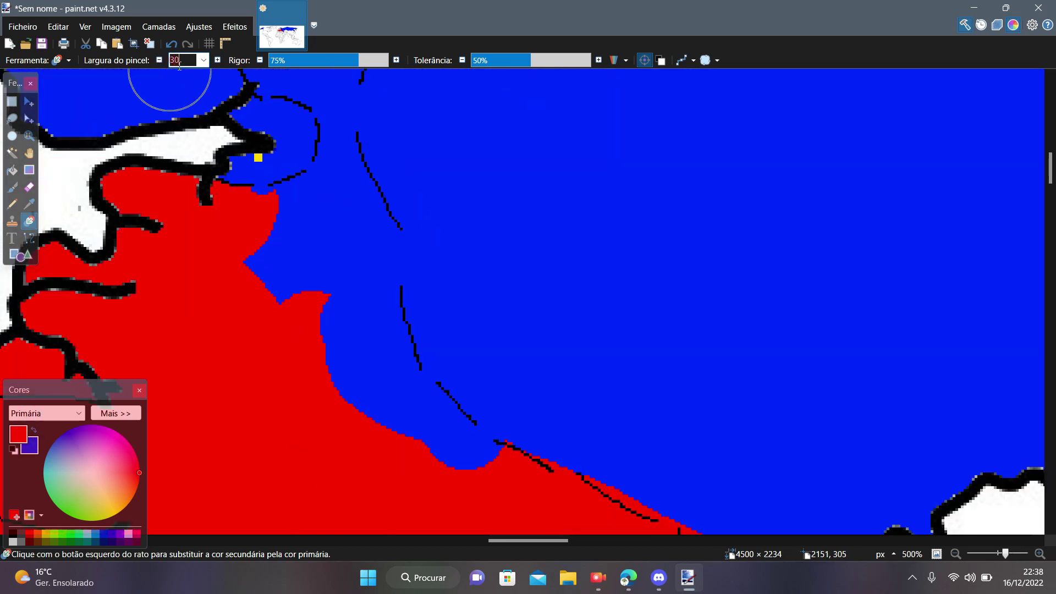
{"action": "mouse_move", "coordinate": [383, 296]}
{"action": "left_mouse_down"}
{"action": "mouse_move", "coordinate": [365, 344]}
{"action": "mouse_move", "coordinate": [414, 374]}
{"action": "left_mouse_up"}
{"action": "scroll", "coordinate": [361, 374], "scroll_direction": "down", "scroll_amount": 3}
{"action": "scroll", "coordinate": [323, 335], "scroll_direction": "up", "scroll_amount": 1}
{"action": "mouse_move", "coordinate": [318, 324]}
{"action": "left_mouse_down"}
{"action": "mouse_move", "coordinate": [309, 301]}
{"action": "mouse_move", "coordinate": [362, 293]}
{"action": "left_mouse_up"}
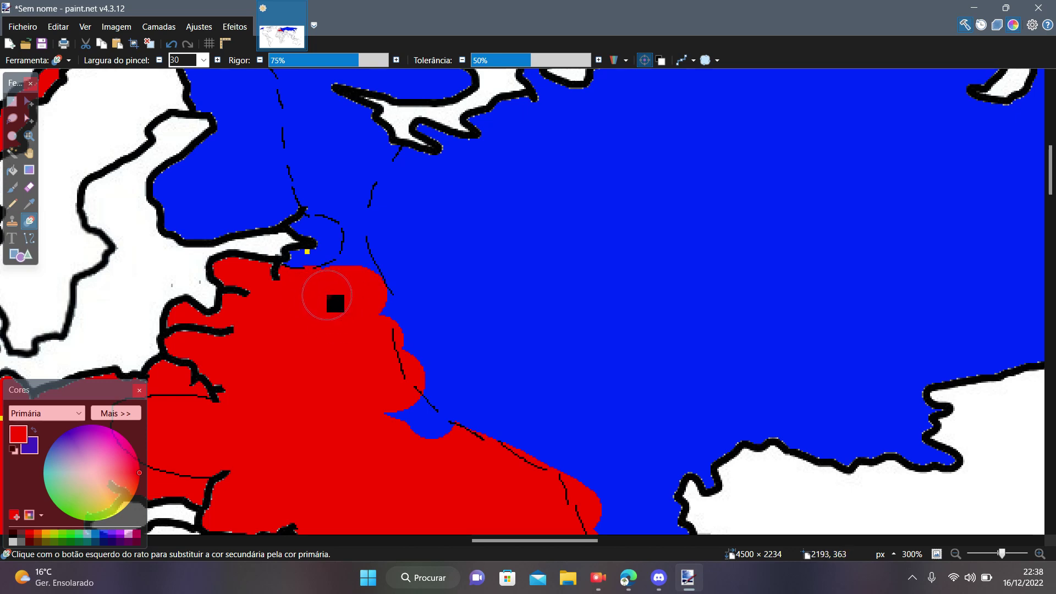
Extend the red advance southeast beyond the dashed front, down to the land north of the Caucasus.
{"action": "mouse_move", "coordinate": [358, 285]}
{"action": "left_mouse_down"}
{"action": "mouse_move", "coordinate": [435, 409]}
{"action": "mouse_move", "coordinate": [404, 413]}
{"action": "mouse_move", "coordinate": [377, 467]}
{"action": "mouse_move", "coordinate": [385, 309]}
{"action": "mouse_move", "coordinate": [448, 315]}
{"action": "mouse_move", "coordinate": [488, 427]}
{"action": "left_mouse_up"}
{"action": "scroll", "coordinate": [404, 407], "scroll_direction": "down", "scroll_amount": 5}
{"action": "scroll", "coordinate": [420, 443], "scroll_direction": "up", "scroll_amount": 6}
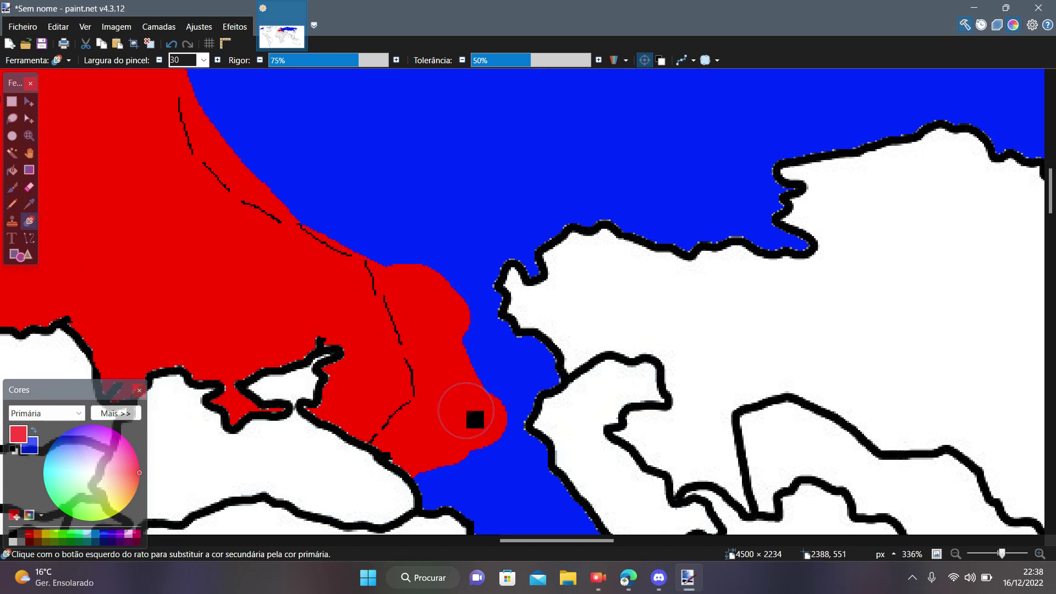
{"action": "scroll", "coordinate": [467, 411], "scroll_direction": "down", "scroll_amount": 2}
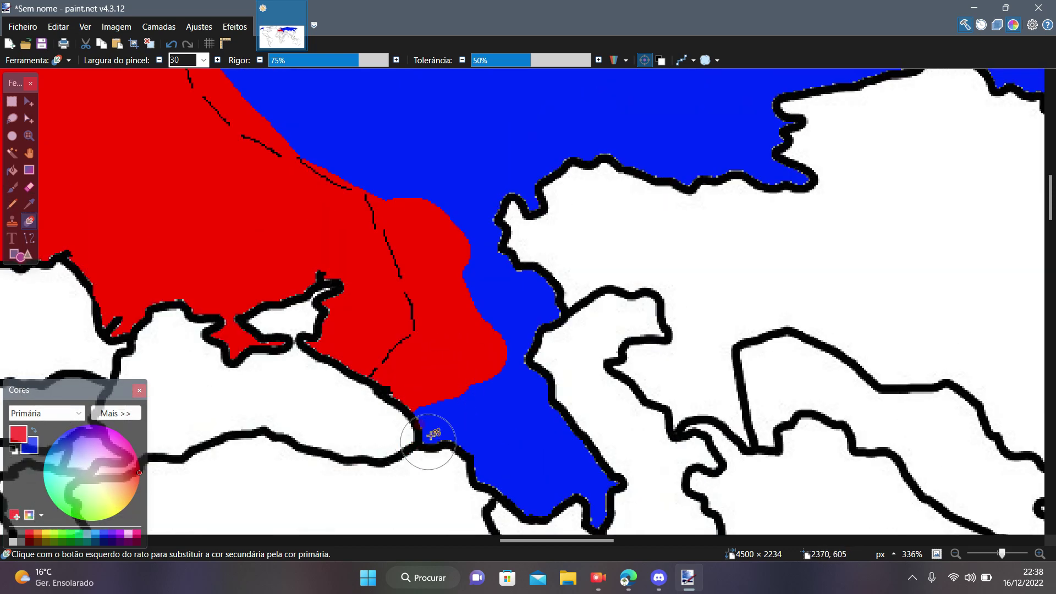
Recolor the Caucasus and the remaining blue land up to the Caspian coast and the Kazakhstan border red.
{"action": "mouse_move", "coordinate": [429, 438]}
{"action": "left_mouse_down"}
{"action": "mouse_move", "coordinate": [478, 407]}
{"action": "mouse_move", "coordinate": [509, 512]}
{"action": "mouse_move", "coordinate": [500, 445]}
{"action": "mouse_move", "coordinate": [595, 490]}
{"action": "mouse_move", "coordinate": [542, 385]}
{"action": "mouse_move", "coordinate": [501, 346]}
{"action": "left_mouse_up"}
{"action": "left_click", "coordinate": [513, 293]}
{"action": "scroll", "coordinate": [524, 292], "scroll_direction": "down", "scroll_amount": 1}
{"action": "scroll", "coordinate": [531, 385], "scroll_direction": "up", "scroll_amount": 4}
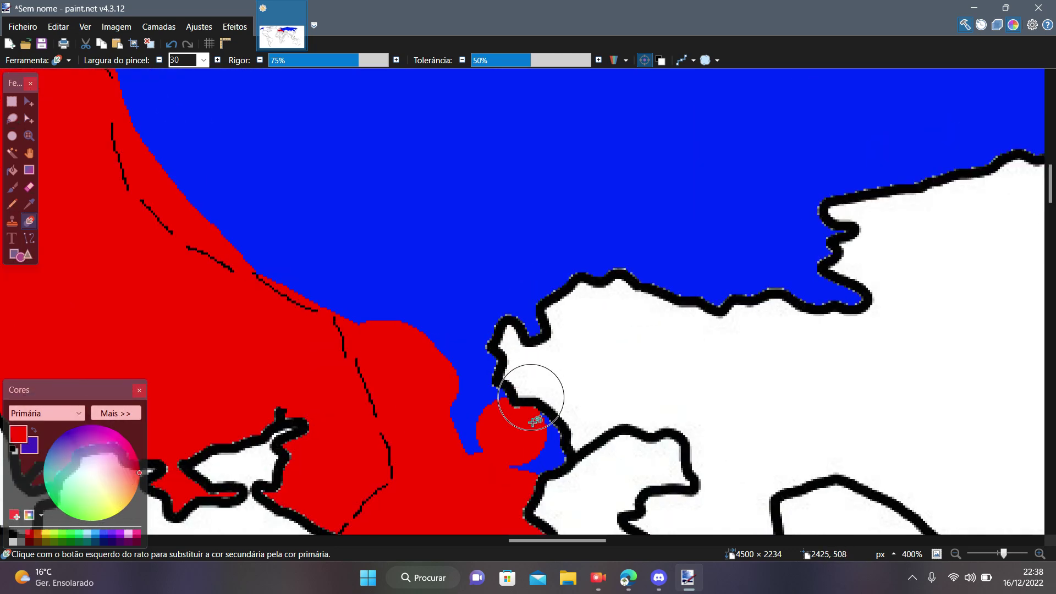
{"action": "scroll", "coordinate": [533, 423], "scroll_direction": "up", "scroll_amount": 5}
{"action": "scroll", "coordinate": [550, 418], "scroll_direction": "down", "scroll_amount": 3}
{"action": "scroll", "coordinate": [536, 437], "scroll_direction": "down", "scroll_amount": 1}
{"action": "mouse_move", "coordinate": [528, 434]}
{"action": "left_mouse_down"}
{"action": "mouse_move", "coordinate": [562, 397]}
{"action": "mouse_move", "coordinate": [329, 321]}
{"action": "left_mouse_up"}
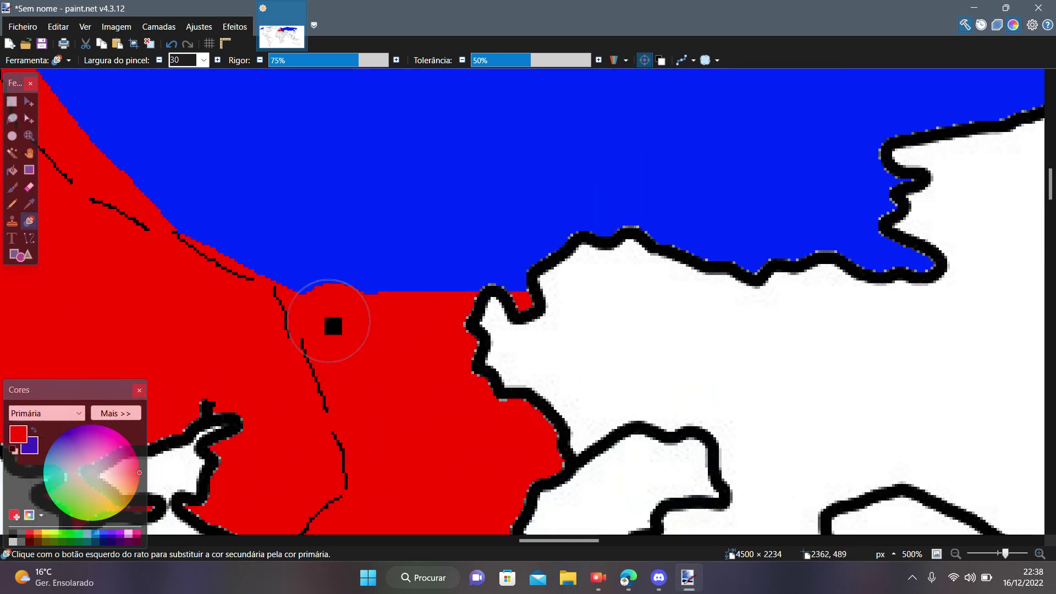
Extend the red front in a smooth curve to the Kazakhstan border, and restore a blue pocket at the middle of the dashed front.
{"action": "scroll", "coordinate": [328, 321], "scroll_direction": "down", "scroll_amount": 5, "text": "ctrl"}
{"action": "scroll", "coordinate": [556, 396], "scroll_direction": "up", "scroll_amount": 5, "text": "ctrl"}
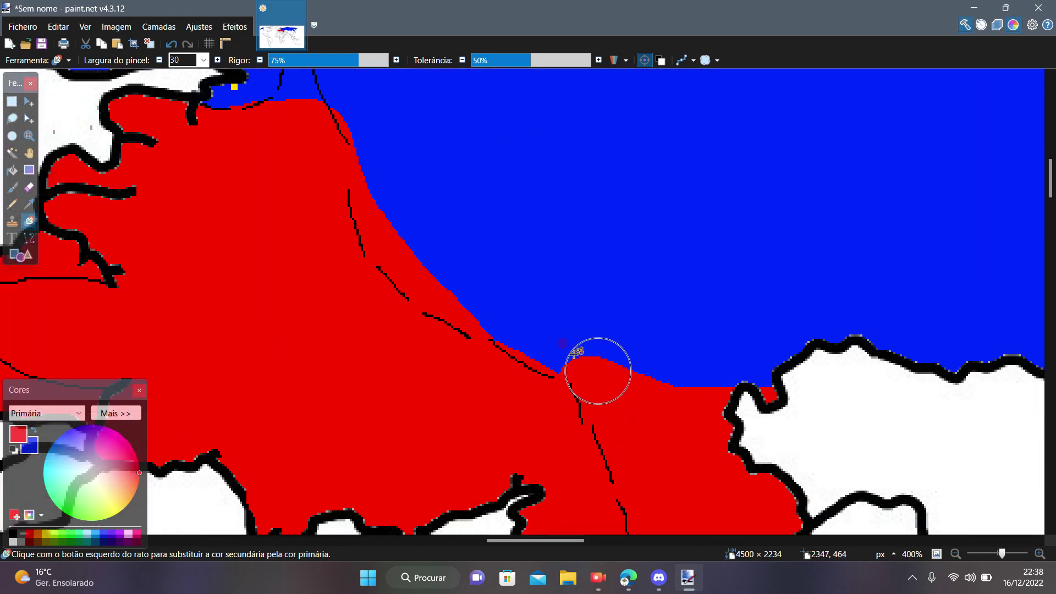
{"action": "scroll", "coordinate": [574, 354], "scroll_direction": "up", "scroll_amount": 1}
{"action": "mouse_move", "coordinate": [542, 341]}
{"action": "left_mouse_down"}
{"action": "mouse_move", "coordinate": [479, 330]}
{"action": "mouse_move", "coordinate": [772, 358]}
{"action": "left_mouse_up"}
{"action": "scroll", "coordinate": [737, 355], "scroll_direction": "down", "scroll_amount": 10}
{"action": "scroll", "coordinate": [484, 272], "scroll_direction": "up", "scroll_amount": 3}
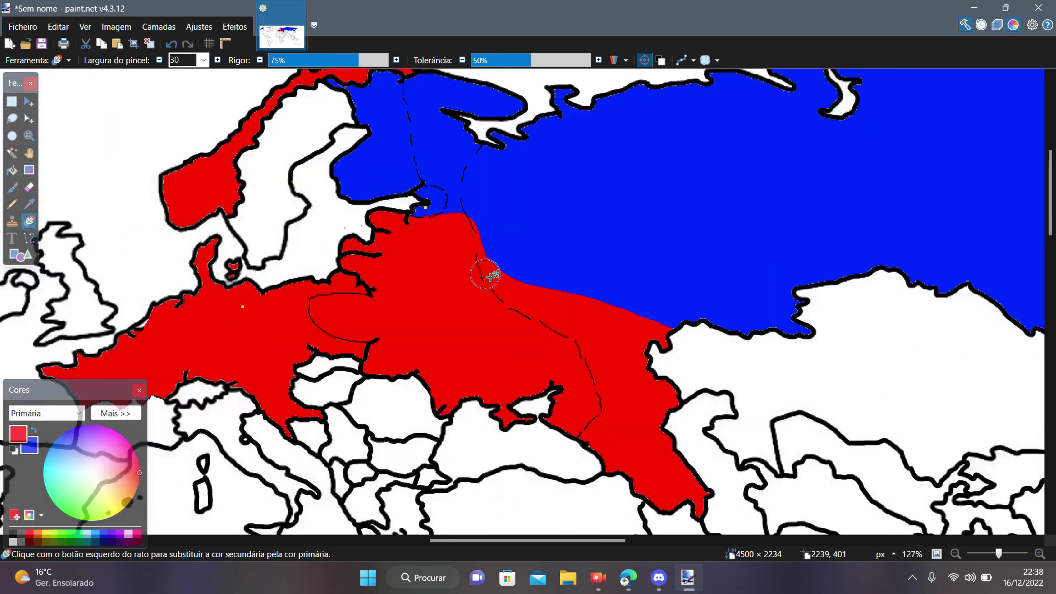
{"action": "scroll", "coordinate": [486, 275], "scroll_direction": "up", "scroll_amount": 3, "text": "ctrl"}
{"action": "scroll", "coordinate": [545, 300], "scroll_direction": "down", "scroll_amount": 3, "text": "ctrl"}
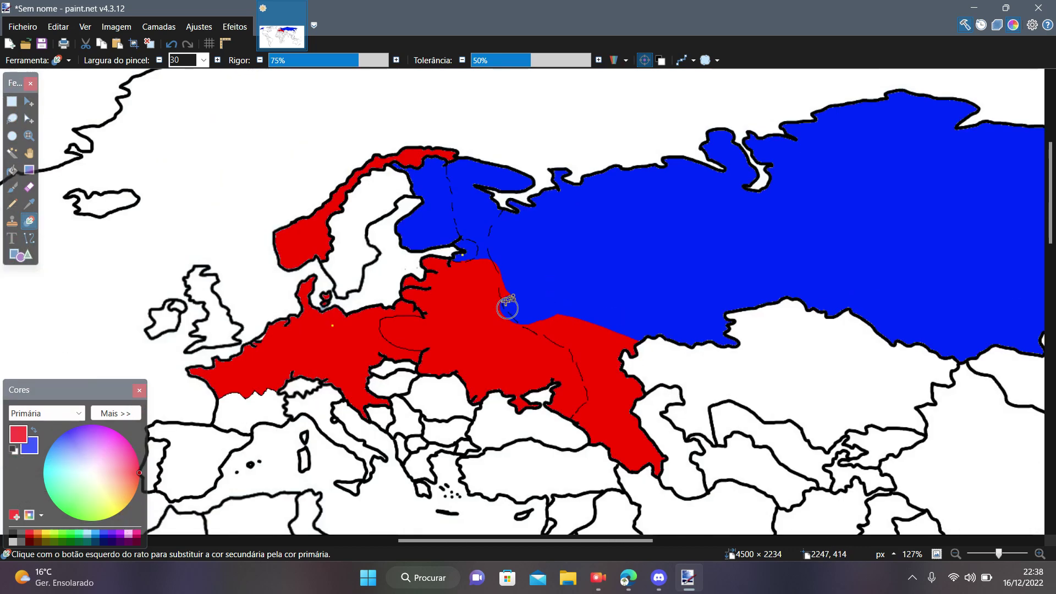
Paint a red corridor northward from the front, passing east of the dashed circle toward the White Sea.
{"action": "scroll", "coordinate": [393, 160], "scroll_direction": "up", "scroll_amount": 3, "text": "ctrl"}
{"action": "scroll", "coordinate": [559, 366], "scroll_direction": "up", "scroll_amount": 3, "text": "ctrl"}
{"action": "scroll", "coordinate": [600, 383], "scroll_direction": "down", "scroll_amount": 2, "text": "ctrl"}
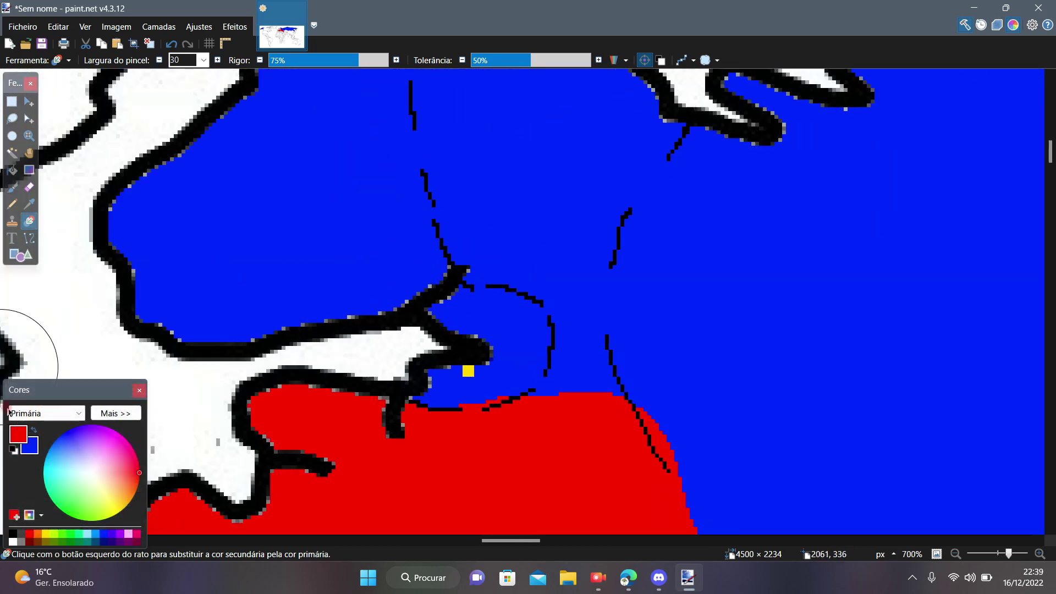
{"action": "left_click_drag", "start_coordinate": [138, 539], "coordinate": [139, 541]}
{"action": "scroll", "coordinate": [598, 264], "scroll_direction": "down", "scroll_amount": 2, "text": "ctrl"}
{"action": "mouse_move", "coordinate": [579, 353]}
{"action": "left_mouse_down"}
{"action": "mouse_move", "coordinate": [599, 269]}
{"action": "mouse_move", "coordinate": [567, 203]}
{"action": "left_mouse_up"}
{"action": "scroll", "coordinate": [583, 235], "scroll_direction": "down", "scroll_amount": 2, "text": "ctrl"}
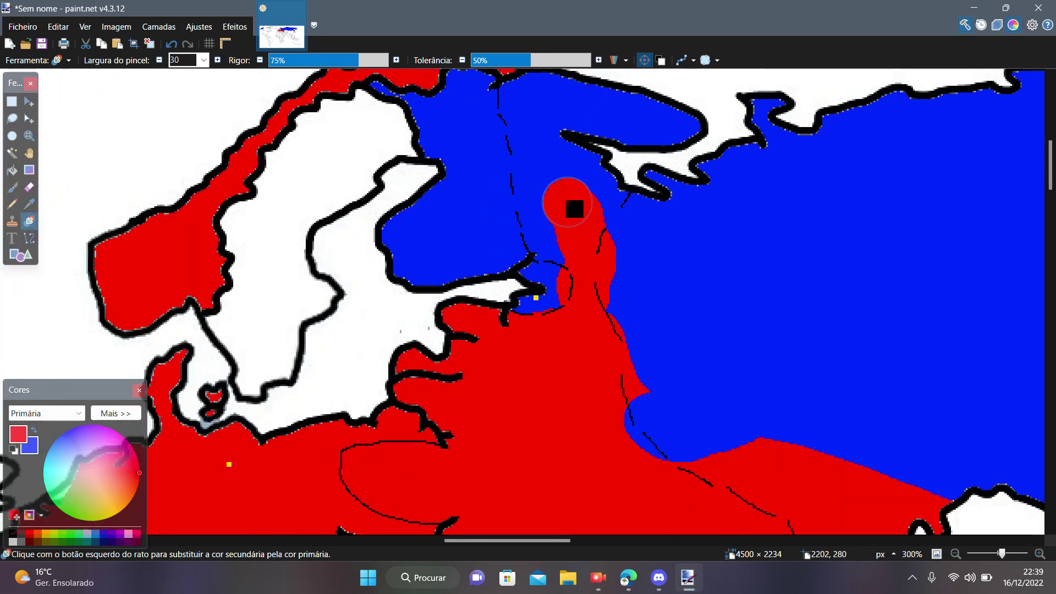
Recolor the land east of Finland's dashed border and the Kola Peninsula red, down to the White Sea coast.
{"action": "scroll", "coordinate": [574, 208], "scroll_direction": "down", "scroll_amount": 1, "text": "ctrl"}
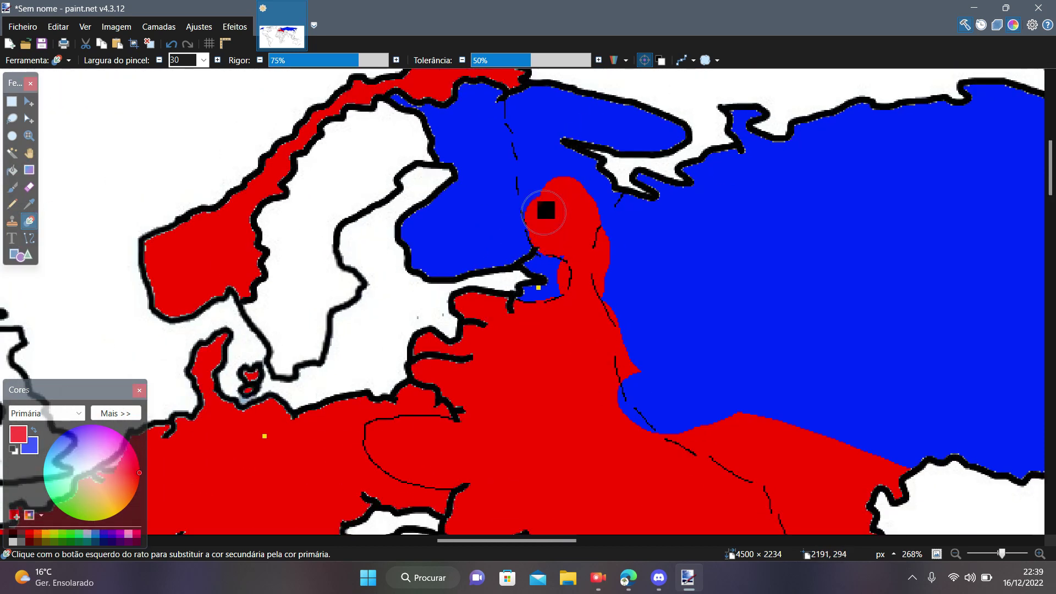
{"action": "mouse_move", "coordinate": [543, 212]}
{"action": "left_mouse_down"}
{"action": "mouse_move", "coordinate": [569, 113]}
{"action": "mouse_move", "coordinate": [544, 148]}
{"action": "mouse_move", "coordinate": [649, 121]}
{"action": "left_mouse_up"}
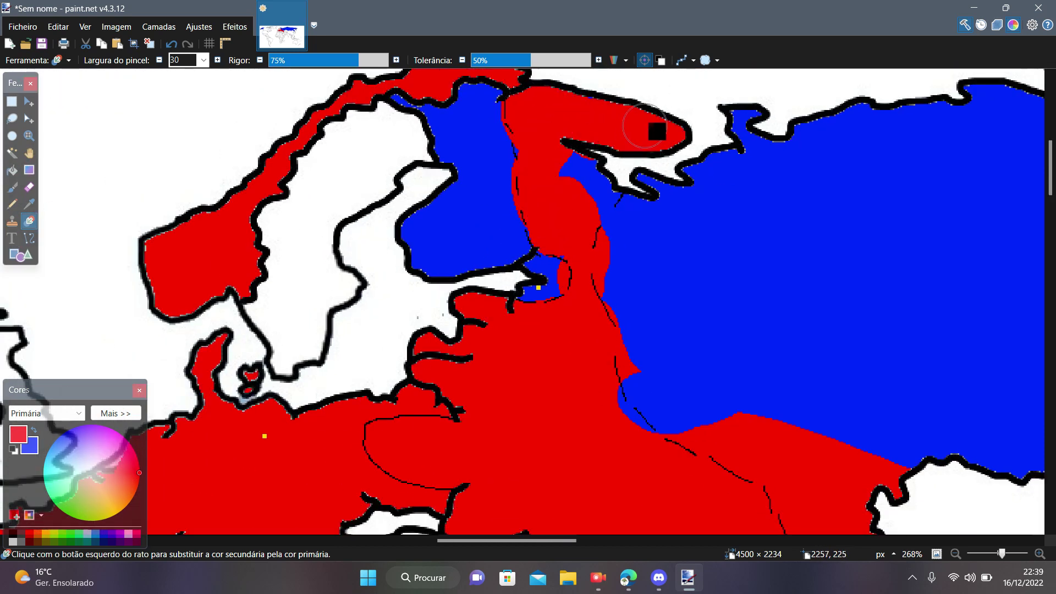
{"action": "scroll", "coordinate": [584, 176], "scroll_direction": "up", "scroll_amount": 1, "text": "ctrl"}
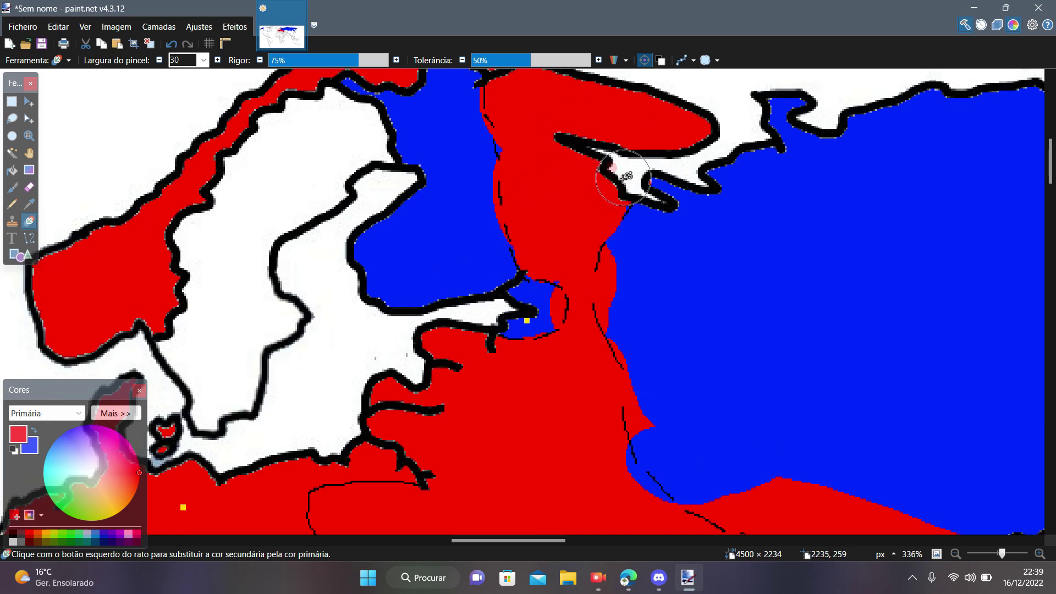
{"action": "scroll", "coordinate": [627, 281], "scroll_direction": "up", "scroll_amount": 2, "text": "ctrl"}
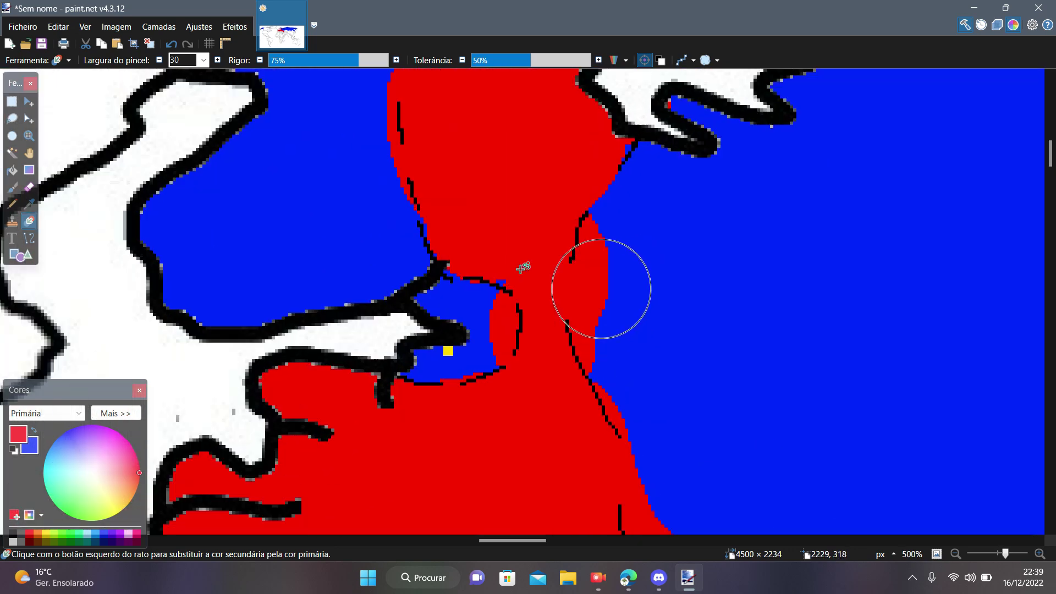
Recolor the blue territory of Finland light pink up to its dashed eastern border.
{"action": "left_click", "coordinate": [128, 535]}
{"action": "scroll", "coordinate": [421, 258], "scroll_direction": "down", "scroll_amount": 1, "text": "ctrl"}
{"action": "scroll", "coordinate": [407, 245], "scroll_direction": "down", "scroll_amount": 3, "text": "ctrl"}
{"action": "mouse_move", "coordinate": [423, 257]}
{"action": "left_mouse_down"}
{"action": "mouse_move", "coordinate": [407, 246]}
{"action": "mouse_move", "coordinate": [386, 173]}
{"action": "left_mouse_up"}
{"action": "scroll", "coordinate": [391, 176], "scroll_direction": "up", "scroll_amount": 2, "text": "ctrl"}
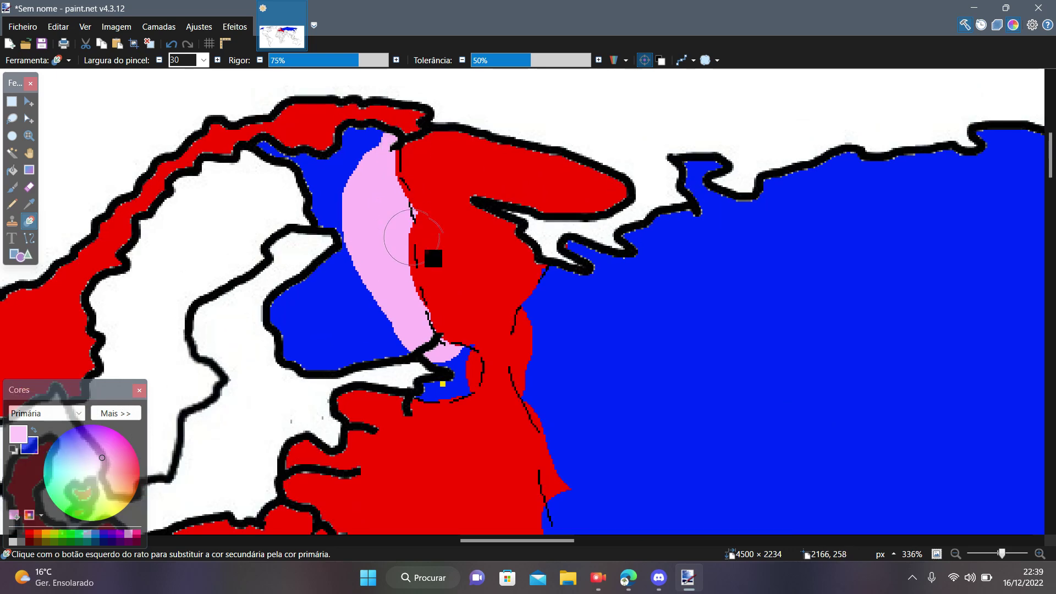
{"action": "left_click_drag", "start_coordinate": [385, 129], "coordinate": [335, 154]}
{"action": "mouse_move", "coordinate": [259, 194]}
{"action": "left_mouse_down"}
{"action": "mouse_move", "coordinate": [342, 208]}
{"action": "mouse_move", "coordinate": [354, 288]}
{"action": "mouse_move", "coordinate": [325, 384]}
{"action": "mouse_move", "coordinate": [379, 327]}
{"action": "mouse_move", "coordinate": [413, 374]}
{"action": "left_mouse_up"}
{"action": "scroll", "coordinate": [342, 207], "scroll_direction": "up", "scroll_amount": 1, "text": "ctrl"}
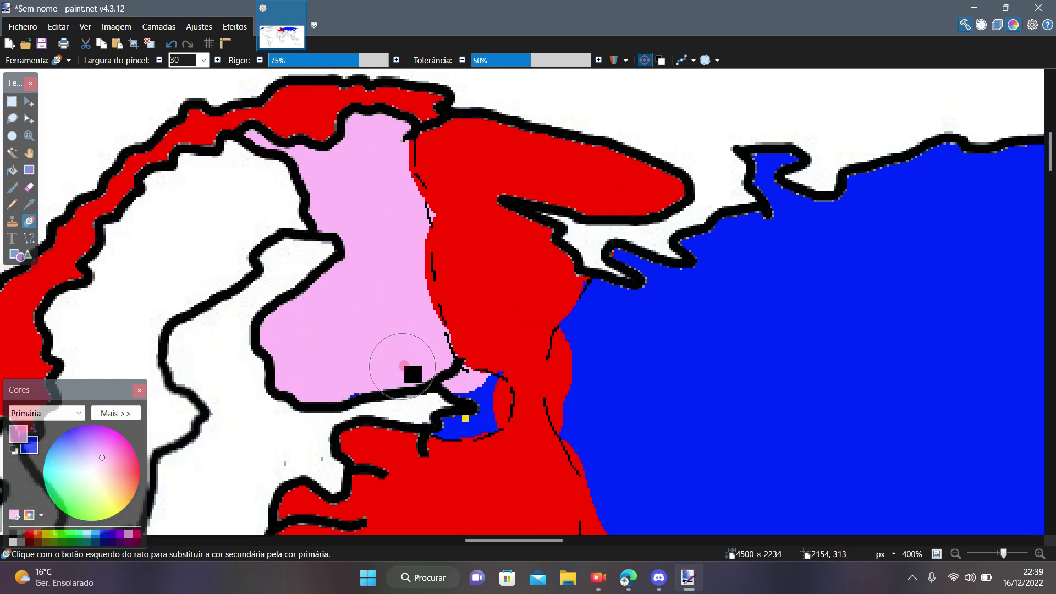
Set the brush width to 5 and recolor the blue inside the dashed circle light pink, leaving blue around the yellow city marker.
{"action": "scroll", "coordinate": [420, 406], "scroll_direction": "up", "scroll_amount": 5, "text": "ctrl"}
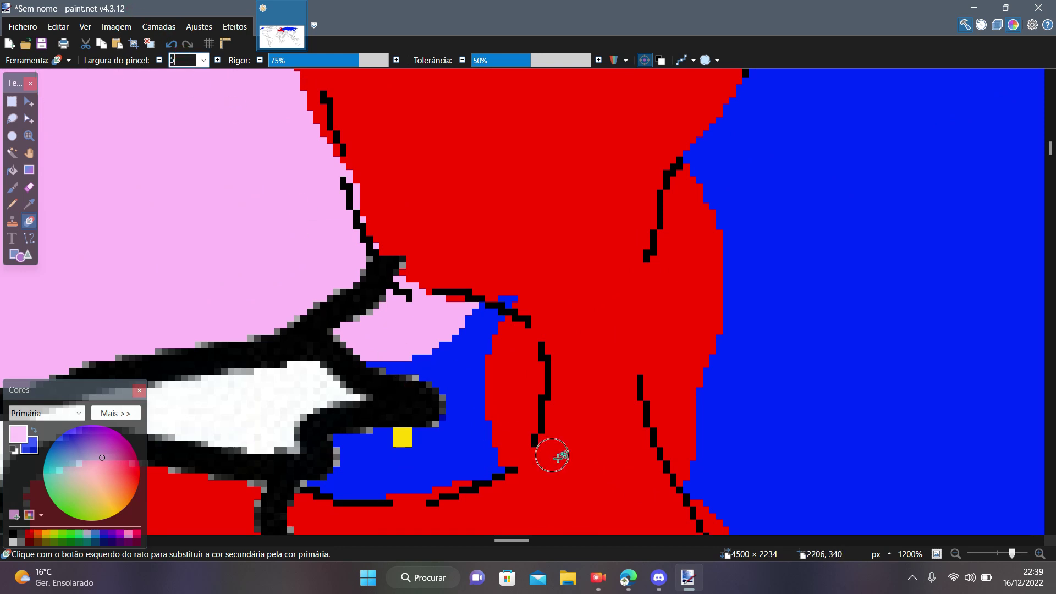
{"action": "scroll", "coordinate": [520, 412], "scroll_direction": "up", "scroll_amount": 3, "text": "ctrl"}
{"action": "mouse_move", "coordinate": [429, 271]}
{"action": "left_mouse_down"}
{"action": "mouse_move", "coordinate": [470, 190]}
{"action": "mouse_move", "coordinate": [415, 285]}
{"action": "mouse_move", "coordinate": [324, 324]}
{"action": "mouse_move", "coordinate": [299, 348]}
{"action": "mouse_move", "coordinate": [425, 318]}
{"action": "mouse_move", "coordinate": [418, 434]}
{"action": "mouse_move", "coordinate": [428, 421]}
{"action": "mouse_move", "coordinate": [187, 489]}
{"action": "mouse_move", "coordinate": [208, 451]}
{"action": "mouse_move", "coordinate": [367, 445]}
{"action": "mouse_move", "coordinate": [236, 433]}
{"action": "left_mouse_up"}
{"action": "scroll", "coordinate": [429, 283], "scroll_direction": "down", "scroll_amount": 1, "text": "ctrl"}
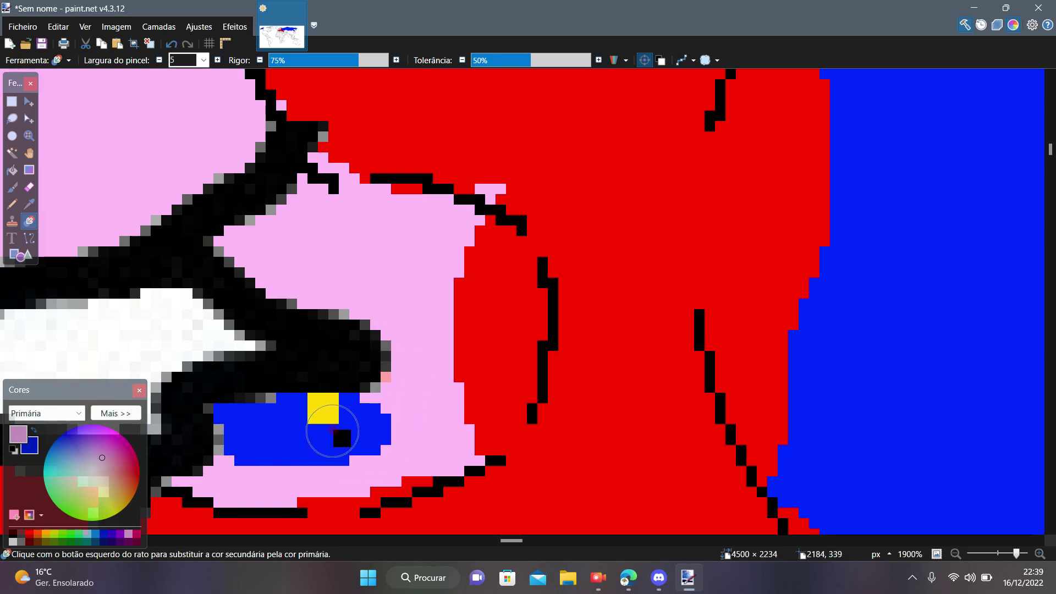
Recolor the inner edge of the blue pocket at the middle of the dashed front as a curved light pink strip.
{"action": "scroll", "coordinate": [333, 431], "scroll_direction": "down", "scroll_amount": 15}
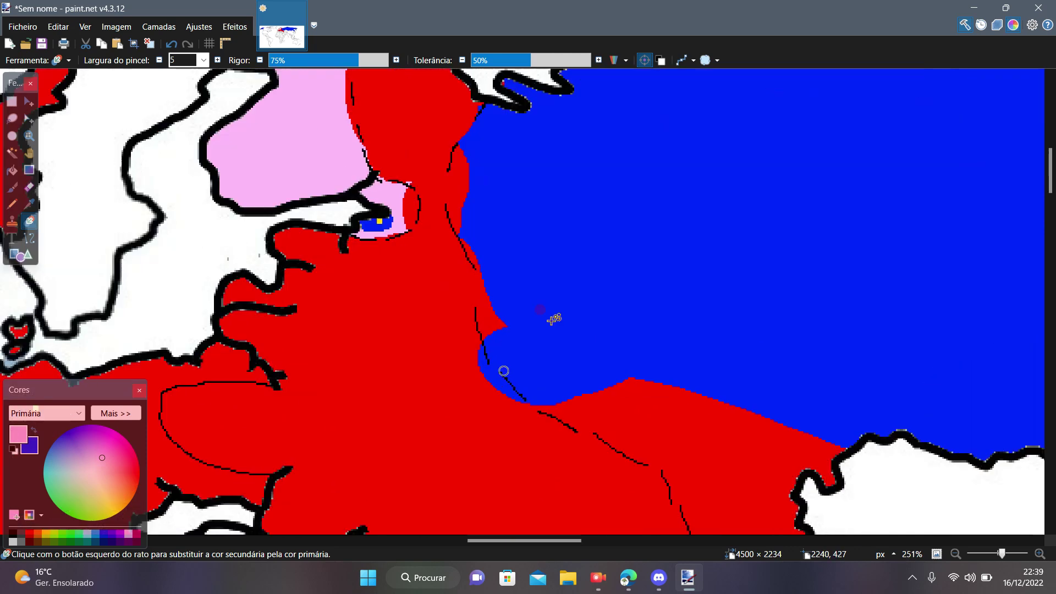
{"action": "scroll", "coordinate": [504, 370], "scroll_direction": "up", "scroll_amount": 10}
{"action": "left_click_drag", "start_coordinate": [388, 358], "coordinate": [424, 455]}
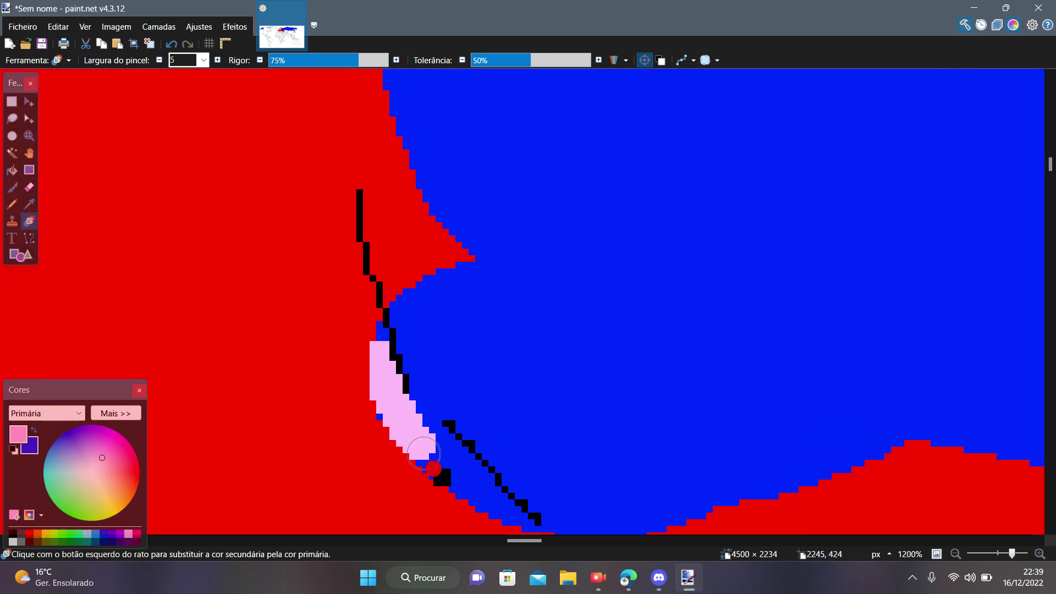
{"action": "scroll", "coordinate": [424, 454], "scroll_direction": "down", "scroll_amount": 4}
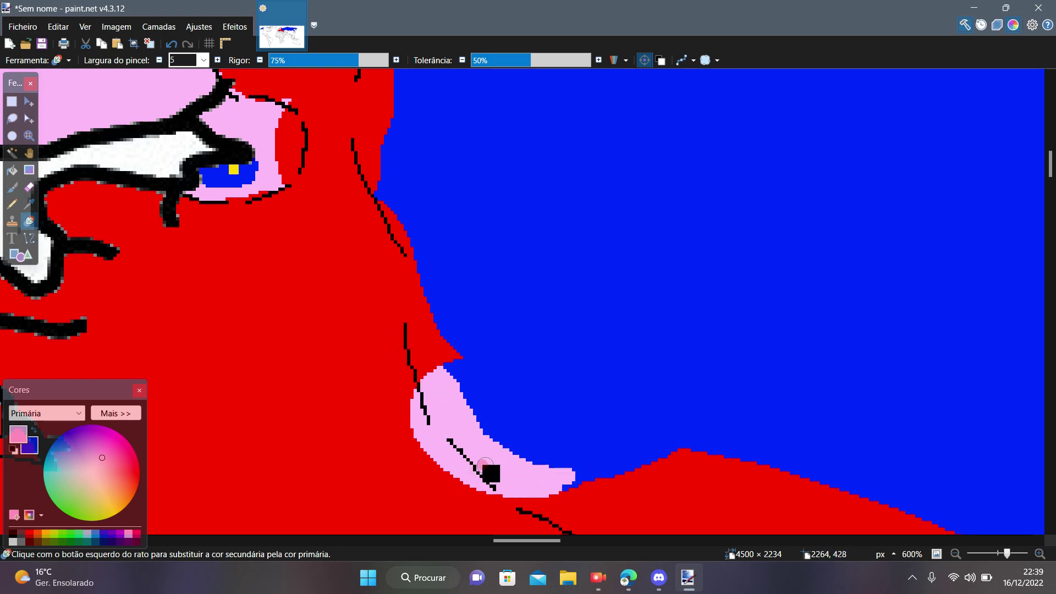
{"action": "scroll", "coordinate": [587, 493], "scroll_direction": "down", "scroll_amount": 8}
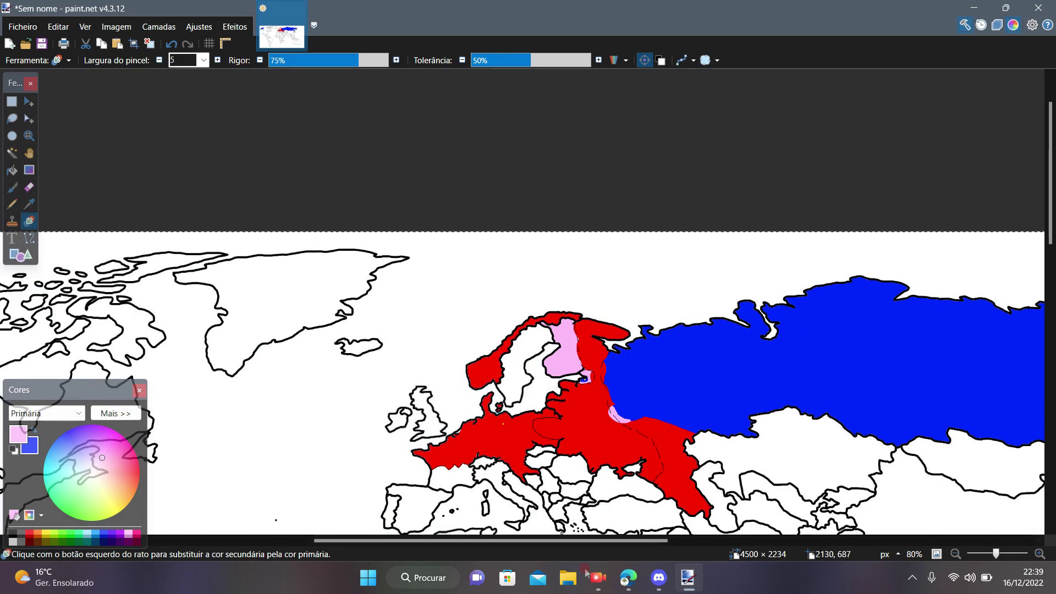
{"action": "left_click", "coordinate": [598, 577]}
{"action": "left_click", "coordinate": [598, 581]}
Recolor the remaining blue patch and the yellow city marker inside the dashed circle light pink.
{"action": "scroll", "coordinate": [454, 342], "scroll_direction": "up", "scroll_amount": 8}
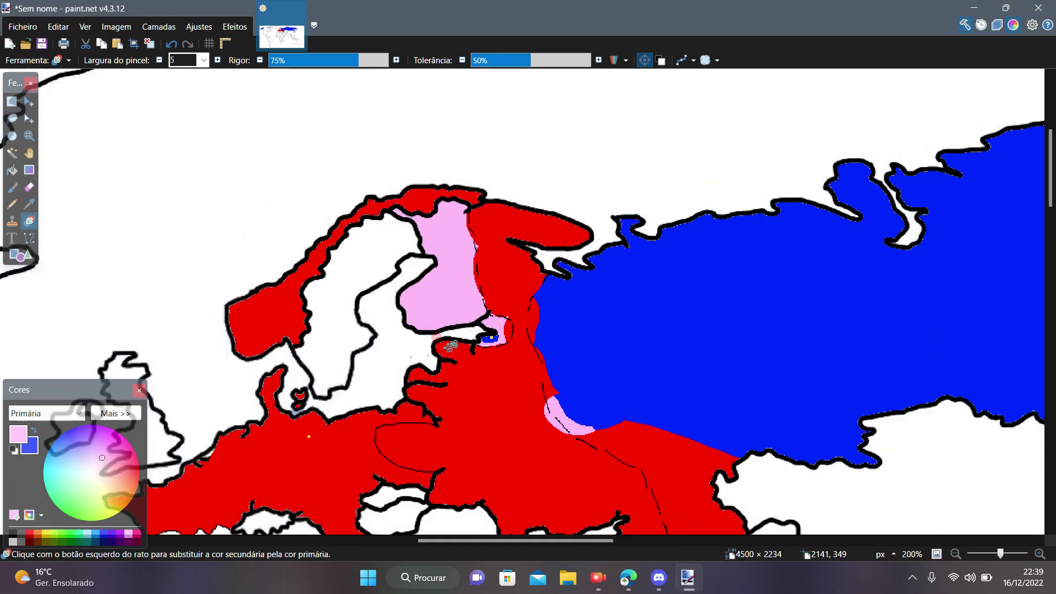
{"action": "scroll", "coordinate": [418, 324], "scroll_direction": "up", "scroll_amount": 6}
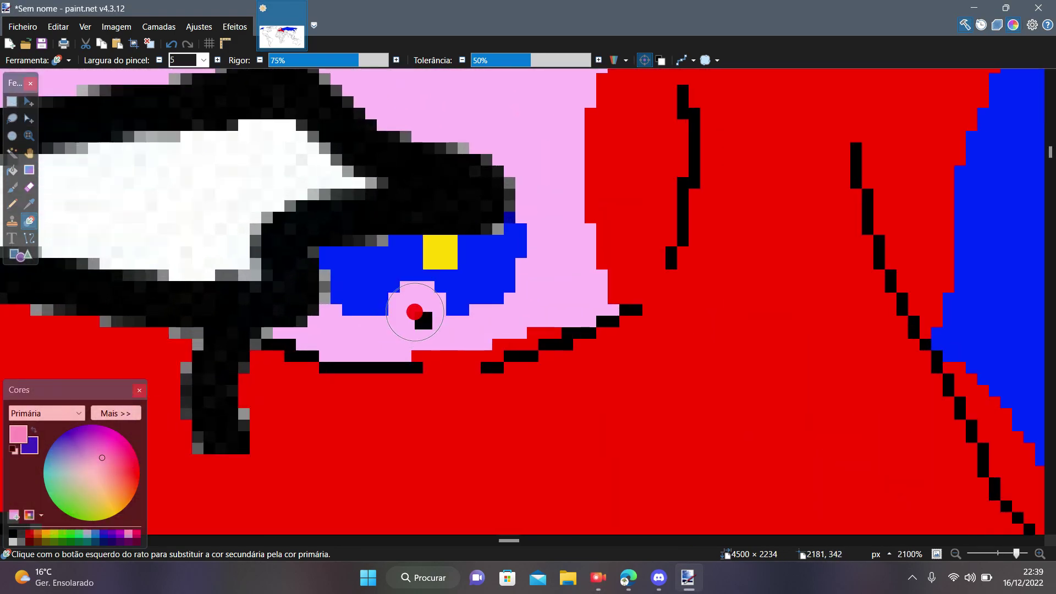
{"action": "left_click_drag", "start_coordinate": [415, 312], "coordinate": [457, 241]}
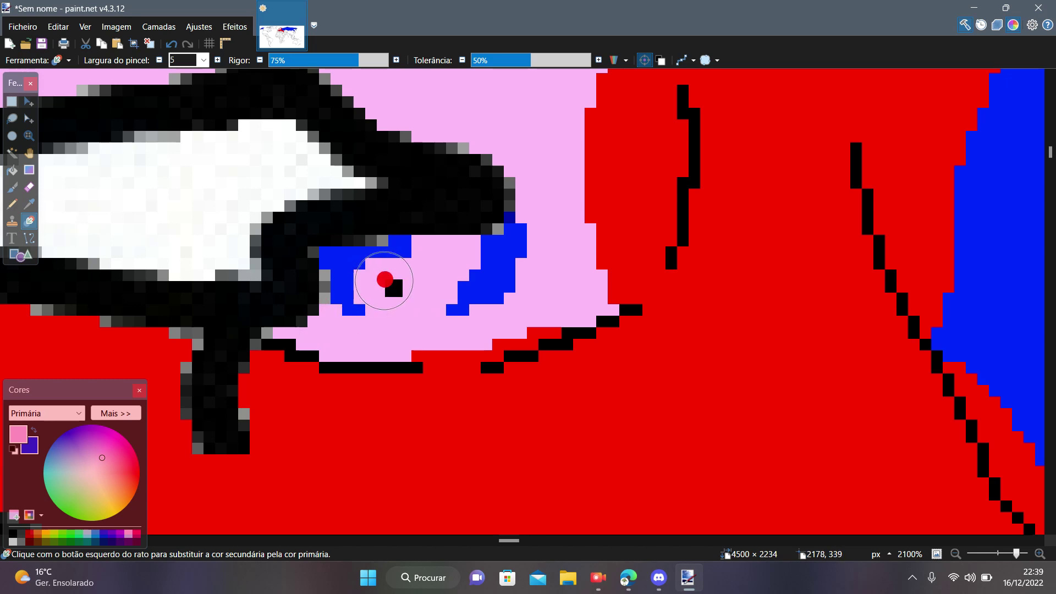
{"action": "mouse_move", "coordinate": [328, 268]}
{"action": "left_mouse_down"}
{"action": "mouse_move", "coordinate": [448, 288]}
{"action": "mouse_move", "coordinate": [483, 306]}
{"action": "left_mouse_up"}
{"action": "scroll", "coordinate": [483, 306], "scroll_direction": "down", "scroll_amount": 10}
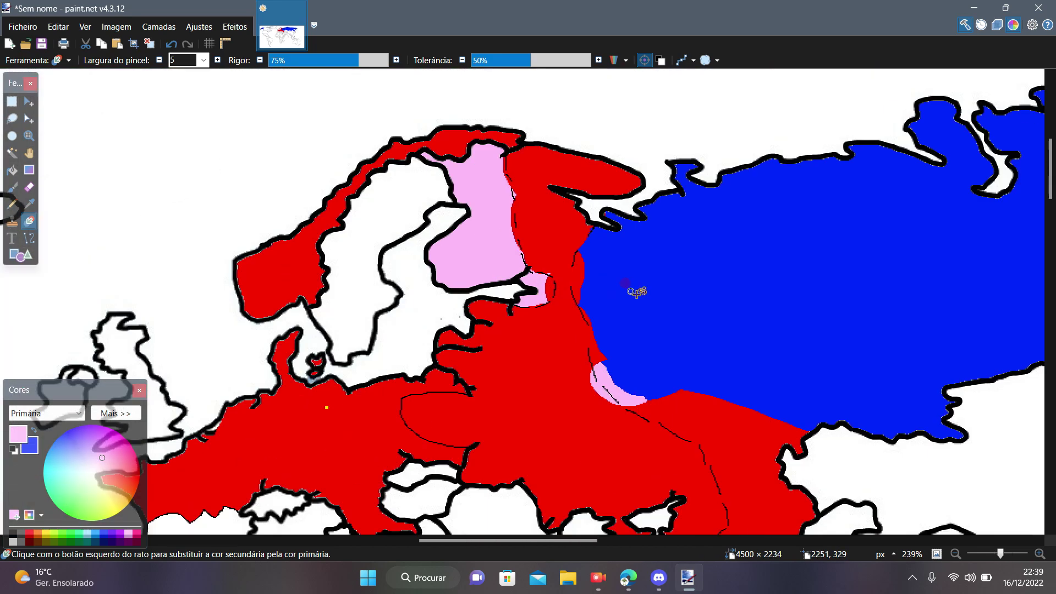
Place a small yellow city marker in the blue area east of the curved pink strip, using brush width 3.
{"action": "scroll", "coordinate": [681, 380], "scroll_direction": "up", "scroll_amount": 4}
{"action": "scroll", "coordinate": [681, 379], "scroll_direction": "up", "scroll_amount": 2}
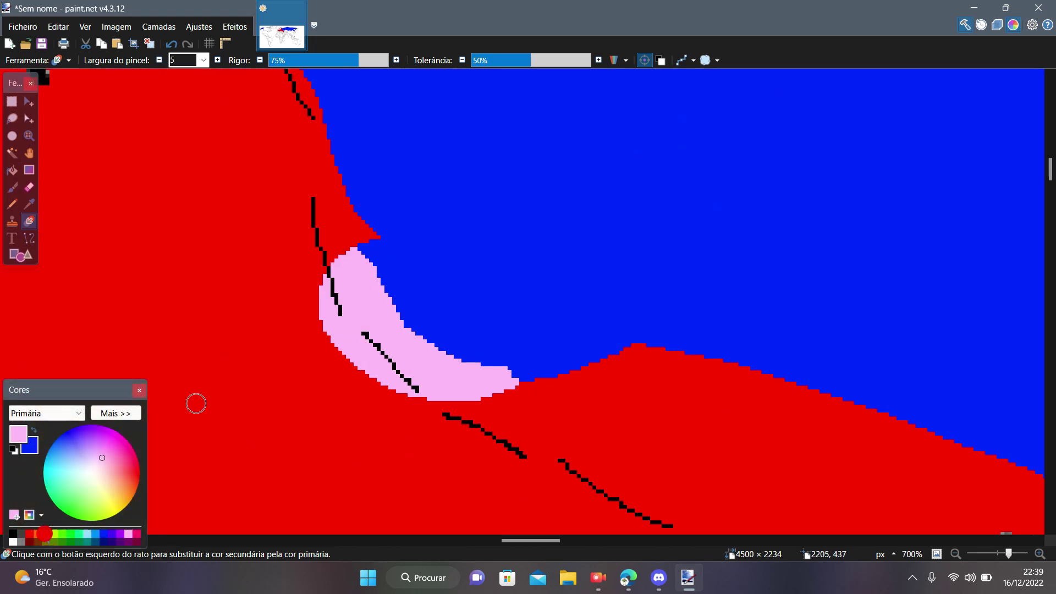
{"action": "left_click", "coordinate": [45, 534]}
{"action": "scroll", "coordinate": [452, 292], "scroll_direction": "up", "scroll_amount": 2}
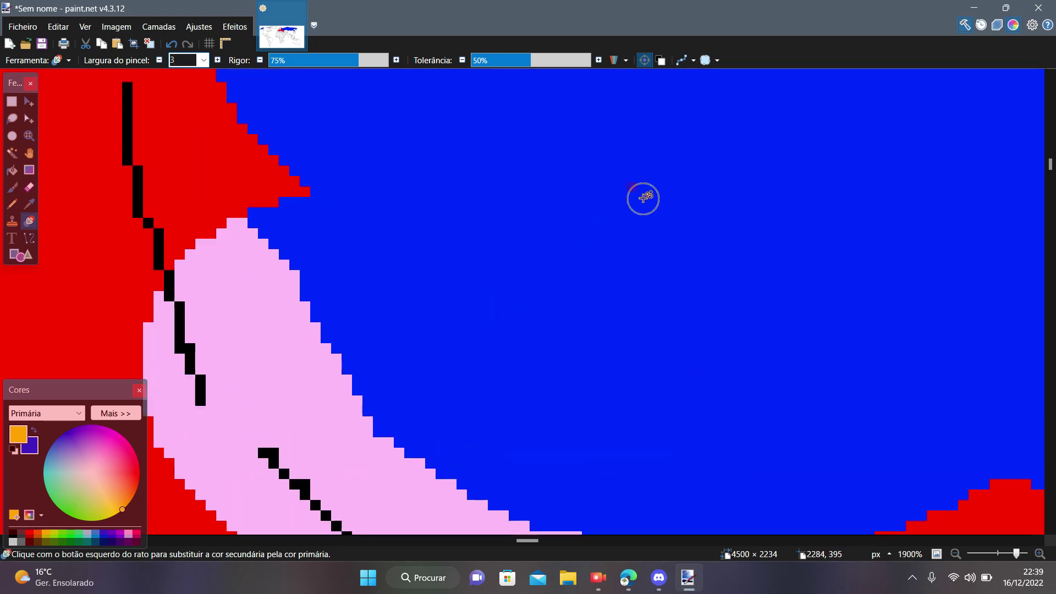
{"action": "scroll", "coordinate": [605, 258], "scroll_direction": "down", "scroll_amount": 8}
{"action": "scroll", "coordinate": [567, 317], "scroll_direction": "up", "scroll_amount": 2}
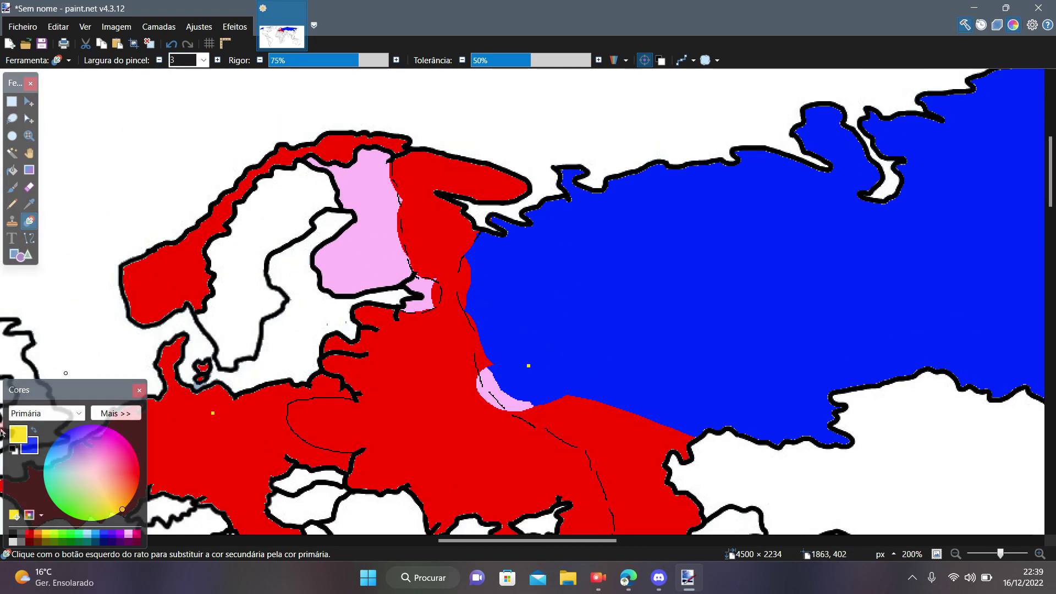
Set the brush width to 30 and recolor the red land and pink strip along the middle of the dashed front blue.
{"action": "left_click", "coordinate": [129, 534]}
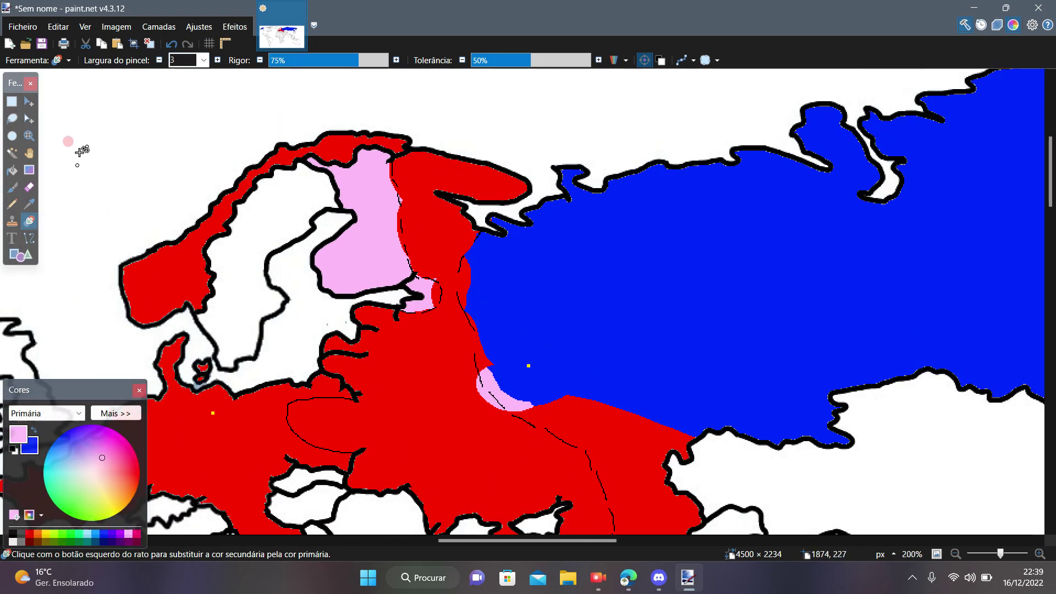
{"action": "left_click", "coordinate": [178, 66]}
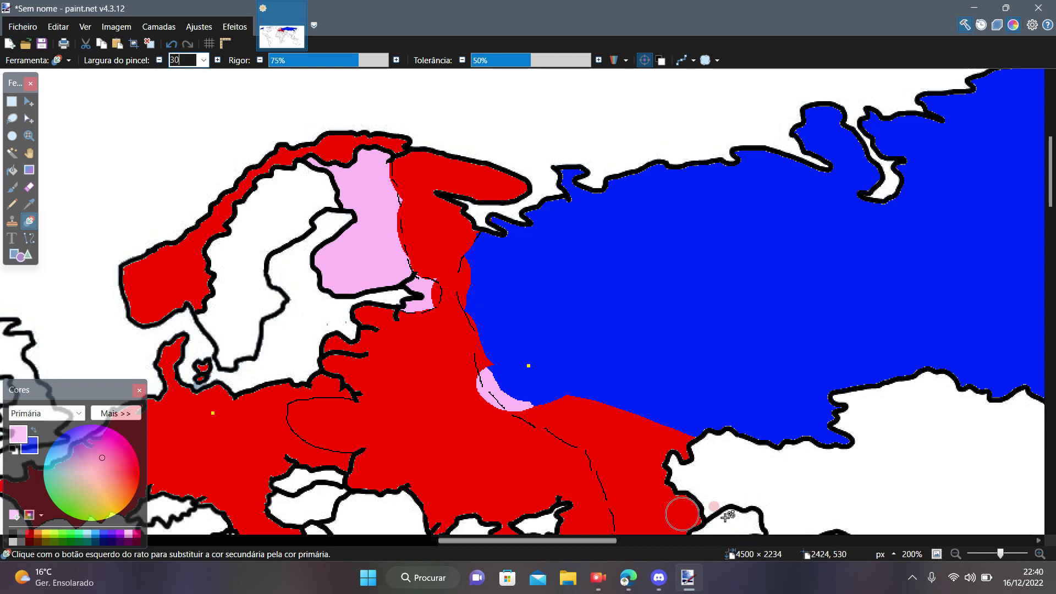
{"action": "scroll", "coordinate": [681, 493], "scroll_direction": "up", "scroll_amount": 3}
{"action": "scroll", "coordinate": [633, 379], "scroll_direction": "down", "scroll_amount": 1}
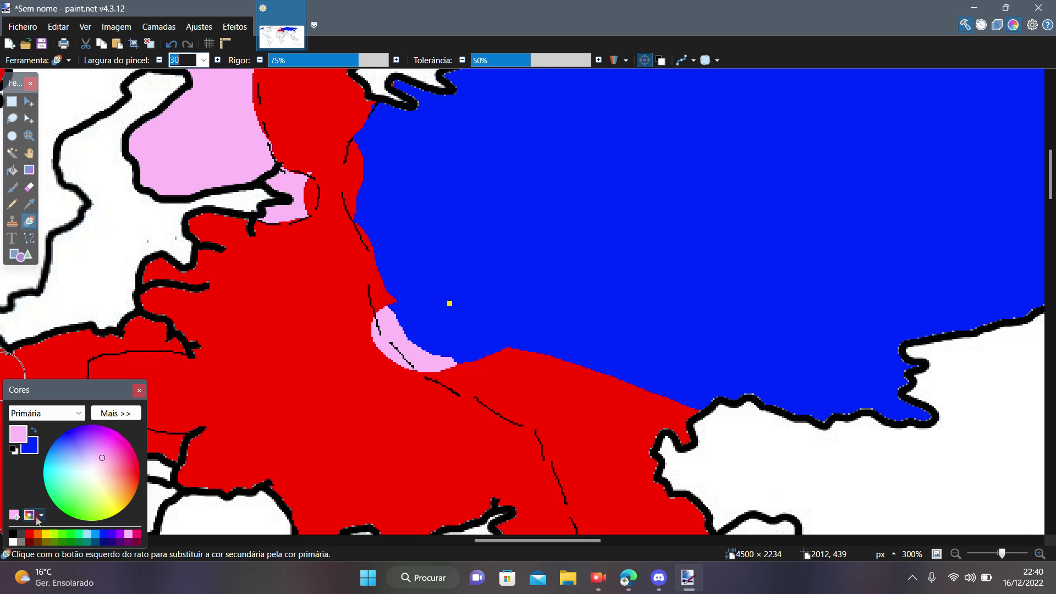
{"action": "left_click", "coordinate": [31, 532]}
{"action": "scroll", "coordinate": [751, 354], "scroll_direction": "down", "scroll_amount": 1}
{"action": "mouse_move", "coordinate": [656, 345]}
{"action": "left_mouse_down"}
{"action": "mouse_move", "coordinate": [663, 384]}
{"action": "mouse_move", "coordinate": [627, 307]}
{"action": "mouse_move", "coordinate": [461, 290]}
{"action": "mouse_move", "coordinate": [373, 234]}
{"action": "mouse_move", "coordinate": [372, 198]}
{"action": "mouse_move", "coordinate": [413, 304]}
{"action": "left_mouse_up"}
{"action": "scroll", "coordinate": [414, 304], "scroll_direction": "down", "scroll_amount": 1}
{"action": "left_click_drag", "start_coordinate": [365, 190], "coordinate": [367, 128]}
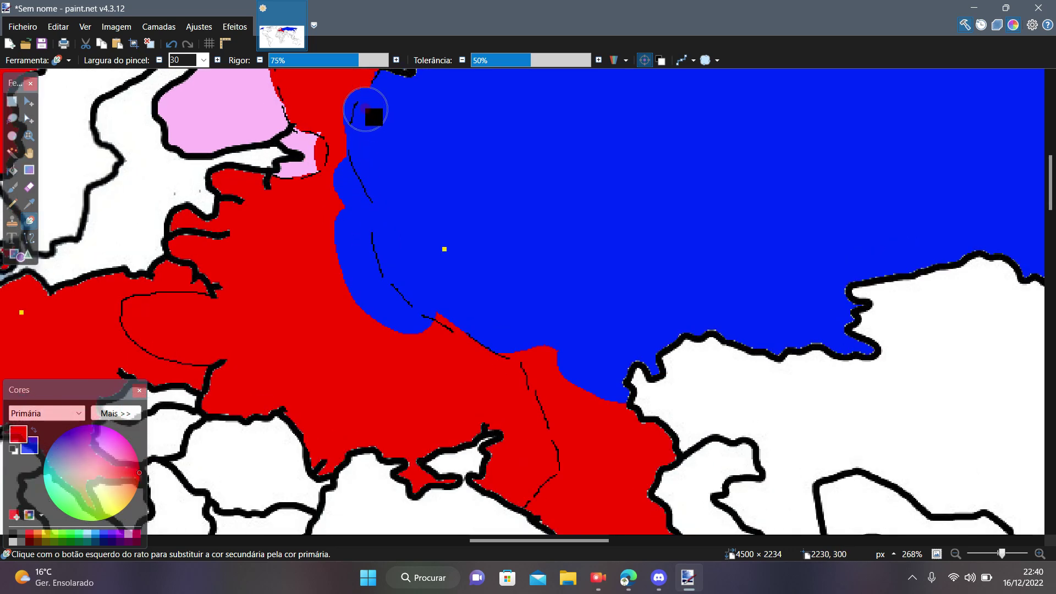
Recolor the red land east of pink Finland blue, including the northern peninsula.
{"action": "scroll", "coordinate": [370, 110], "scroll_direction": "up", "scroll_amount": 4}
{"action": "scroll", "coordinate": [345, 248], "scroll_direction": "down", "scroll_amount": 4}
{"action": "left_click_drag", "start_coordinate": [345, 253], "coordinate": [442, 249]}
{"action": "scroll", "coordinate": [347, 240], "scroll_direction": "up", "scroll_amount": 1}
{"action": "left_click_drag", "start_coordinate": [347, 253], "coordinate": [267, 193]}
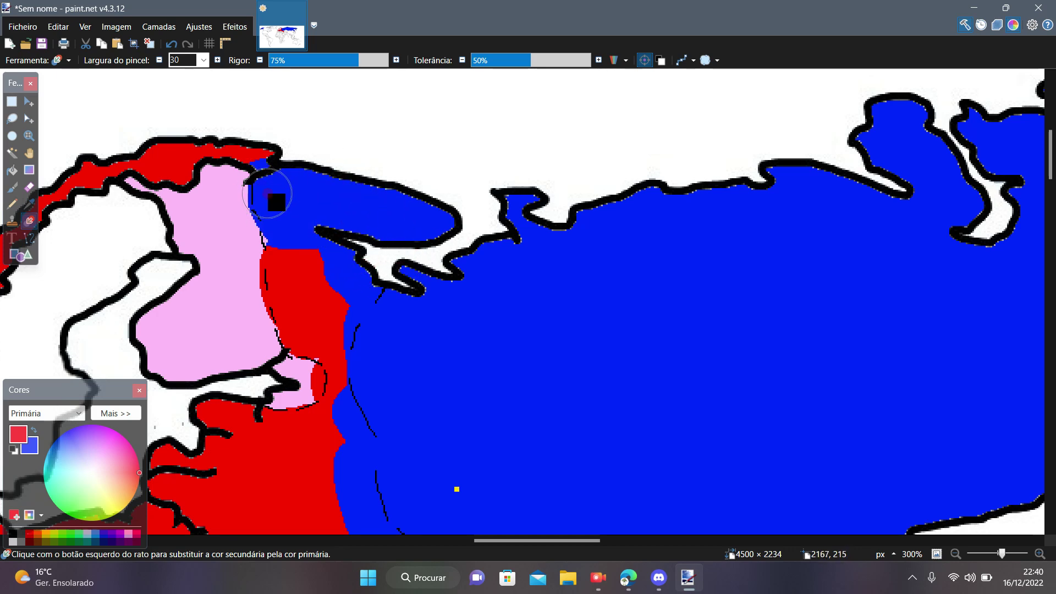
{"action": "mouse_move", "coordinate": [307, 232]}
{"action": "left_mouse_down"}
{"action": "mouse_move", "coordinate": [294, 252]}
{"action": "mouse_move", "coordinate": [358, 313]}
{"action": "mouse_move", "coordinate": [252, 229]}
{"action": "left_mouse_up"}
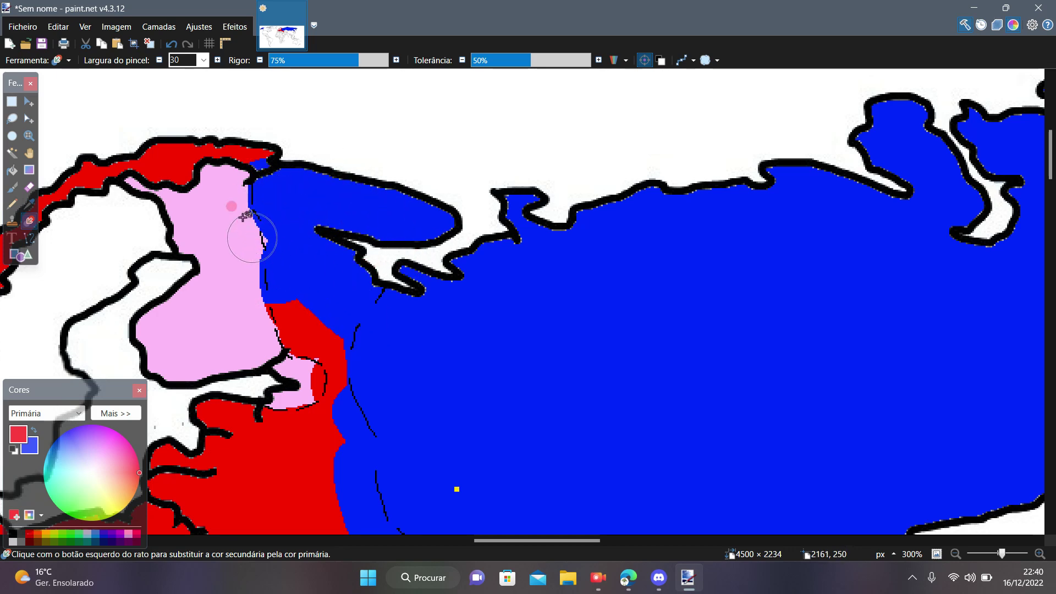
Recolor the red northern end of Norway blue.
{"action": "scroll", "coordinate": [268, 160], "scroll_direction": "up", "scroll_amount": 1}
{"action": "mouse_move", "coordinate": [265, 161]}
{"action": "left_mouse_down"}
{"action": "mouse_move", "coordinate": [108, 139]}
{"action": "mouse_move", "coordinate": [177, 173]}
{"action": "mouse_move", "coordinate": [60, 166]}
{"action": "left_mouse_up"}
{"action": "scroll", "coordinate": [118, 166], "scroll_direction": "down", "scroll_amount": 2}
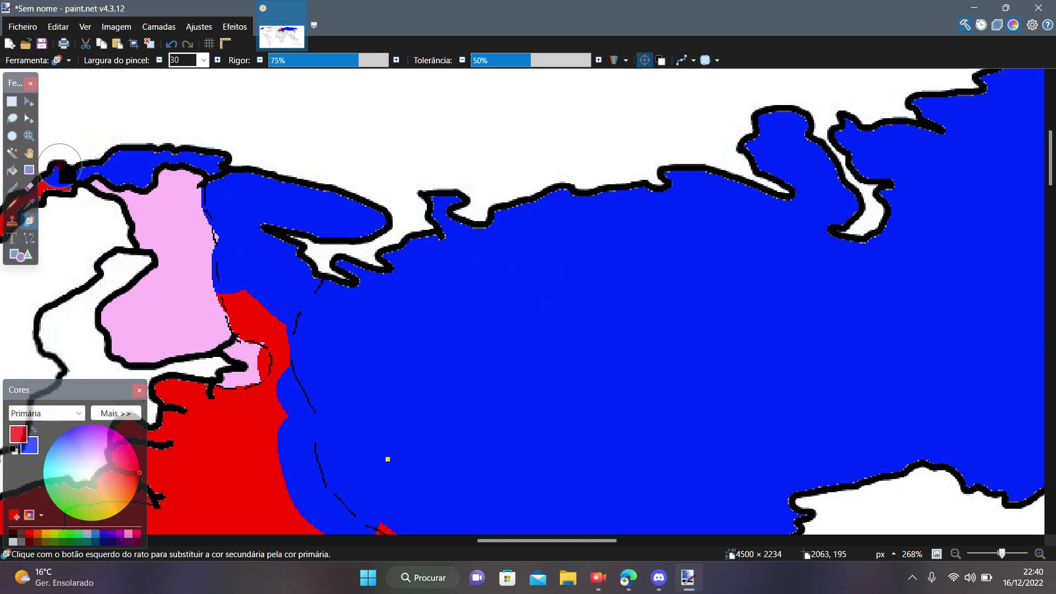
{"action": "scroll", "coordinate": [105, 179], "scroll_direction": "down", "scroll_amount": 4}
{"action": "scroll", "coordinate": [173, 170], "scroll_direction": "up", "scroll_amount": 5}
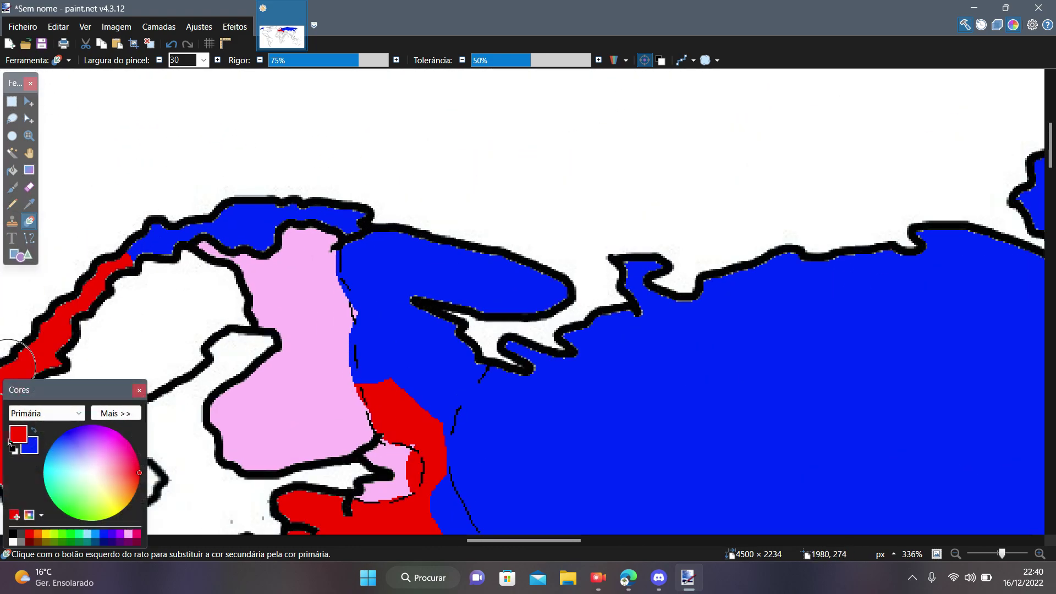
Recolor the northern end of Norway light blue.
{"action": "right_click", "coordinate": [96, 533]}
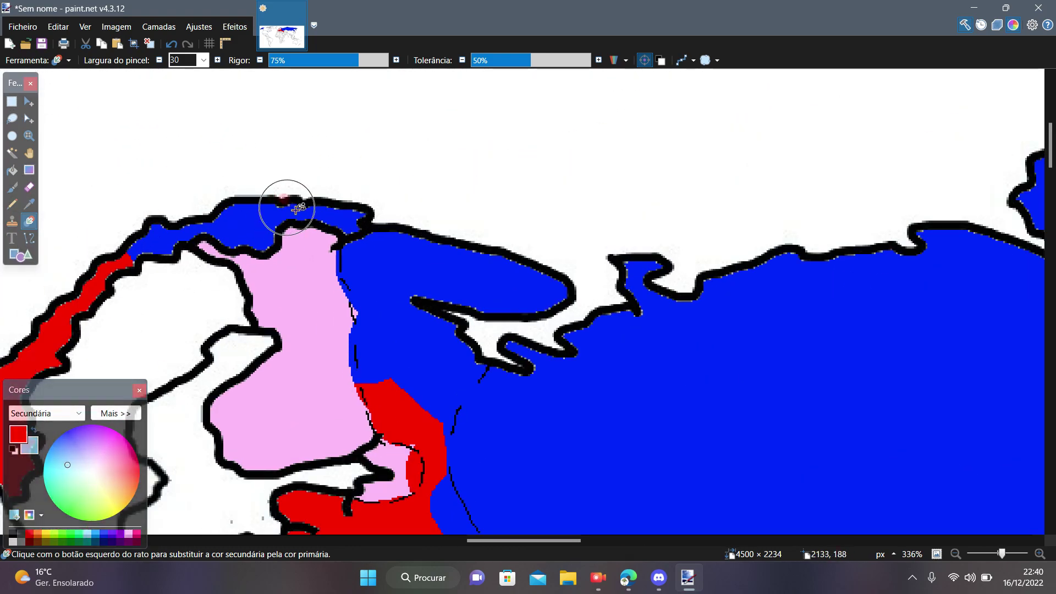
{"action": "mouse_move", "coordinate": [282, 208]}
{"action": "left_mouse_down"}
{"action": "mouse_move", "coordinate": [350, 220]}
{"action": "mouse_move", "coordinate": [143, 225]}
{"action": "left_mouse_up"}
{"action": "scroll", "coordinate": [347, 244], "scroll_direction": "up", "scroll_amount": 8}
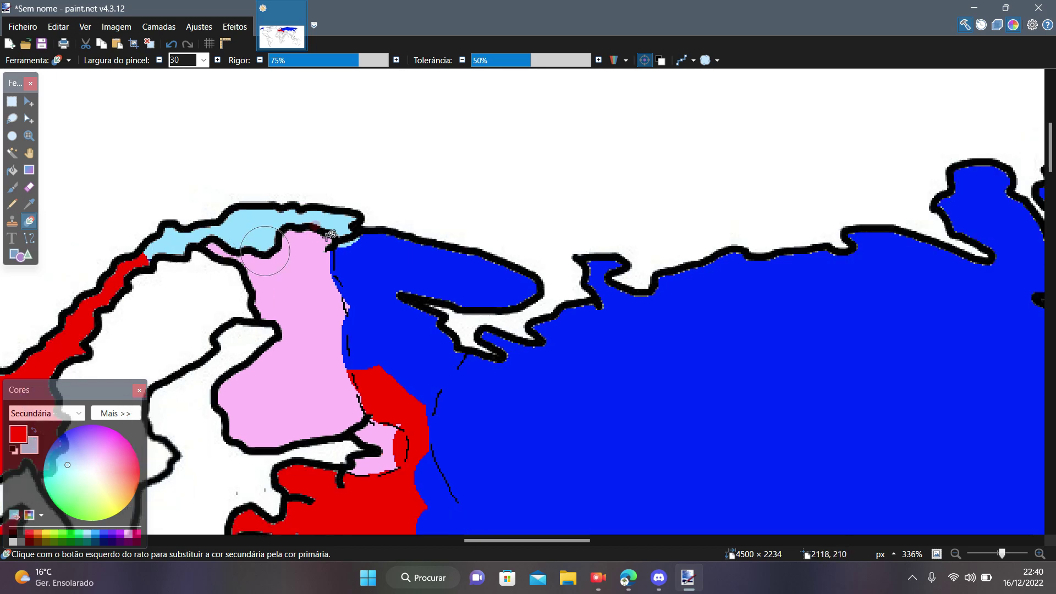
Undo the stray red touch beside Finland and recolor the eastern tip of northern Norway light blue with brush width 5.
{"action": "left_click", "coordinate": [315, 258]}
{"action": "scroll", "coordinate": [231, 149], "scroll_direction": "down", "scroll_amount": 2}
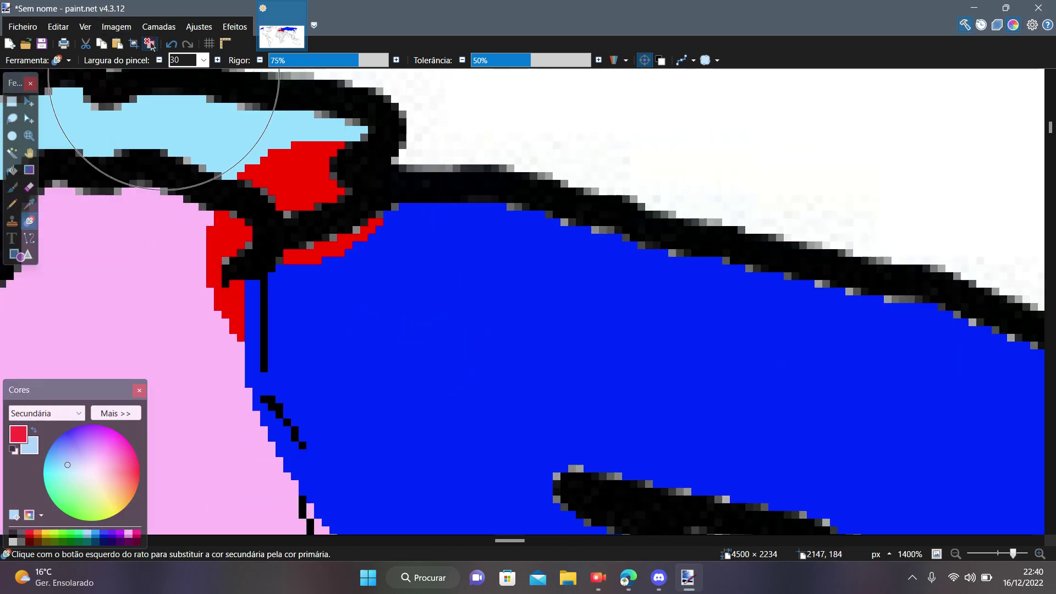
{"action": "left_click", "coordinate": [173, 44]}
{"action": "double_click", "coordinate": [175, 59]}
{"action": "type", "text": "5"}
{"action": "scroll", "coordinate": [370, 308], "scroll_direction": "up", "scroll_amount": 4}
{"action": "mouse_move", "coordinate": [285, 215]}
{"action": "left_mouse_down"}
{"action": "mouse_move", "coordinate": [259, 233]}
{"action": "mouse_move", "coordinate": [358, 174]}
{"action": "mouse_move", "coordinate": [247, 231]}
{"action": "left_mouse_up"}
{"action": "scroll", "coordinate": [382, 278], "scroll_direction": "down", "scroll_amount": 11}
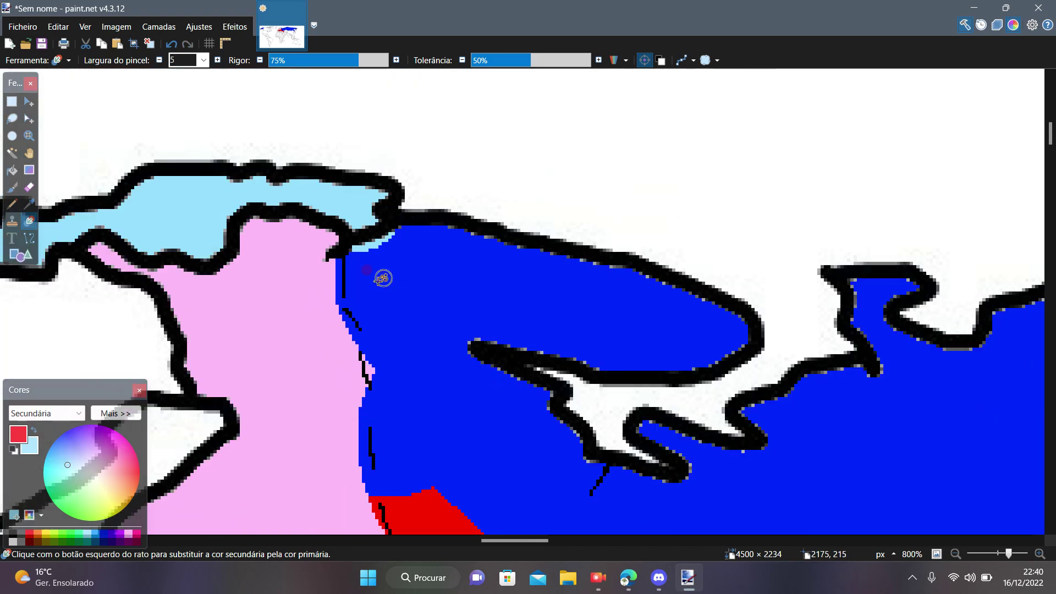
Recolor the red land around the small dashed circle and along the adjacent Baltic coast blue, using brush width 30.
{"action": "scroll", "coordinate": [454, 407], "scroll_direction": "up", "scroll_amount": 3}
{"action": "scroll", "coordinate": [401, 275], "scroll_direction": "down", "scroll_amount": 1}
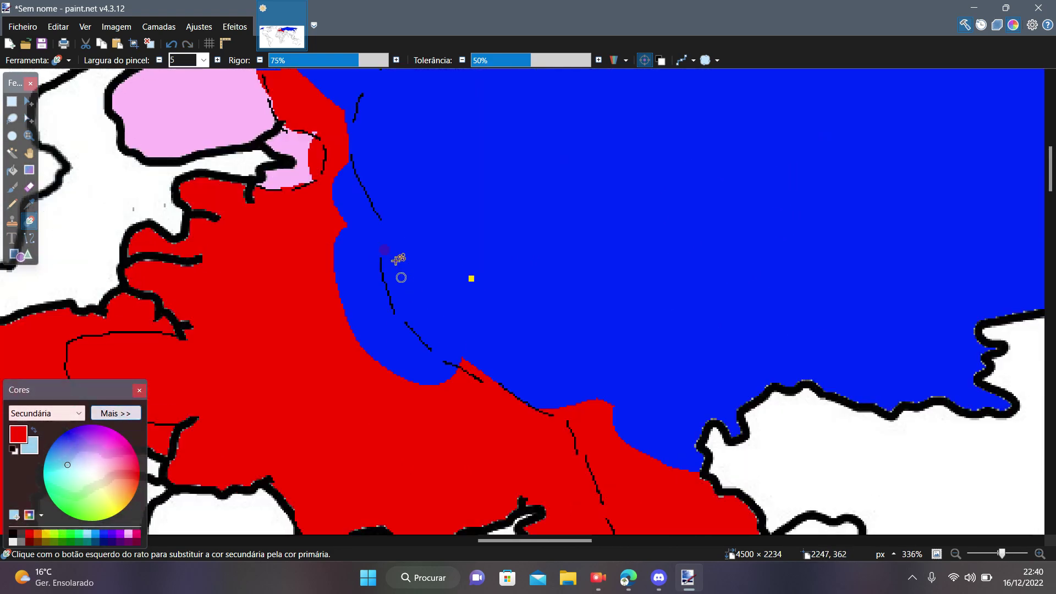
{"action": "scroll", "coordinate": [392, 248], "scroll_direction": "up", "scroll_amount": 1}
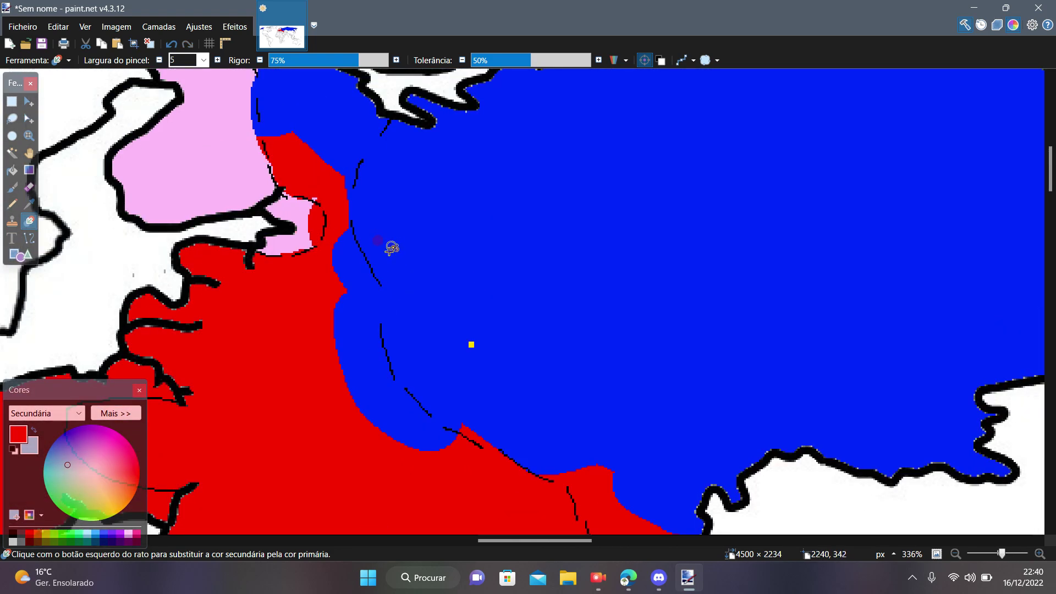
{"action": "right_click", "coordinate": [104, 535]}
{"action": "double_click", "coordinate": [183, 57]}
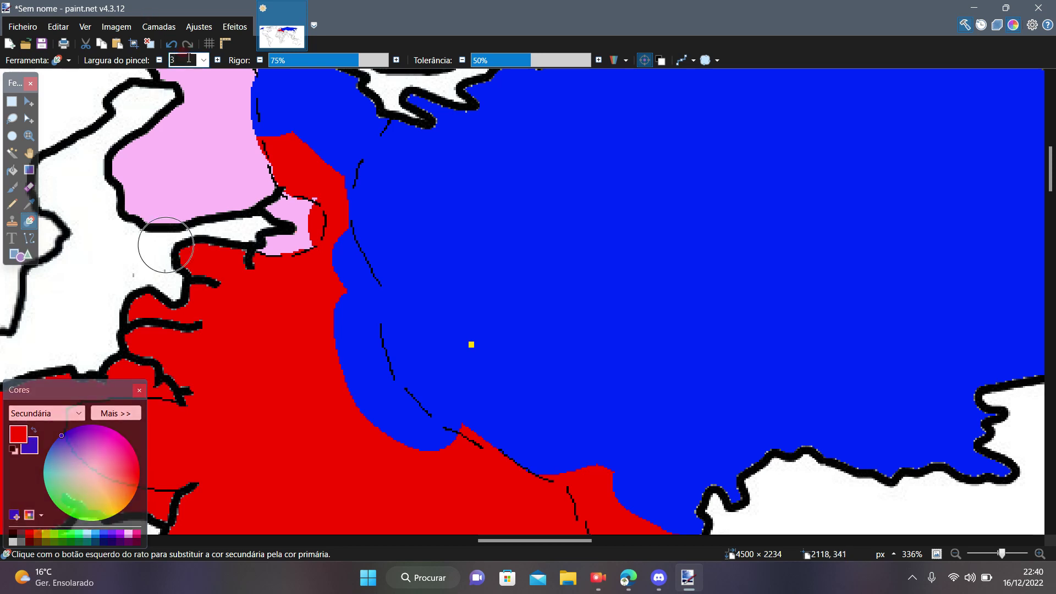
{"action": "scroll", "coordinate": [354, 90], "scroll_direction": "up", "scroll_amount": 2}
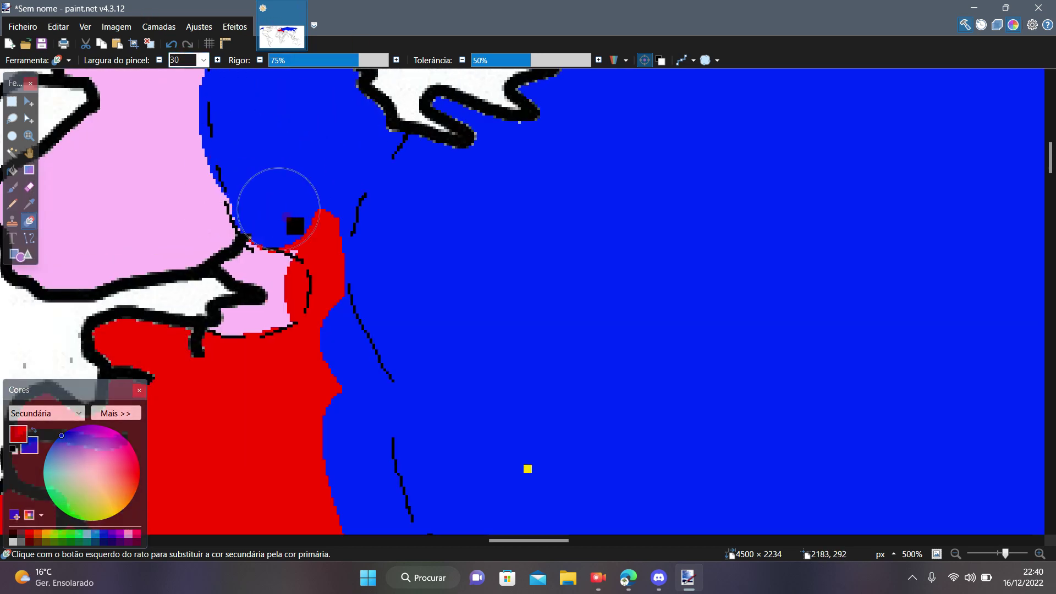
{"action": "mouse_move", "coordinate": [332, 283]}
{"action": "left_mouse_down"}
{"action": "mouse_move", "coordinate": [318, 342]}
{"action": "mouse_move", "coordinate": [200, 349]}
{"action": "left_mouse_up"}
{"action": "scroll", "coordinate": [201, 348], "scroll_direction": "down", "scroll_amount": 3}
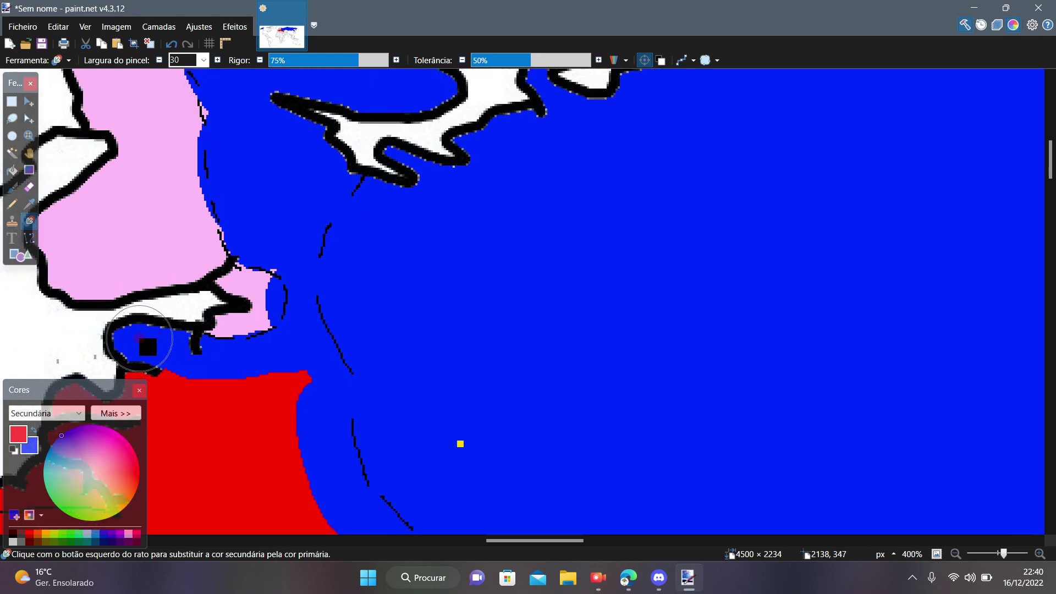
Widen the blue area west and south of the dashed front, recoloring the red down toward the Caspian Sea.
{"action": "scroll", "coordinate": [295, 427], "scroll_direction": "down", "scroll_amount": 5}
{"action": "scroll", "coordinate": [361, 441], "scroll_direction": "up", "scroll_amount": 3}
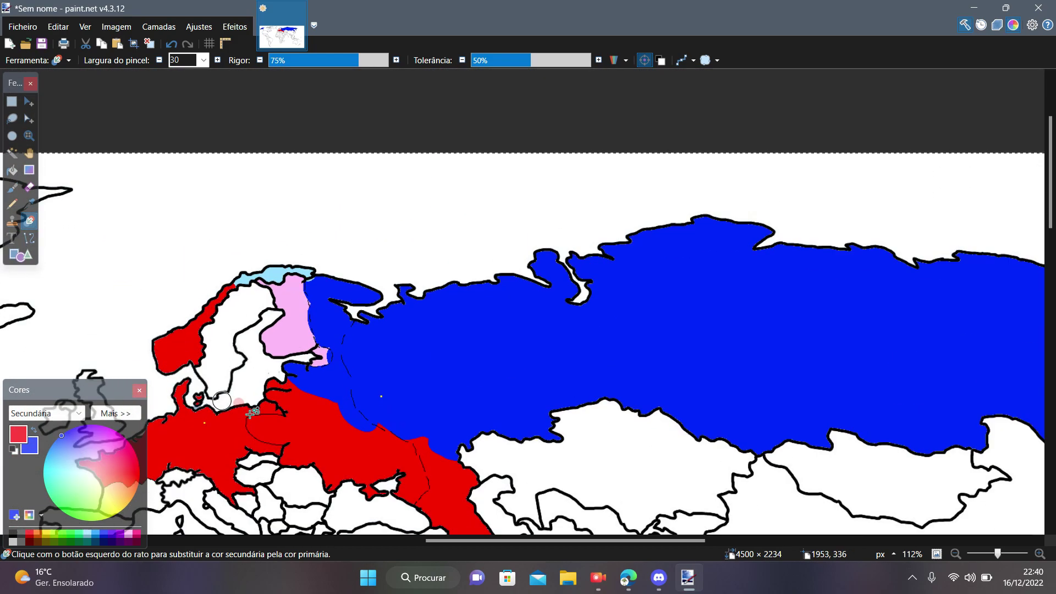
{"action": "scroll", "coordinate": [362, 441], "scroll_direction": "up", "scroll_amount": 2}
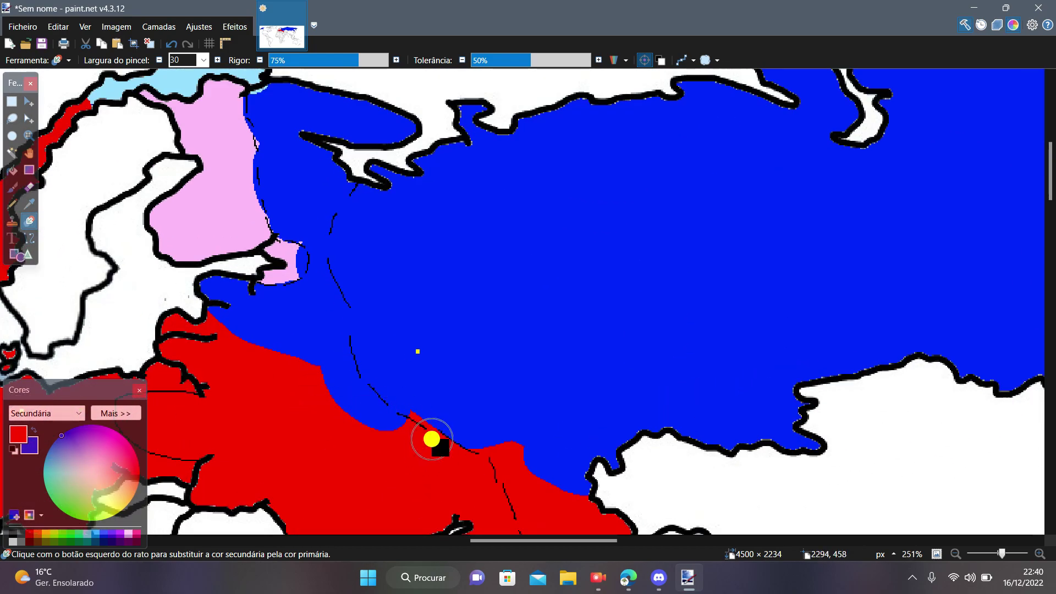
{"action": "scroll", "coordinate": [432, 438], "scroll_direction": "down", "scroll_amount": 4}
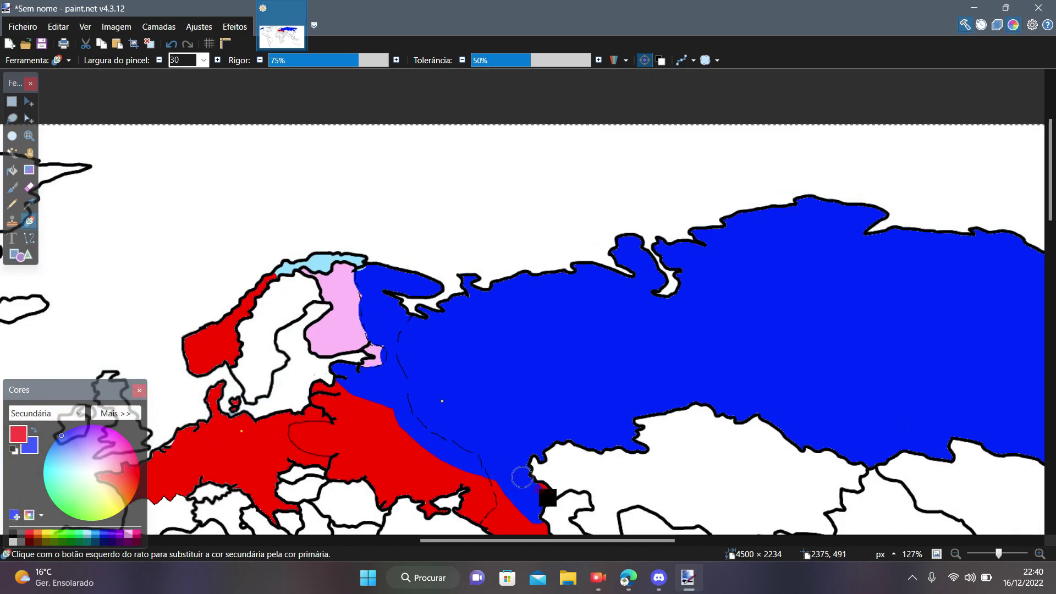
{"action": "scroll", "coordinate": [399, 264], "scroll_direction": "down", "scroll_amount": 3}
{"action": "scroll", "coordinate": [441, 360], "scroll_direction": "up", "scroll_amount": 4}
{"action": "scroll", "coordinate": [424, 220], "scroll_direction": "down", "scroll_amount": 3}
{"action": "scroll", "coordinate": [434, 484], "scroll_direction": "up", "scroll_amount": 4}
{"action": "scroll", "coordinate": [440, 335], "scroll_direction": "down", "scroll_amount": 2}
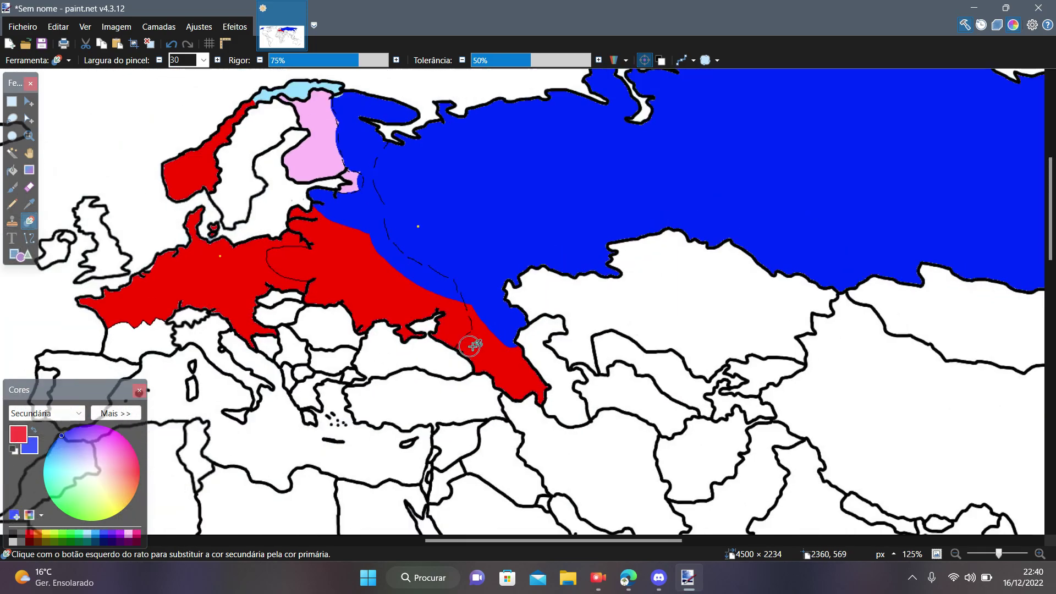
Recolor the red Caucasus land between the Black Sea and the Caspian Sea blue.
{"action": "scroll", "coordinate": [477, 355], "scroll_direction": "up", "scroll_amount": 5}
{"action": "mouse_move", "coordinate": [489, 319]}
{"action": "left_mouse_down"}
{"action": "mouse_move", "coordinate": [498, 279]}
{"action": "mouse_move", "coordinate": [456, 340]}
{"action": "left_mouse_up"}
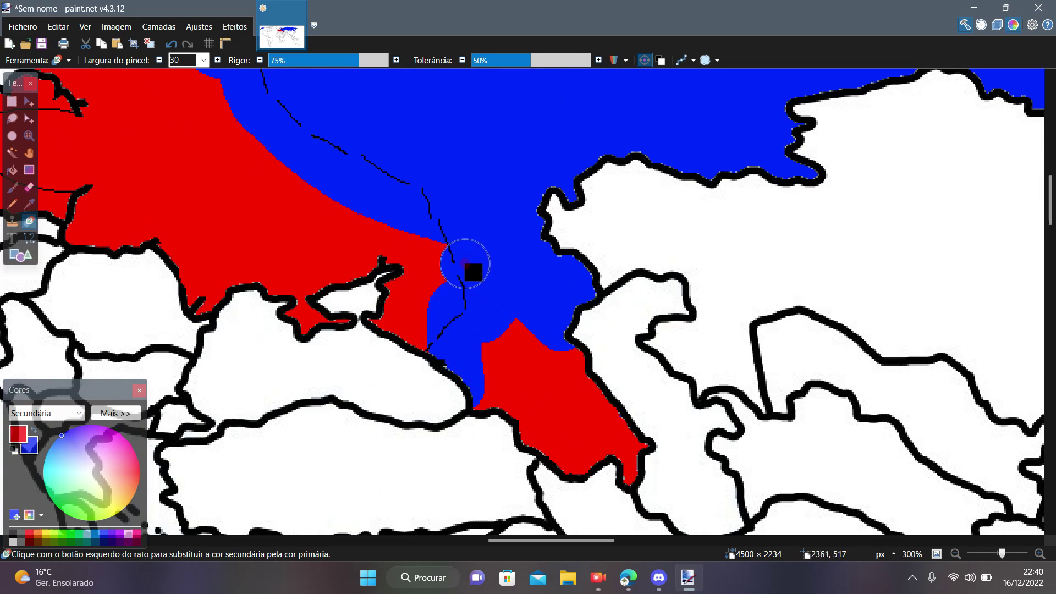
{"action": "mouse_move", "coordinate": [465, 264]}
{"action": "left_mouse_down"}
{"action": "mouse_move", "coordinate": [530, 401]}
{"action": "mouse_move", "coordinate": [426, 332]}
{"action": "left_mouse_up"}
{"action": "left_click_drag", "start_coordinate": [503, 454], "coordinate": [550, 354]}
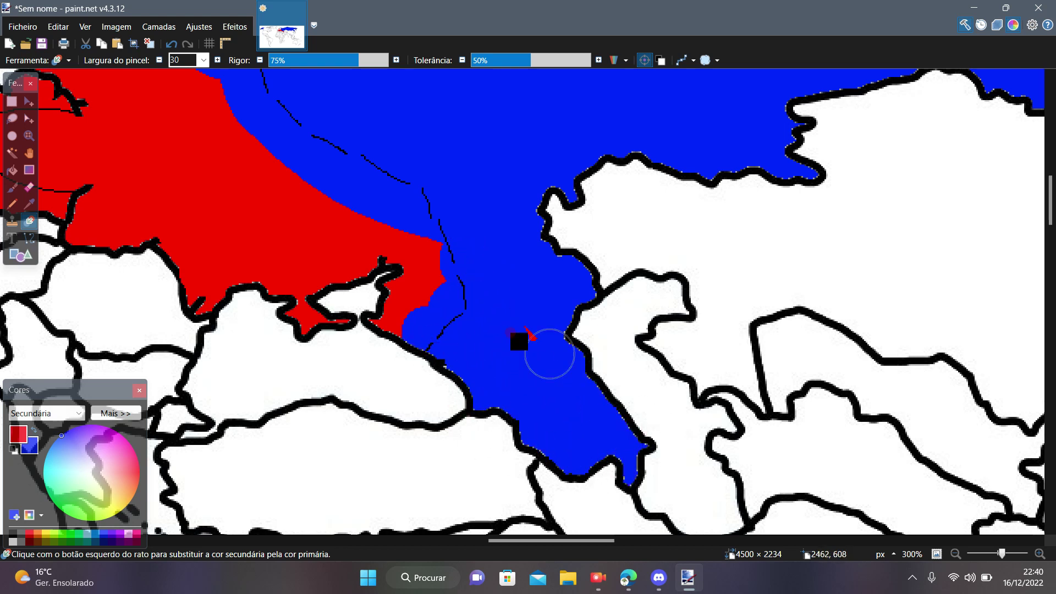
Recolor the red land north of the Black Sea blue, including Crimea and the coast west of it.
{"action": "mouse_move", "coordinate": [571, 408]}
{"action": "left_mouse_down"}
{"action": "mouse_move", "coordinate": [417, 212]}
{"action": "mouse_move", "coordinate": [365, 264]}
{"action": "left_mouse_up"}
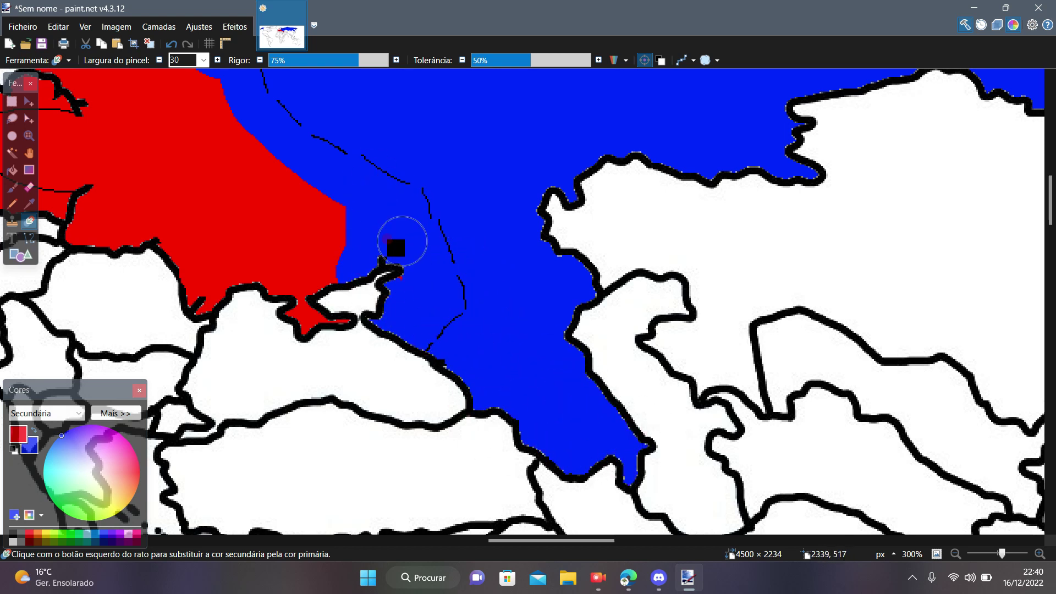
{"action": "mouse_move", "coordinate": [402, 241]}
{"action": "left_mouse_down"}
{"action": "mouse_move", "coordinate": [366, 208]}
{"action": "mouse_move", "coordinate": [238, 296]}
{"action": "left_mouse_up"}
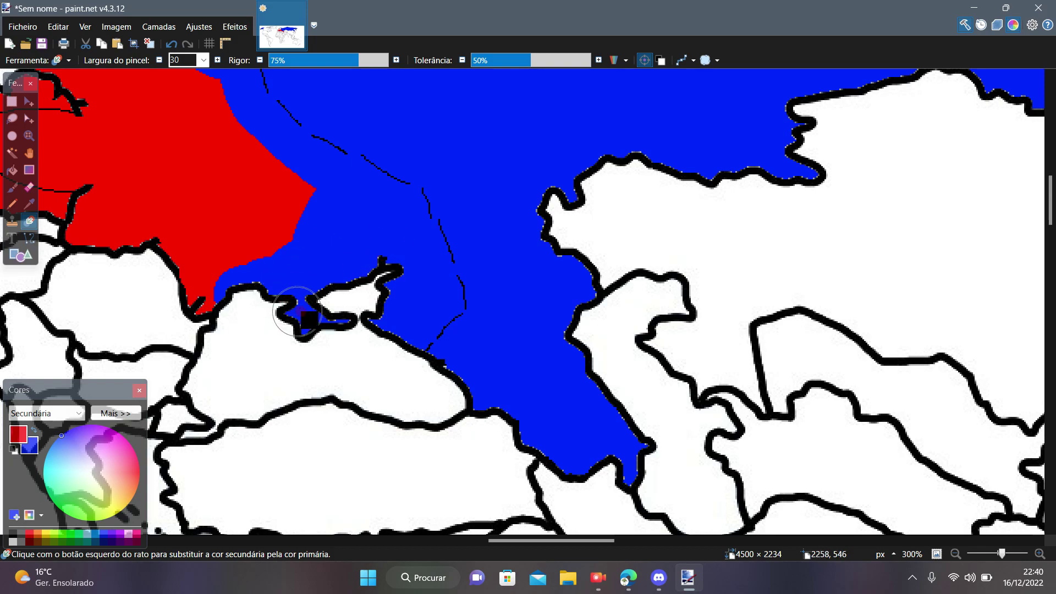
{"action": "mouse_move", "coordinate": [297, 312]}
{"action": "left_mouse_down"}
{"action": "mouse_move", "coordinate": [325, 198]}
{"action": "mouse_move", "coordinate": [252, 283]}
{"action": "left_mouse_up"}
{"action": "scroll", "coordinate": [252, 282], "scroll_direction": "down", "scroll_amount": 4}
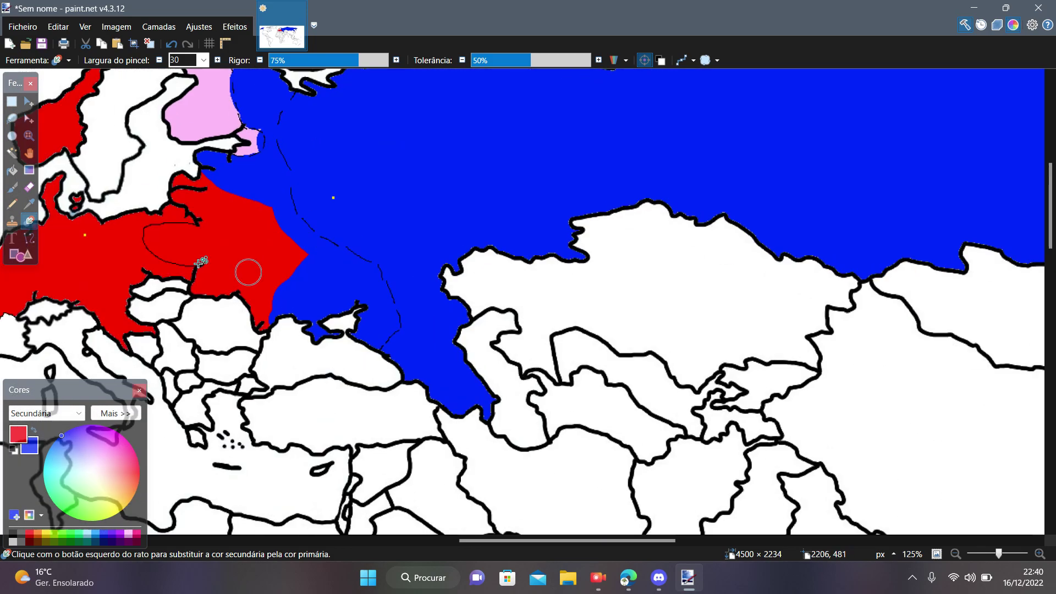
{"action": "scroll", "coordinate": [225, 199], "scroll_direction": "up", "scroll_amount": 7}
{"action": "mouse_move", "coordinate": [271, 186]}
{"action": "left_mouse_down"}
{"action": "mouse_move", "coordinate": [281, 281]}
{"action": "mouse_move", "coordinate": [239, 317]}
{"action": "left_mouse_up"}
{"action": "left_click", "coordinate": [171, 44]}
Fill pink Finland and the pink area inside the small dashed circle with blue.
{"action": "left_click", "coordinate": [13, 170]}
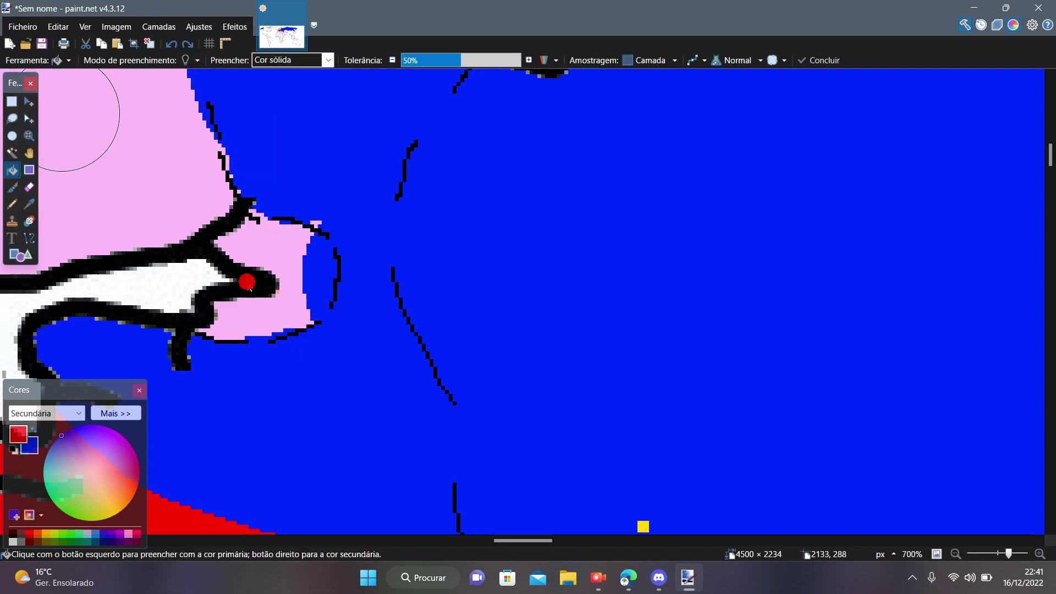
{"action": "scroll", "coordinate": [248, 259], "scroll_direction": "down", "scroll_amount": 5}
{"action": "right_click", "coordinate": [193, 197]}
{"action": "scroll", "coordinate": [259, 187], "scroll_direction": "up", "scroll_amount": 5}
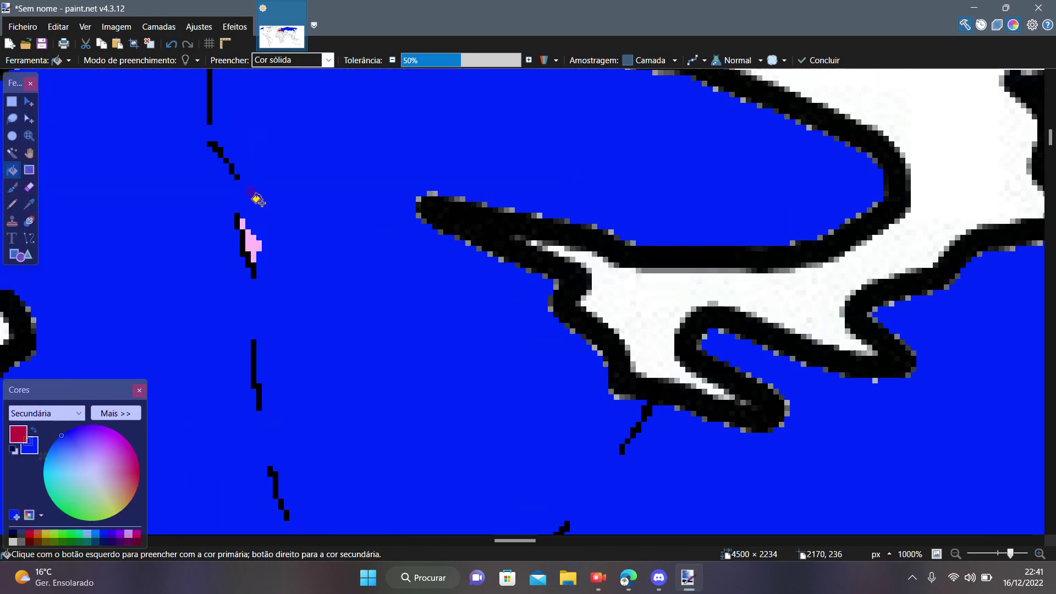
{"action": "scroll", "coordinate": [239, 223], "scroll_direction": "down", "scroll_amount": 4}
{"action": "scroll", "coordinate": [292, 206], "scroll_direction": "down", "scroll_amount": 6}
{"action": "scroll", "coordinate": [316, 325], "scroll_direction": "up", "scroll_amount": 4}
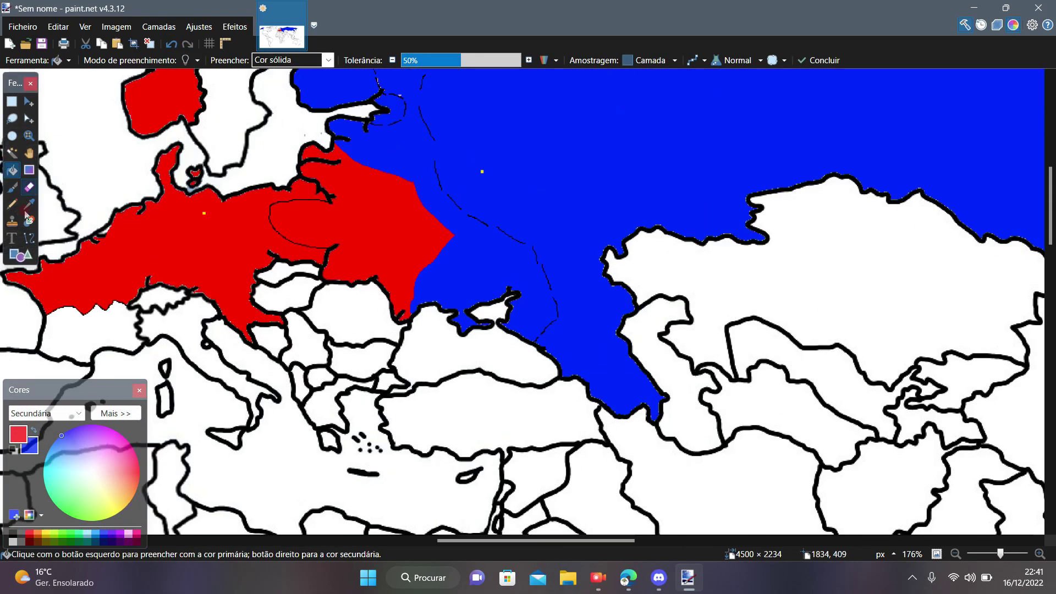
Recolor the eastern edge of the red territory blue, pushing the blue front west toward the thin curved line.
{"action": "left_click", "coordinate": [30, 221]}
{"action": "scroll", "coordinate": [462, 192], "scroll_direction": "up", "scroll_amount": 2}
{"action": "mouse_move", "coordinate": [381, 226]}
{"action": "left_mouse_down"}
{"action": "mouse_move", "coordinate": [422, 290]}
{"action": "mouse_move", "coordinate": [374, 286]}
{"action": "mouse_move", "coordinate": [358, 360]}
{"action": "mouse_move", "coordinate": [398, 201]}
{"action": "left_mouse_up"}
{"action": "left_click_drag", "start_coordinate": [394, 267], "coordinate": [296, 308]}
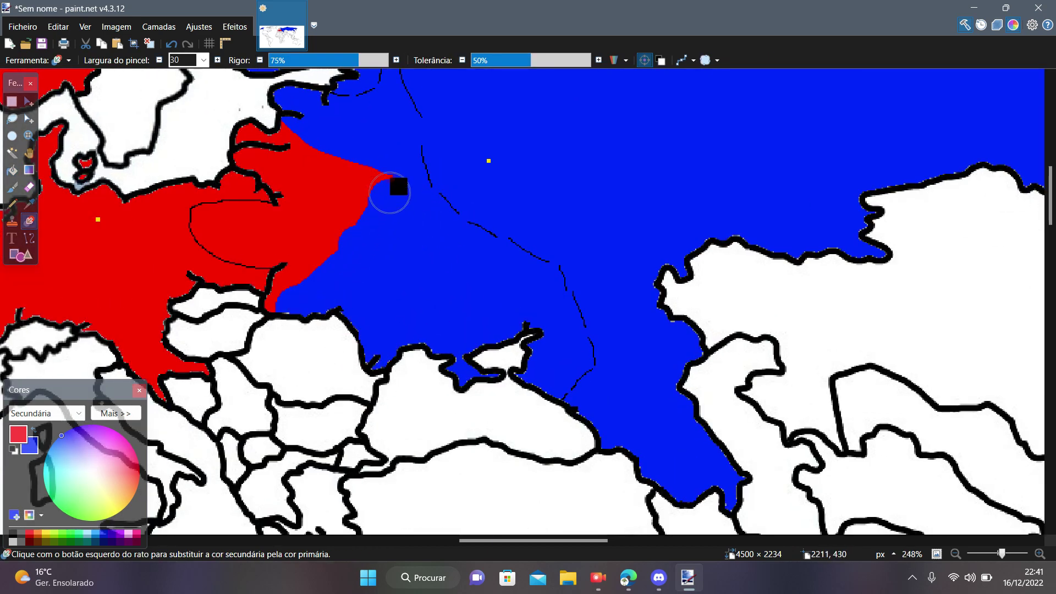
{"action": "left_click_drag", "start_coordinate": [390, 193], "coordinate": [308, 168]}
Fill the remaining red area east of the thin curved line, up to the Baltic coast, with blue.
{"action": "scroll", "coordinate": [185, 177], "scroll_direction": "up", "scroll_amount": 3}
{"action": "left_click", "coordinate": [12, 170]}
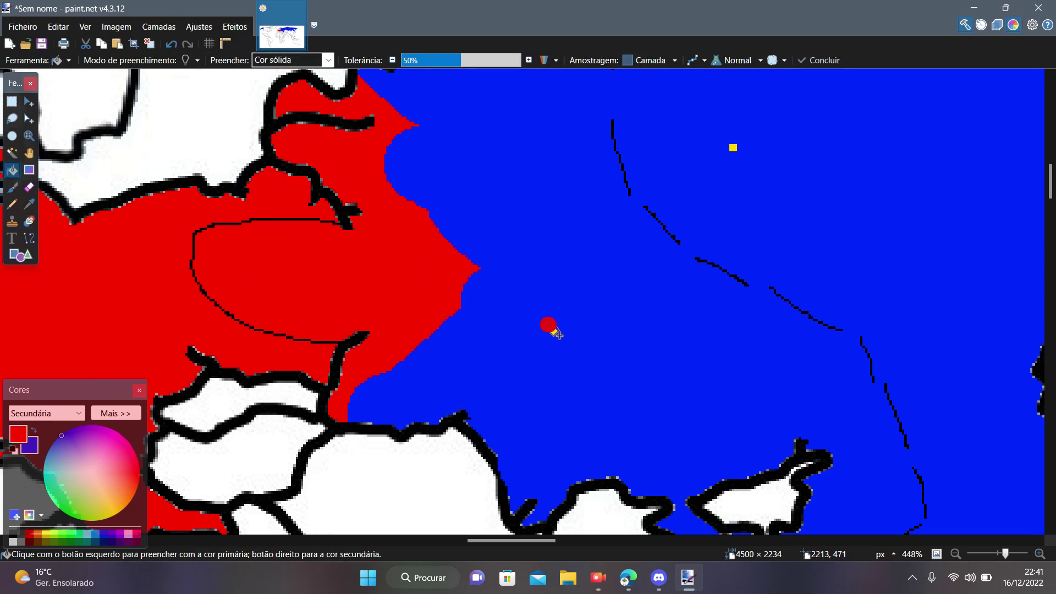
{"action": "right_click", "coordinate": [429, 295]}
{"action": "scroll", "coordinate": [448, 313], "scroll_direction": "down", "scroll_amount": 6}
{"action": "scroll", "coordinate": [448, 330], "scroll_direction": "up", "scroll_amount": 1}
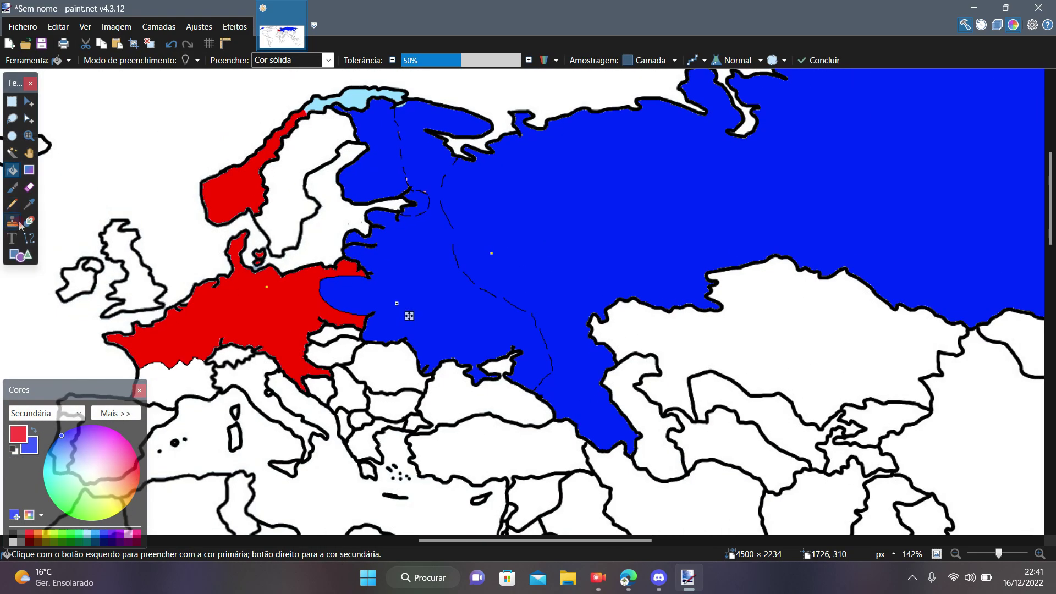
Recolor short light blue contested strips on the red land at the upper and lower sides of the western blue bulge.
{"action": "left_click", "coordinate": [28, 220]}
{"action": "scroll", "coordinate": [301, 287], "scroll_direction": "up", "scroll_amount": 5}
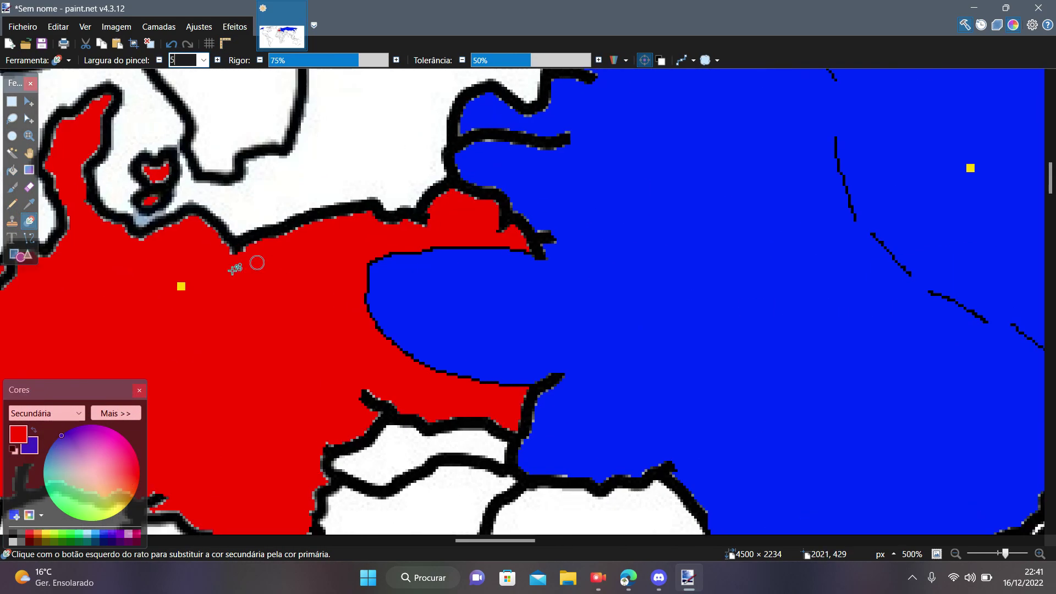
{"action": "scroll", "coordinate": [354, 226], "scroll_direction": "up", "scroll_amount": 4}
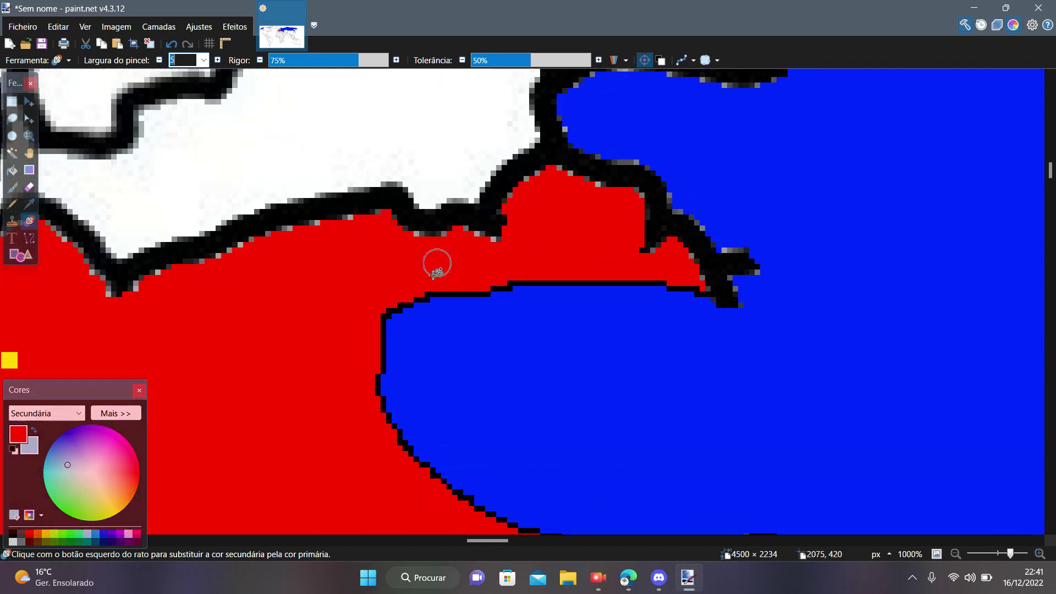
{"action": "left_click_drag", "start_coordinate": [387, 273], "coordinate": [372, 246]}
{"action": "scroll", "coordinate": [368, 237], "scroll_direction": "down", "scroll_amount": 8}
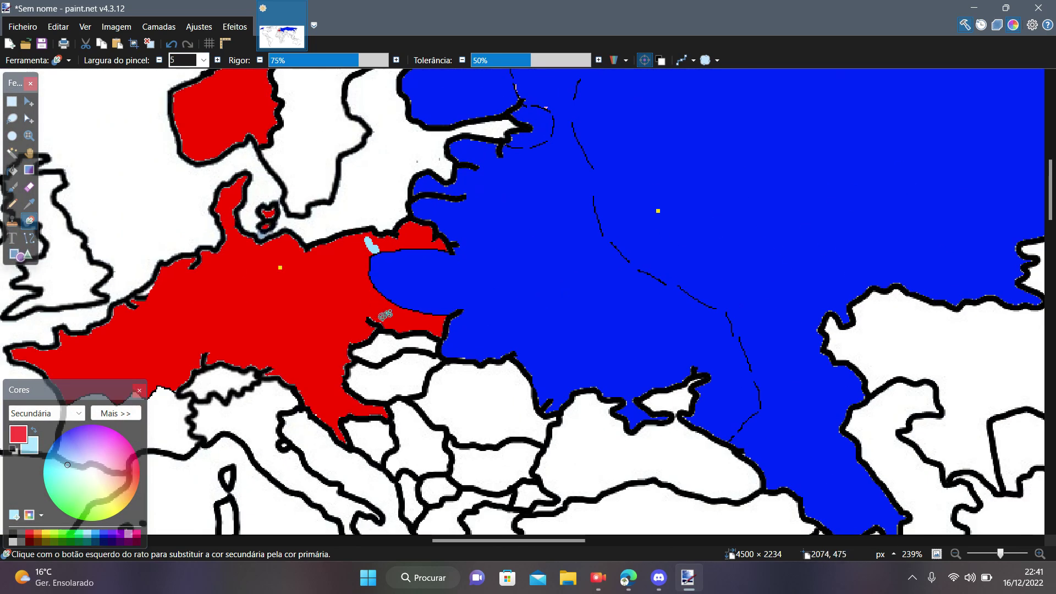
{"action": "scroll", "coordinate": [381, 316], "scroll_direction": "up", "scroll_amount": 4}
{"action": "left_click_drag", "start_coordinate": [378, 290], "coordinate": [380, 285]}
{"action": "scroll", "coordinate": [366, 304], "scroll_direction": "down", "scroll_amount": 5}
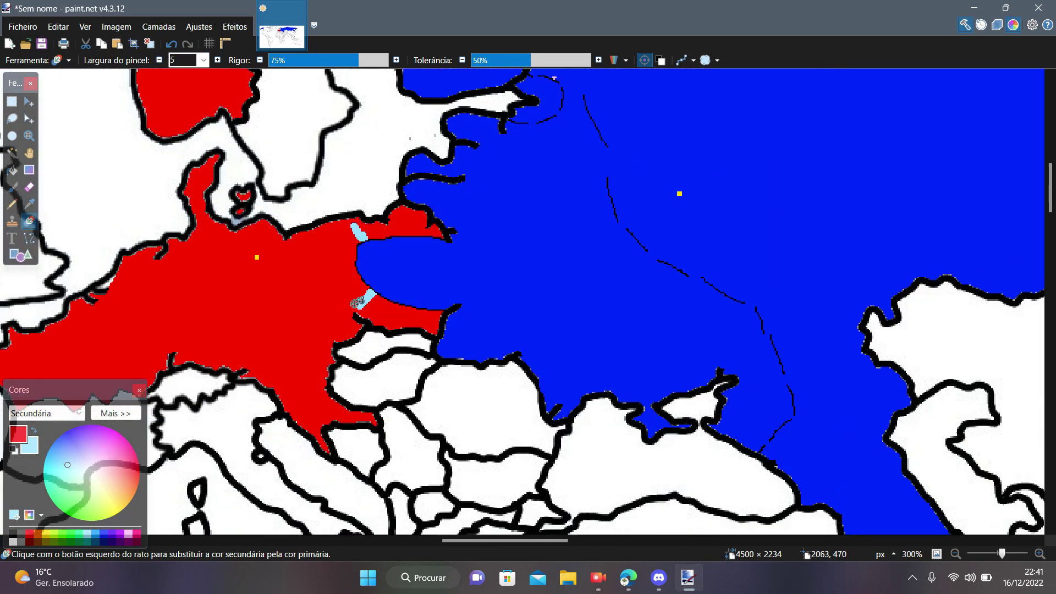
Recolor the light blue strips beside the western blue bulge red.
{"action": "scroll", "coordinate": [344, 275], "scroll_direction": "up", "scroll_amount": 8}
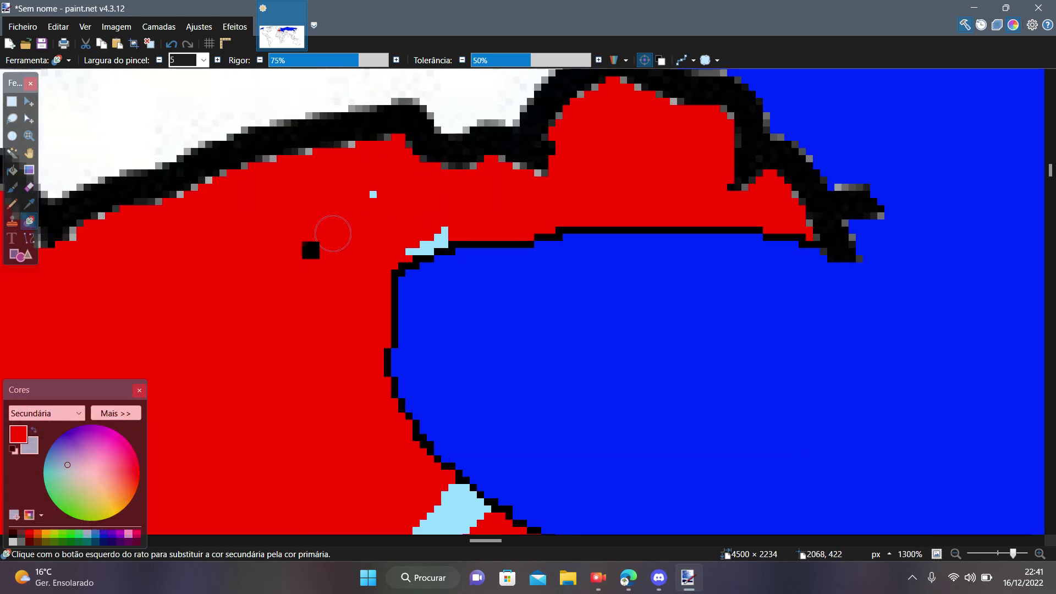
{"action": "scroll", "coordinate": [440, 236], "scroll_direction": "down", "scroll_amount": 3}
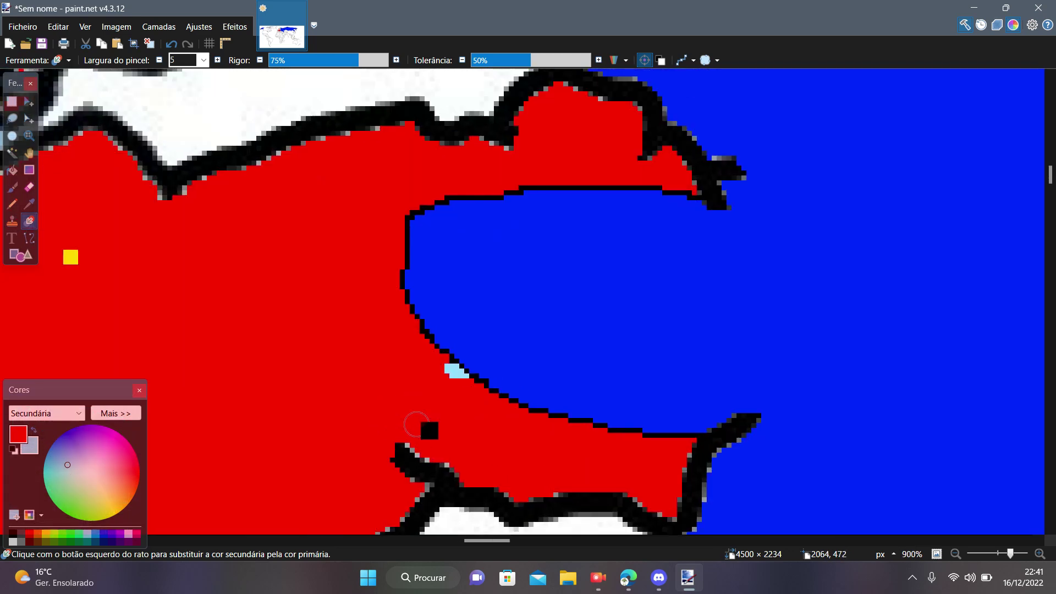
{"action": "scroll", "coordinate": [462, 360], "scroll_direction": "down", "scroll_amount": 6}
Close off the western blue bulge's eastern opening with a red stroke and fill the bulge with red.
{"action": "left_click", "coordinate": [43, 466]}
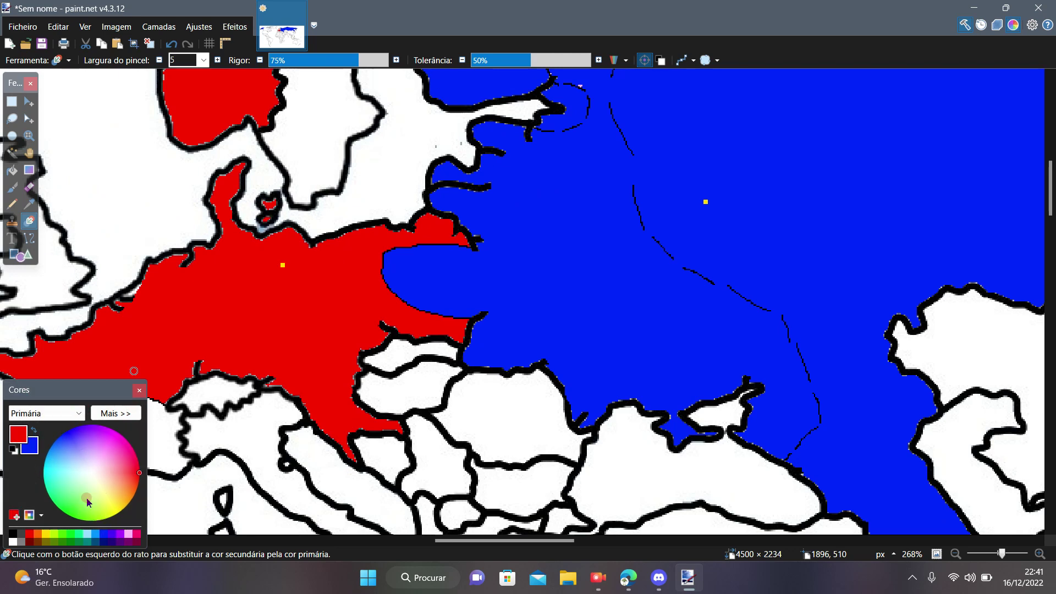
{"action": "scroll", "coordinate": [540, 271], "scroll_direction": "up", "scroll_amount": 5}
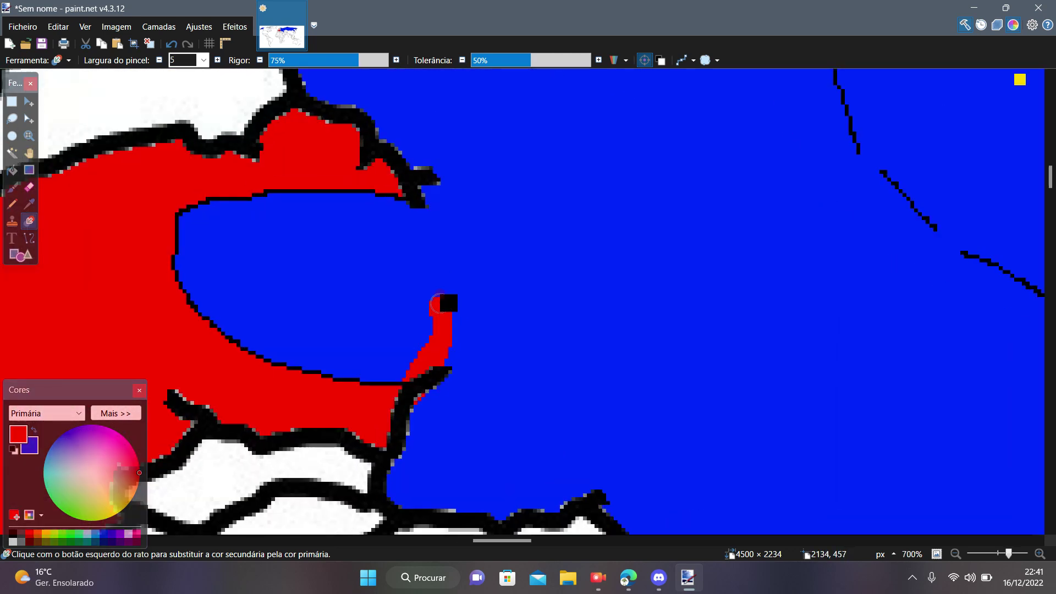
{"action": "left_click", "coordinate": [12, 170]}
{"action": "left_click", "coordinate": [334, 302]}
{"action": "scroll", "coordinate": [325, 278], "scroll_direction": "down", "scroll_amount": 5}
Set the recolor brush width to 100 and recolor the blue land red from the Baltic and Black Sea coasts east to the dashed front line.
{"action": "scroll", "coordinate": [326, 278], "scroll_direction": "up", "scroll_amount": 3}
{"action": "key", "text": "r"}
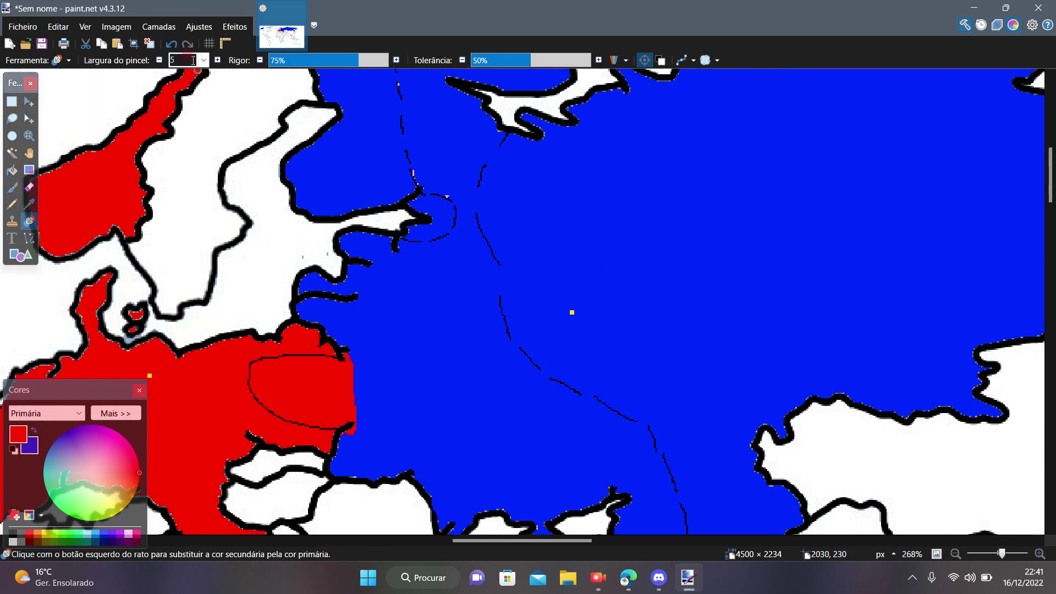
{"action": "scroll", "coordinate": [512, 393], "scroll_direction": "down", "scroll_amount": 2}
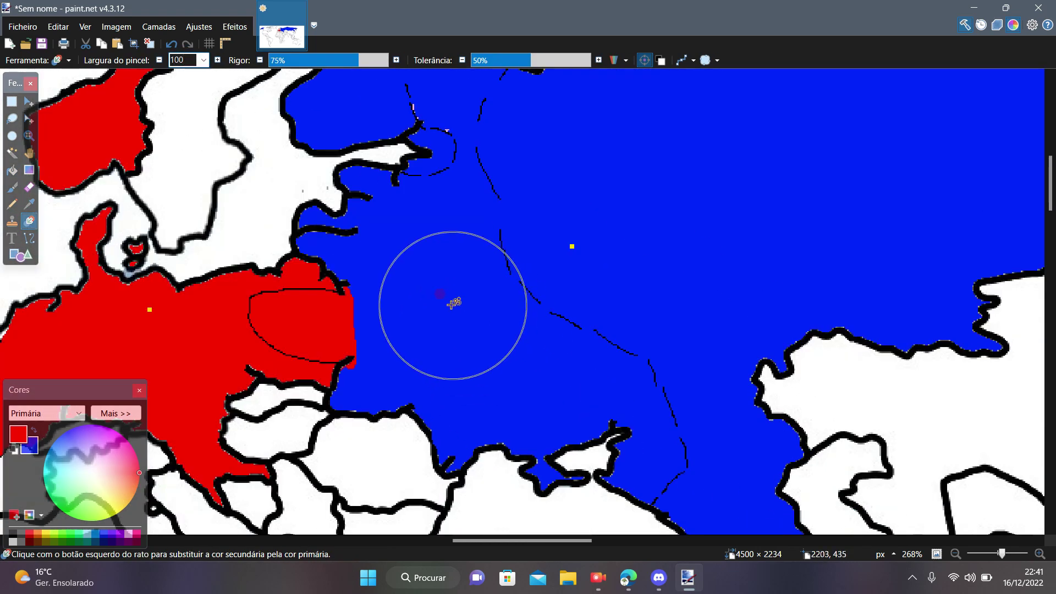
{"action": "scroll", "coordinate": [353, 340], "scroll_direction": "down", "scroll_amount": 5}
{"action": "mouse_move", "coordinate": [452, 301]}
{"action": "left_mouse_down"}
{"action": "mouse_move", "coordinate": [354, 340]}
{"action": "mouse_move", "coordinate": [439, 377]}
{"action": "mouse_move", "coordinate": [368, 309]}
{"action": "mouse_move", "coordinate": [482, 414]}
{"action": "mouse_move", "coordinate": [449, 360]}
{"action": "mouse_move", "coordinate": [347, 306]}
{"action": "mouse_move", "coordinate": [242, 213]}
{"action": "mouse_move", "coordinate": [260, 230]}
{"action": "mouse_move", "coordinate": [312, 225]}
{"action": "left_mouse_up"}
{"action": "scroll", "coordinate": [437, 366], "scroll_direction": "up", "scroll_amount": 4}
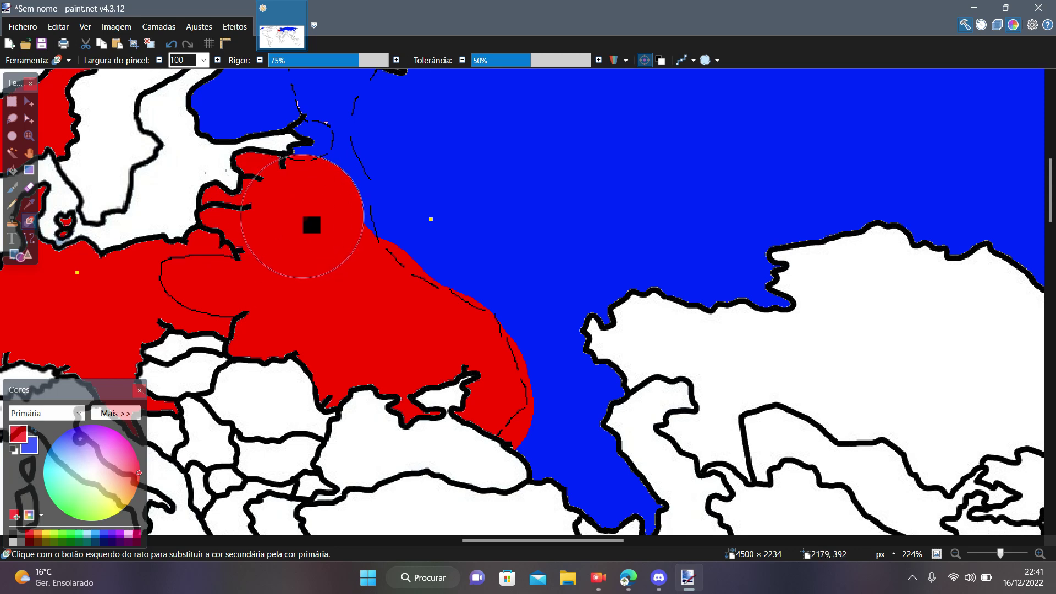
{"action": "scroll", "coordinate": [324, 229], "scroll_direction": "up", "scroll_amount": 4}
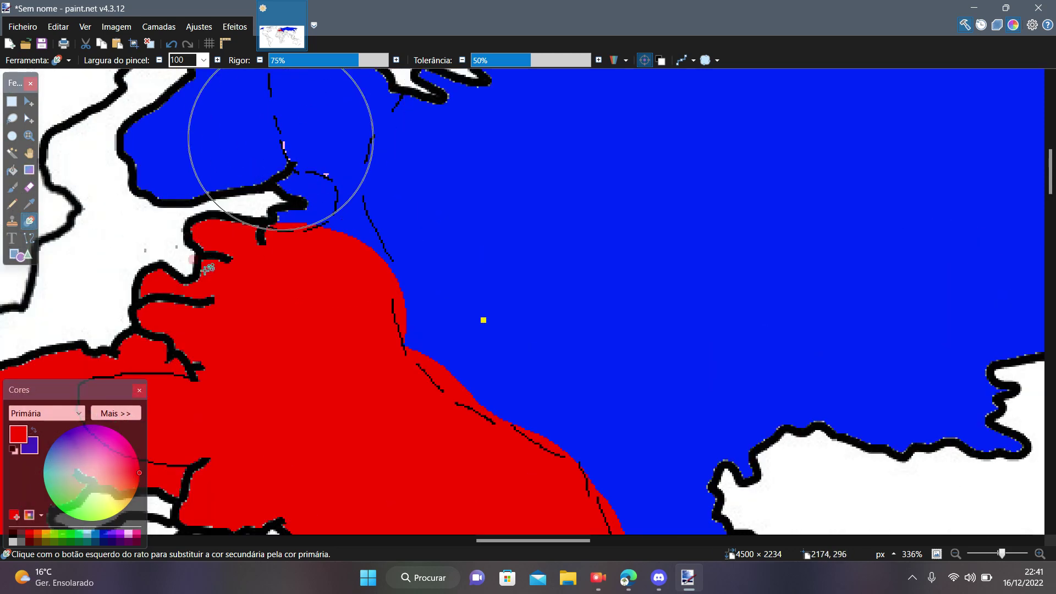
Set the primary color to light pink and the recolor brush width to 30.
{"action": "left_click", "coordinate": [128, 536]}
{"action": "scroll", "coordinate": [220, 264], "scroll_direction": "up", "scroll_amount": 2}
{"action": "left_click", "coordinate": [190, 60]}
{"action": "key", "text": "BackSpace"}
{"action": "key", "text": "BackSpace"}
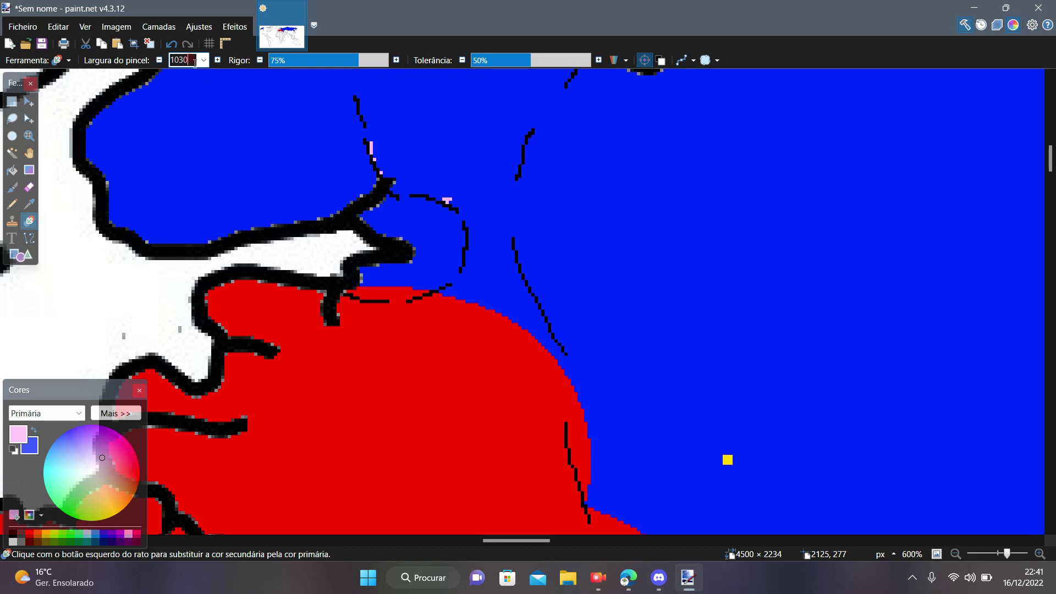
{"action": "scroll", "coordinate": [353, 201], "scroll_direction": "up", "scroll_amount": 3}
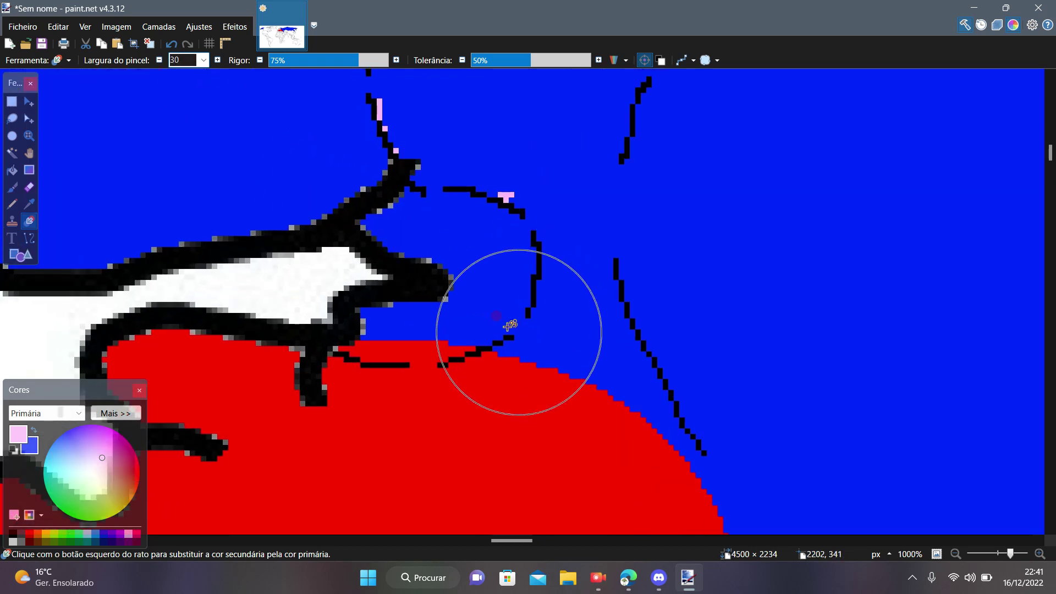
Try recoloring Finland, the Kola Peninsula and the White Sea coast pink, and undo it.
{"action": "scroll", "coordinate": [424, 325], "scroll_direction": "down", "scroll_amount": 7}
{"action": "mouse_move", "coordinate": [519, 332]}
{"action": "left_mouse_down"}
{"action": "mouse_move", "coordinate": [415, 325]}
{"action": "mouse_move", "coordinate": [419, 272]}
{"action": "mouse_move", "coordinate": [405, 231]}
{"action": "mouse_move", "coordinate": [369, 224]}
{"action": "mouse_move", "coordinate": [301, 127]}
{"action": "mouse_move", "coordinate": [360, 143]}
{"action": "left_mouse_up"}
{"action": "scroll", "coordinate": [462, 144], "scroll_direction": "up", "scroll_amount": 2}
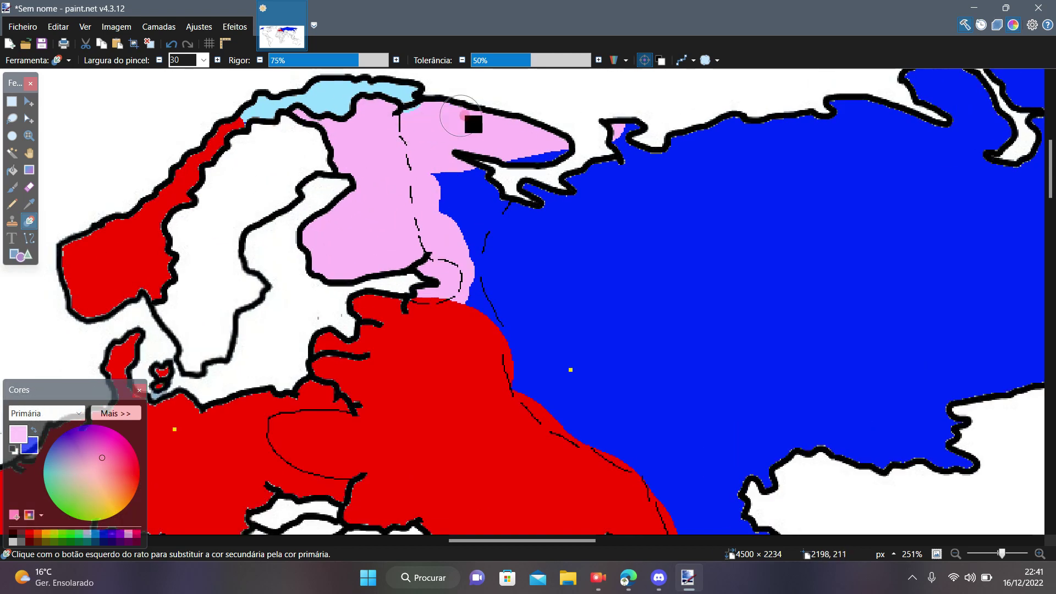
{"action": "mouse_move", "coordinate": [509, 166]}
{"action": "left_mouse_down"}
{"action": "mouse_move", "coordinate": [672, 158]}
{"action": "mouse_move", "coordinate": [583, 154]}
{"action": "left_mouse_up"}
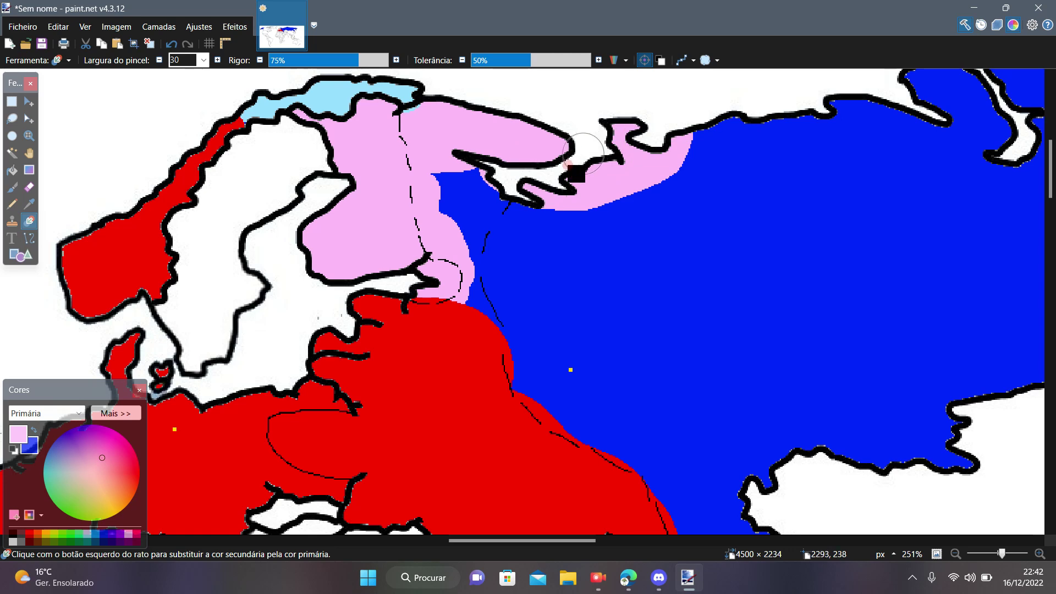
{"action": "scroll", "coordinate": [490, 221], "scroll_direction": "up", "scroll_amount": 1}
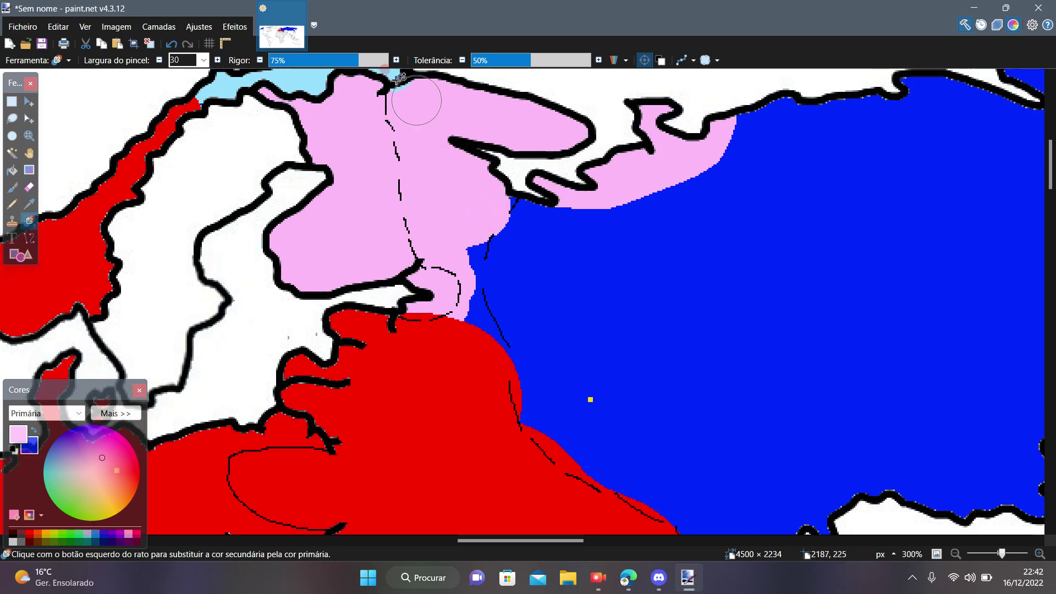
{"action": "left_click", "coordinate": [171, 45]}
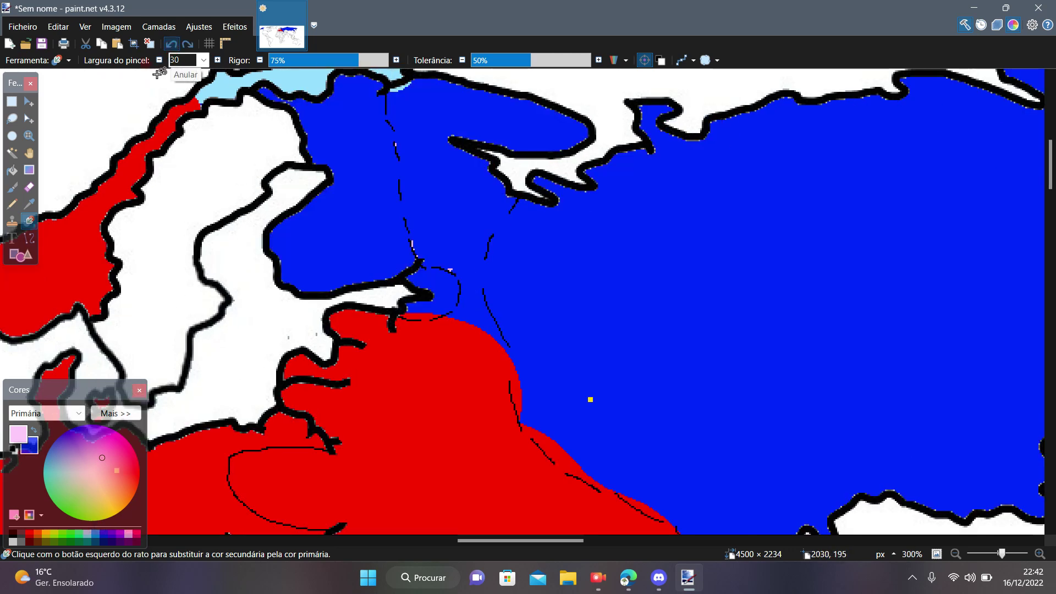
Recolor Finland pink up to its dashed eastern border, including the area inside the small dashed circle.
{"action": "scroll", "coordinate": [385, 242], "scroll_direction": "up", "scroll_amount": 2}
{"action": "scroll", "coordinate": [389, 249], "scroll_direction": "down", "scroll_amount": 2}
{"action": "mouse_move", "coordinate": [393, 253]}
{"action": "left_mouse_down"}
{"action": "mouse_move", "coordinate": [436, 301]}
{"action": "mouse_move", "coordinate": [354, 229]}
{"action": "mouse_move", "coordinate": [268, 191]}
{"action": "left_mouse_up"}
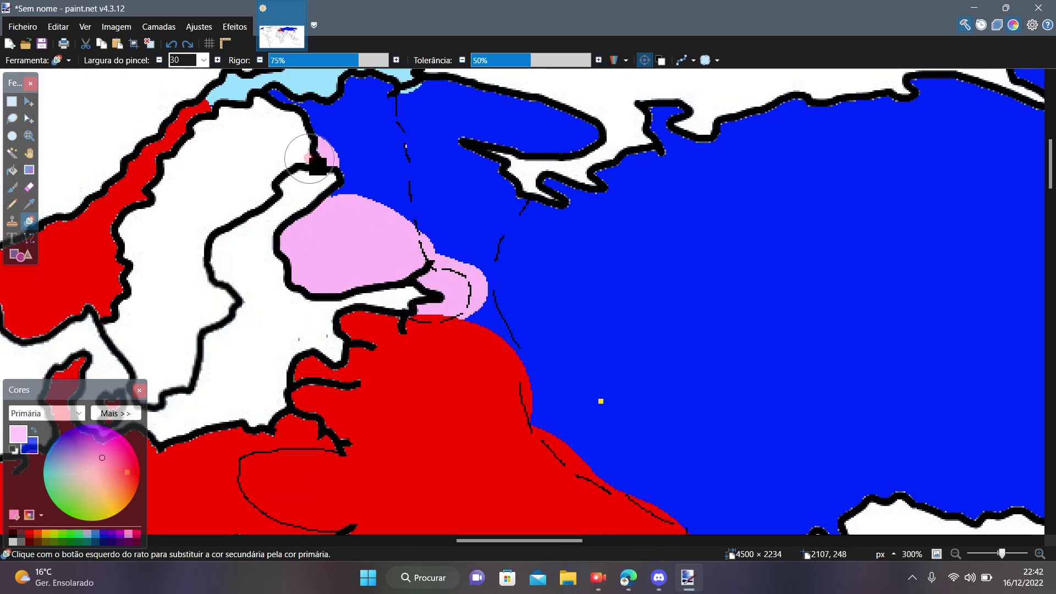
{"action": "mouse_move", "coordinate": [309, 159]}
{"action": "left_mouse_down"}
{"action": "mouse_move", "coordinate": [311, 88]}
{"action": "mouse_move", "coordinate": [370, 214]}
{"action": "mouse_move", "coordinate": [377, 153]}
{"action": "left_mouse_up"}
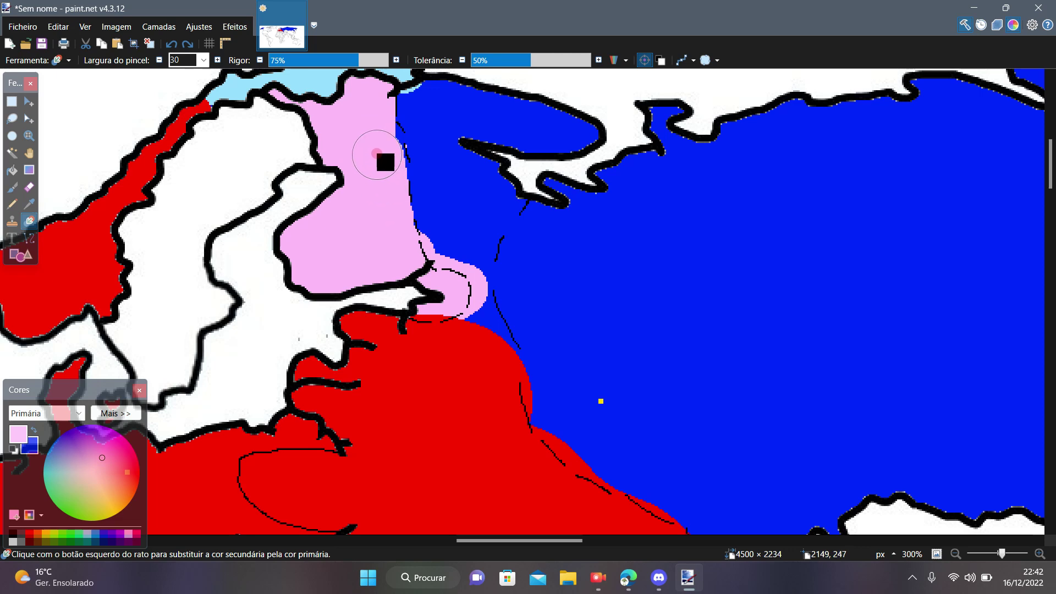
Recolor the land east of Finland red, from the small dashed circle up through the Kola Peninsula to the White Sea.
{"action": "left_click", "coordinate": [30, 533]}
{"action": "scroll", "coordinate": [462, 285], "scroll_direction": "up", "scroll_amount": 3}
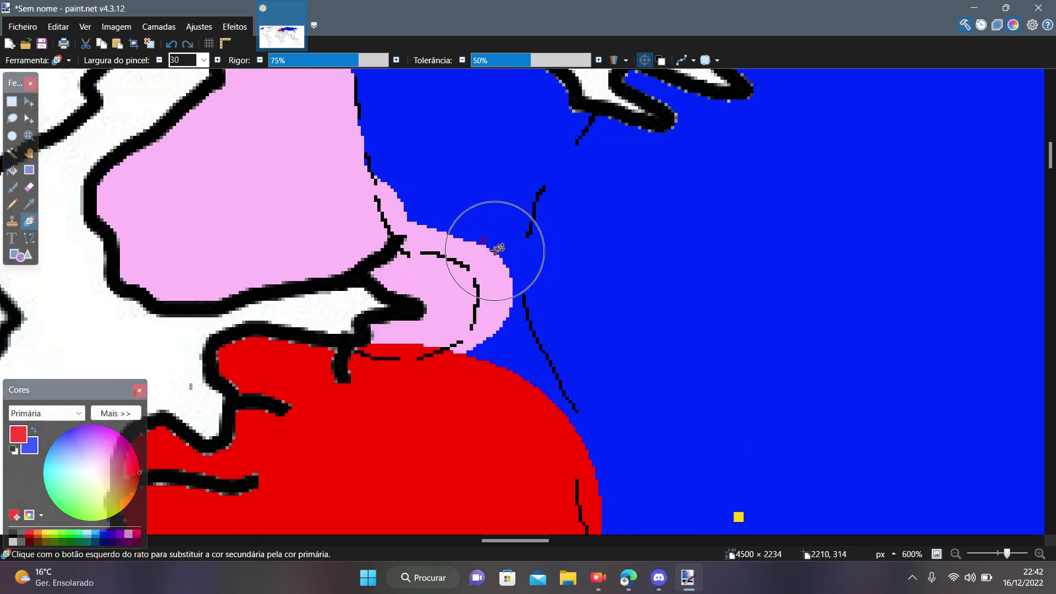
{"action": "left_click_drag", "start_coordinate": [495, 251], "coordinate": [504, 220]}
{"action": "left_click_drag", "start_coordinate": [455, 191], "coordinate": [451, 208]}
{"action": "scroll", "coordinate": [434, 175], "scroll_direction": "down", "scroll_amount": 2}
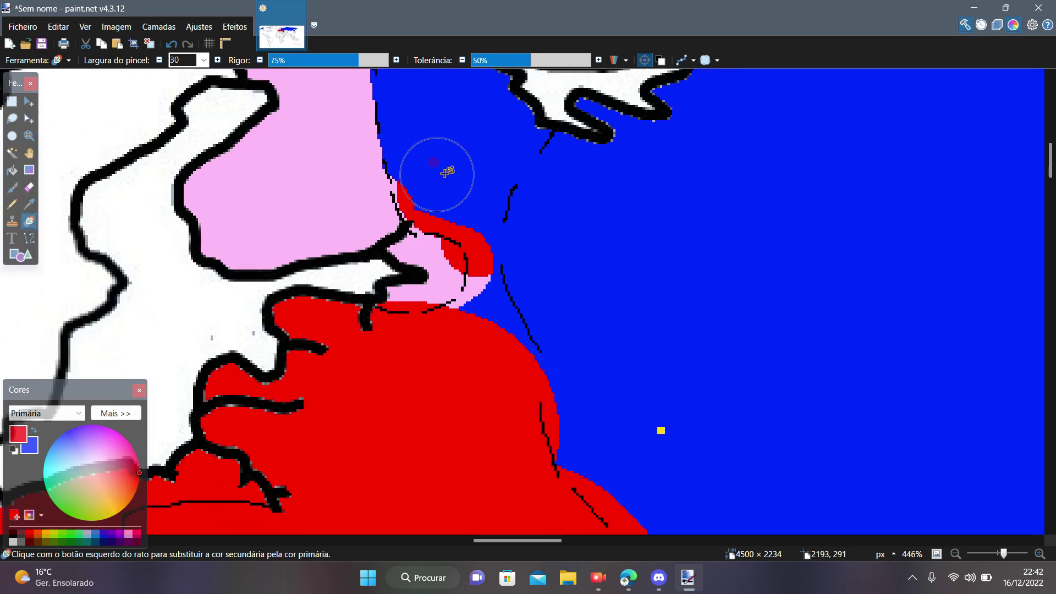
{"action": "scroll", "coordinate": [451, 206], "scroll_direction": "up", "scroll_amount": 1}
{"action": "scroll", "coordinate": [412, 129], "scroll_direction": "down", "scroll_amount": 1}
{"action": "left_click_drag", "start_coordinate": [411, 128], "coordinate": [410, 212]}
{"action": "scroll", "coordinate": [406, 106], "scroll_direction": "down", "scroll_amount": 1}
{"action": "mouse_move", "coordinate": [411, 123]}
{"action": "left_mouse_down"}
{"action": "mouse_move", "coordinate": [451, 100]}
{"action": "mouse_move", "coordinate": [388, 97]}
{"action": "mouse_move", "coordinate": [544, 99]}
{"action": "left_mouse_up"}
{"action": "scroll", "coordinate": [388, 96], "scroll_direction": "up", "scroll_amount": 2}
{"action": "left_click_drag", "start_coordinate": [461, 130], "coordinate": [473, 147]}
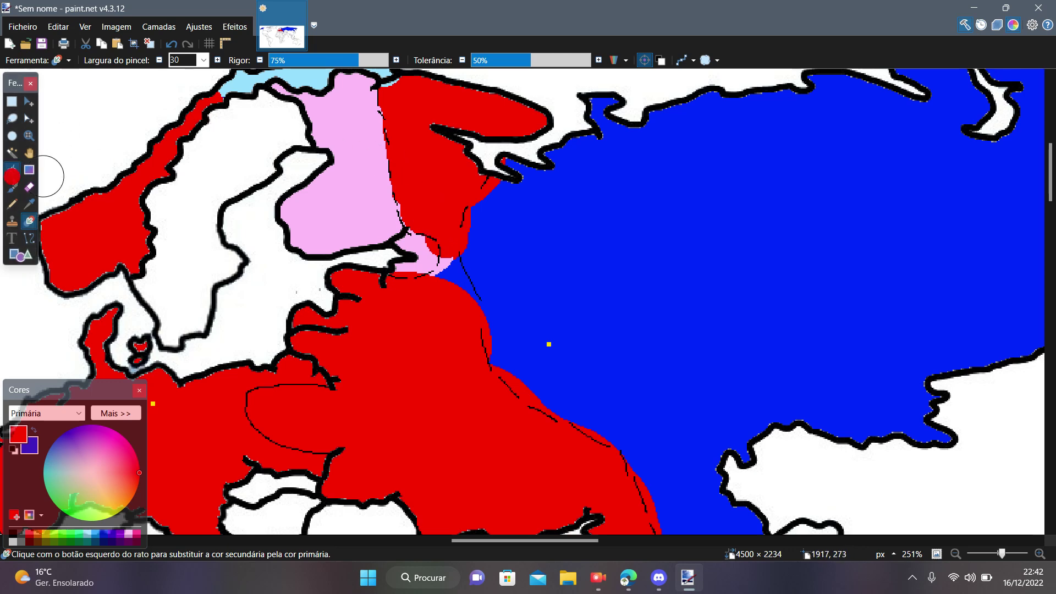
Fill light blue northern Norway and the remaining blue Russian territory with red.
{"action": "left_click", "coordinate": [12, 171]}
{"action": "scroll", "coordinate": [330, 125], "scroll_direction": "up", "scroll_amount": 1}
{"action": "left_click", "coordinate": [312, 128]}
{"action": "scroll", "coordinate": [377, 177], "scroll_direction": "down", "scroll_amount": 2}
{"action": "scroll", "coordinate": [390, 278], "scroll_direction": "up", "scroll_amount": 3}
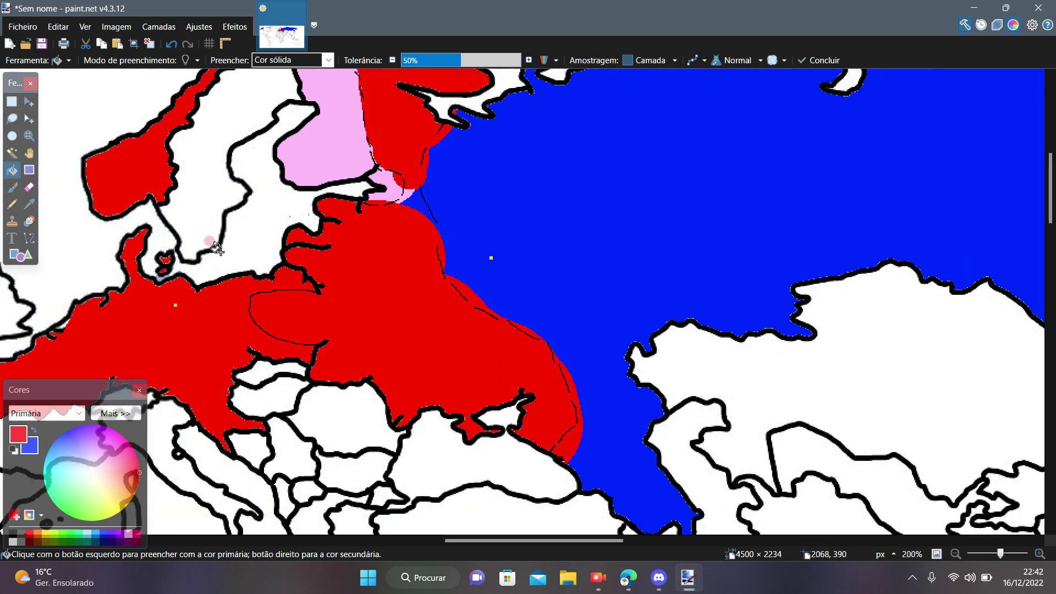
{"action": "left_click", "coordinate": [11, 187]}
{"action": "left_click", "coordinate": [12, 170]}
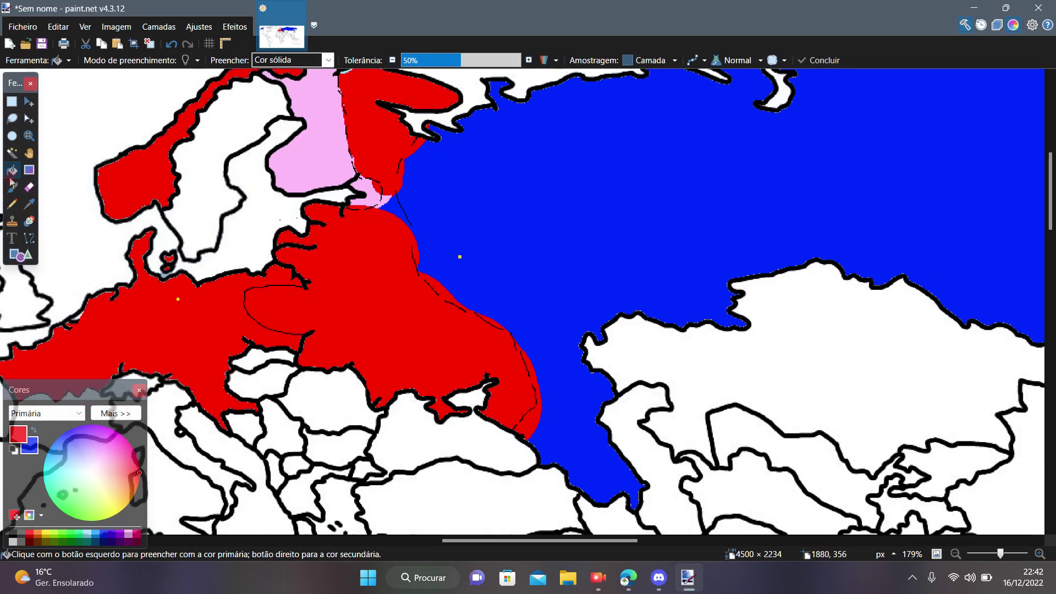
{"action": "left_click", "coordinate": [597, 227]}
{"action": "scroll", "coordinate": [602, 233], "scroll_direction": "up", "scroll_amount": 1}
{"action": "scroll", "coordinate": [319, 294], "scroll_direction": "up", "scroll_amount": 3}
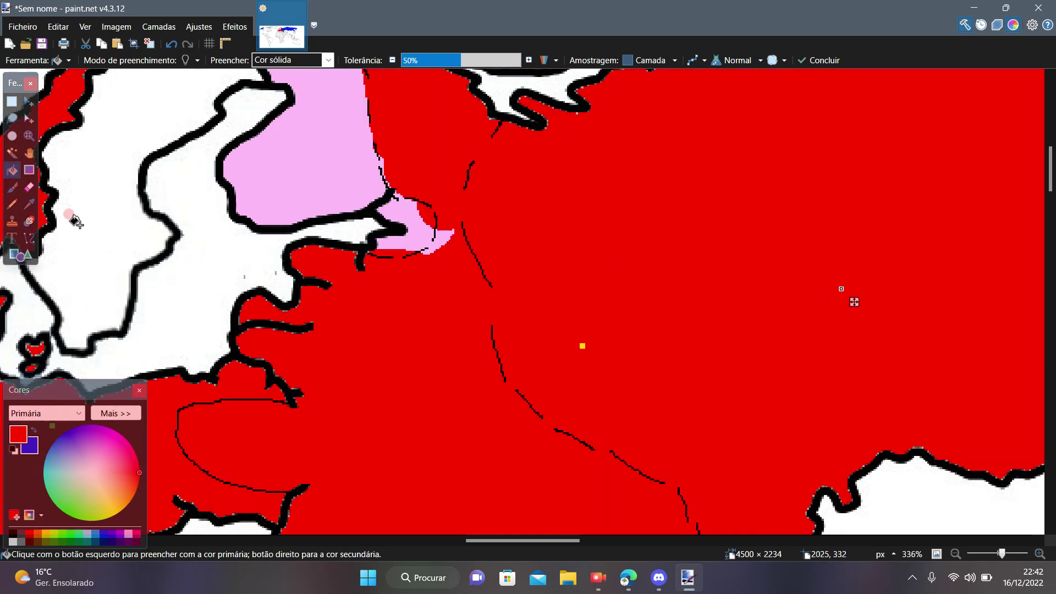
Set the secondary color to black and join the northern front line dashes with a pencil line running south from the White Sea coast.
{"action": "left_click", "coordinate": [29, 221]}
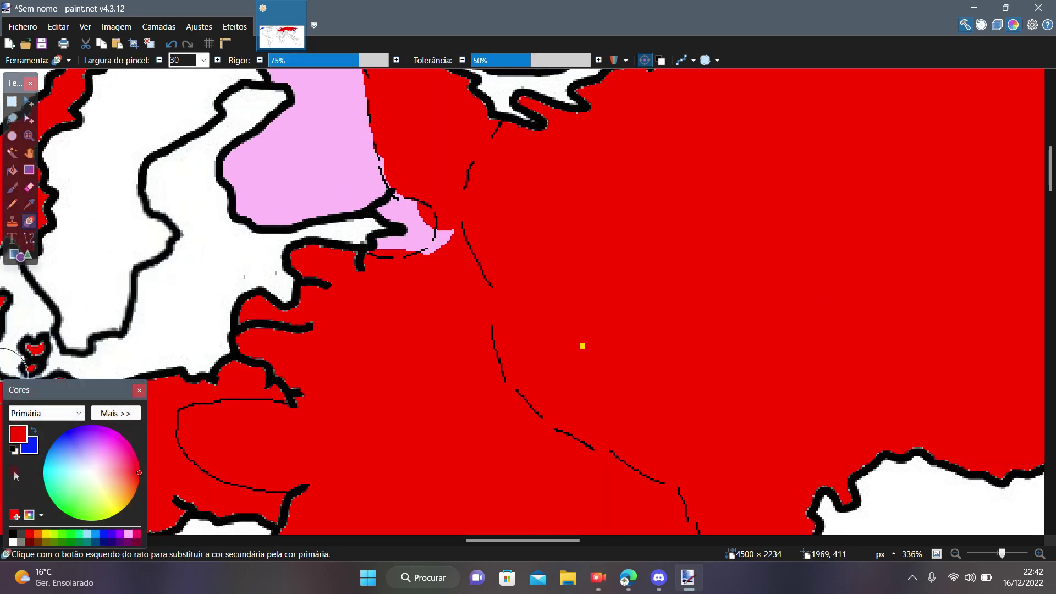
{"action": "scroll", "coordinate": [385, 374], "scroll_direction": "down", "scroll_amount": 2}
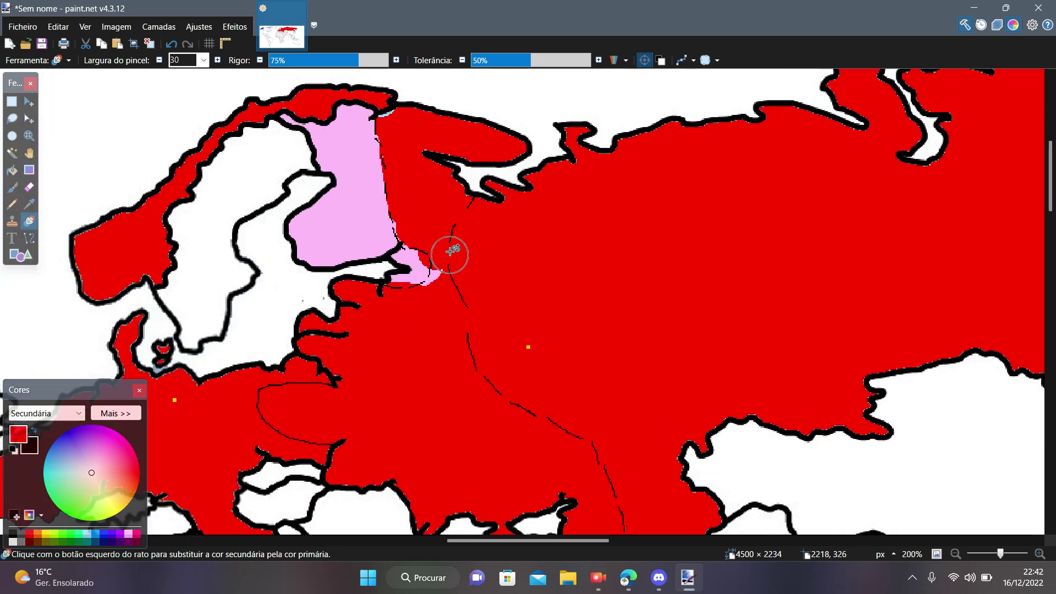
{"action": "left_click", "coordinate": [11, 204]}
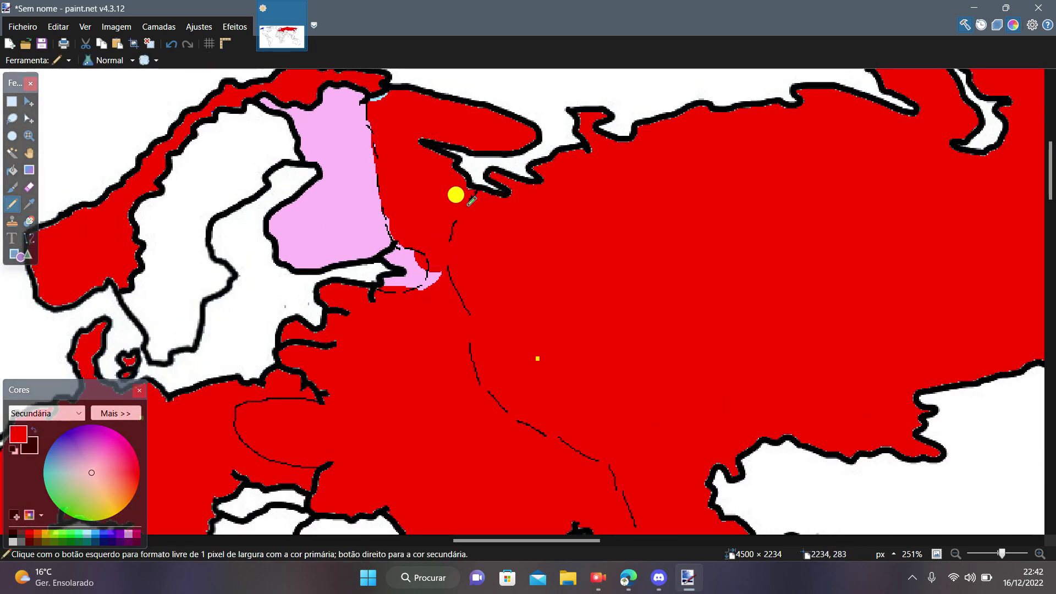
{"action": "left_click_drag", "start_coordinate": [465, 312], "coordinate": [473, 352]}
{"action": "scroll", "coordinate": [474, 353], "scroll_direction": "down", "scroll_amount": 1}
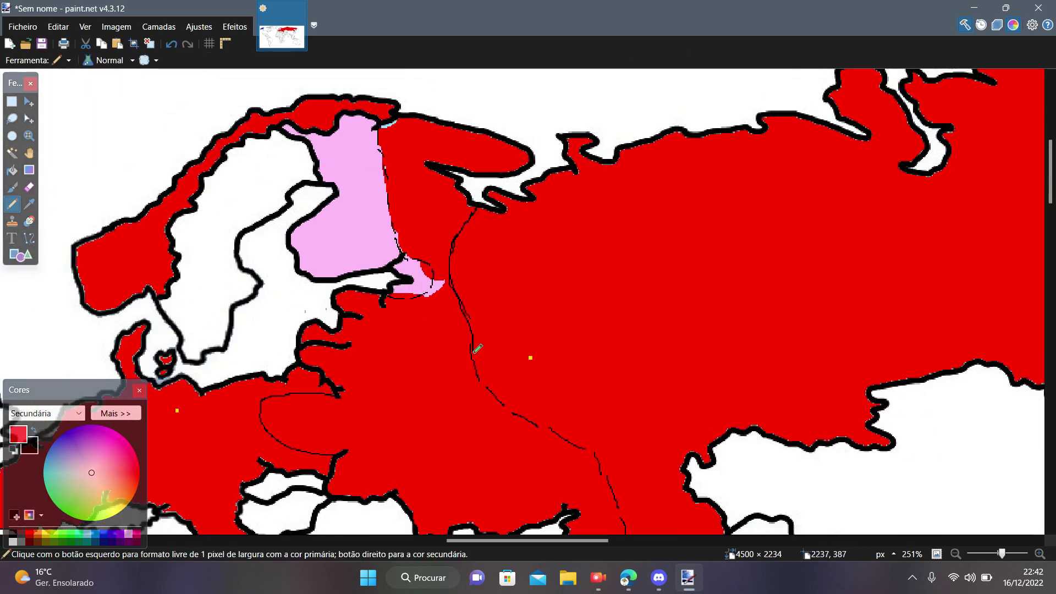
{"action": "scroll", "coordinate": [500, 400], "scroll_direction": "down", "scroll_amount": 1}
Continue the black pencil line southeast along the front line, closing the gaps between its dashes toward the Black Sea coast.
{"action": "scroll", "coordinate": [603, 380], "scroll_direction": "up", "scroll_amount": 5}
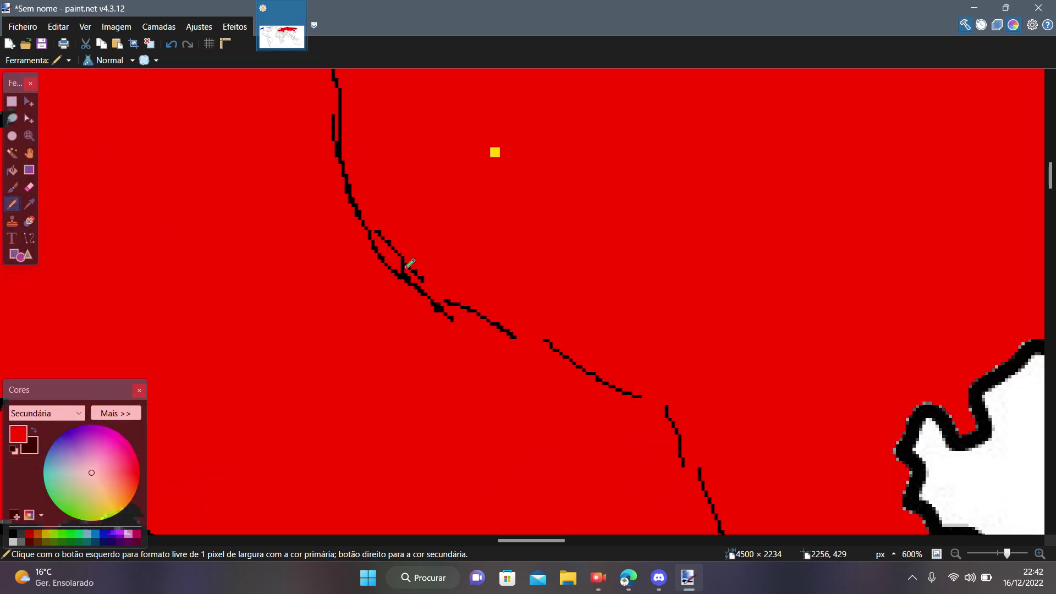
{"action": "scroll", "coordinate": [603, 385], "scroll_direction": "down", "scroll_amount": 2}
{"action": "left_click_drag", "start_coordinate": [612, 391], "coordinate": [635, 401]}
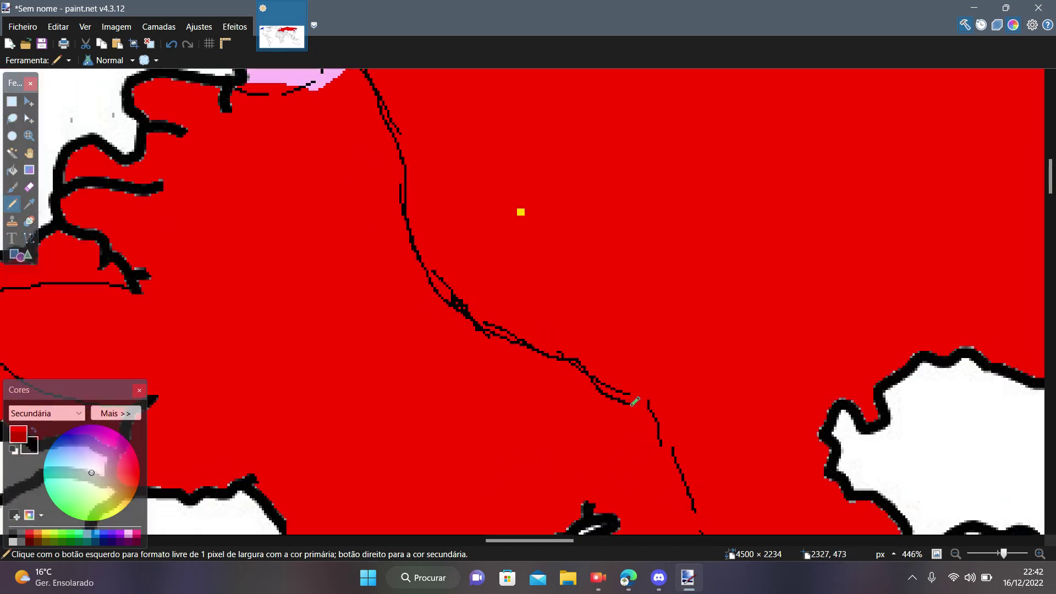
{"action": "scroll", "coordinate": [652, 388], "scroll_direction": "down", "scroll_amount": 4}
{"action": "scroll", "coordinate": [671, 385], "scroll_direction": "up", "scroll_amount": 5}
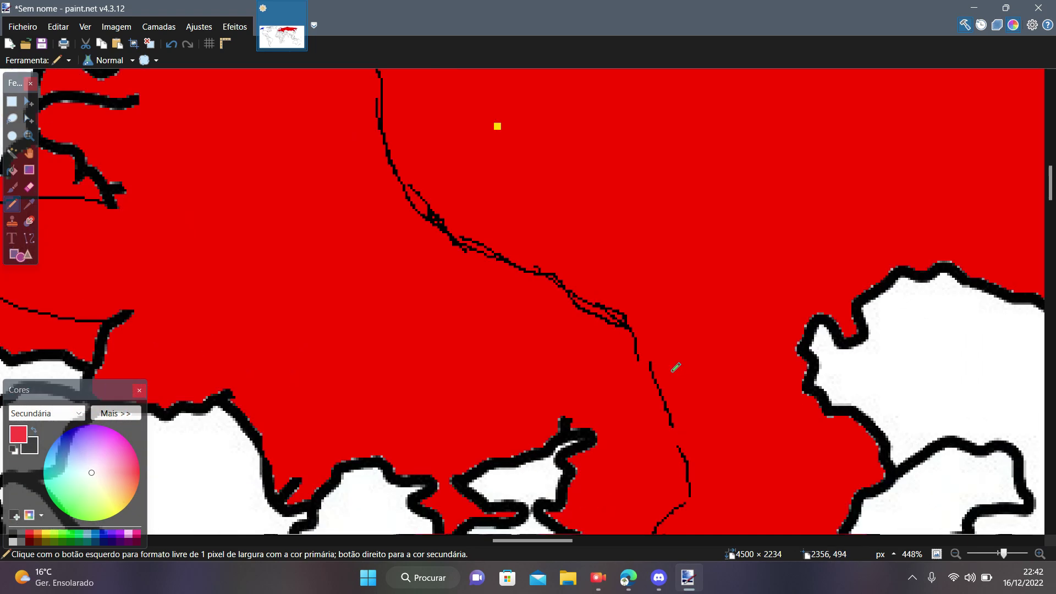
{"action": "left_click_drag", "start_coordinate": [626, 353], "coordinate": [649, 364]}
{"action": "scroll", "coordinate": [650, 369], "scroll_direction": "down", "scroll_amount": 3}
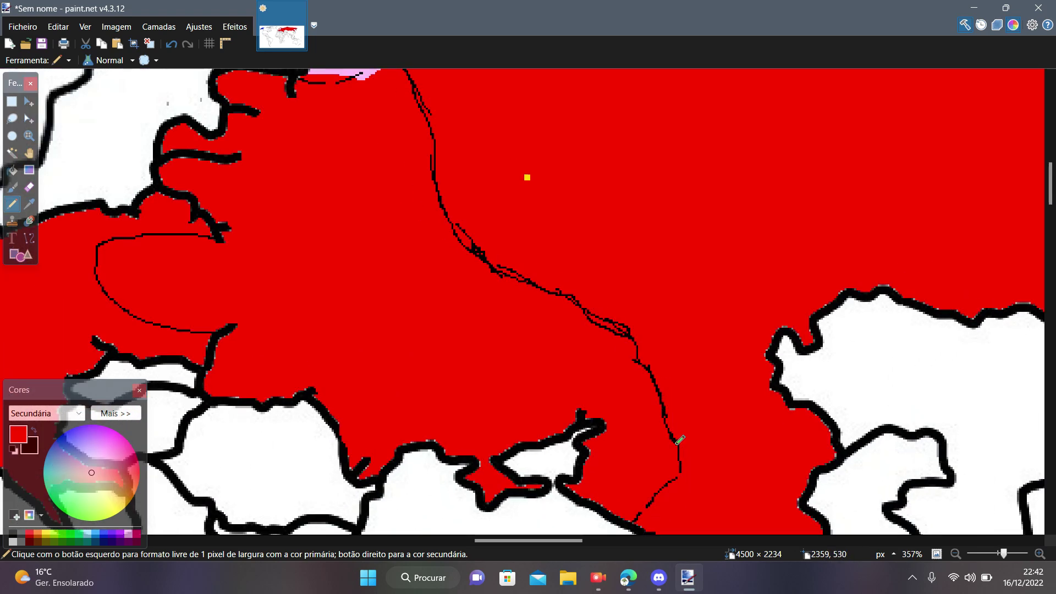
{"action": "scroll", "coordinate": [624, 473], "scroll_direction": "down", "scroll_amount": 5}
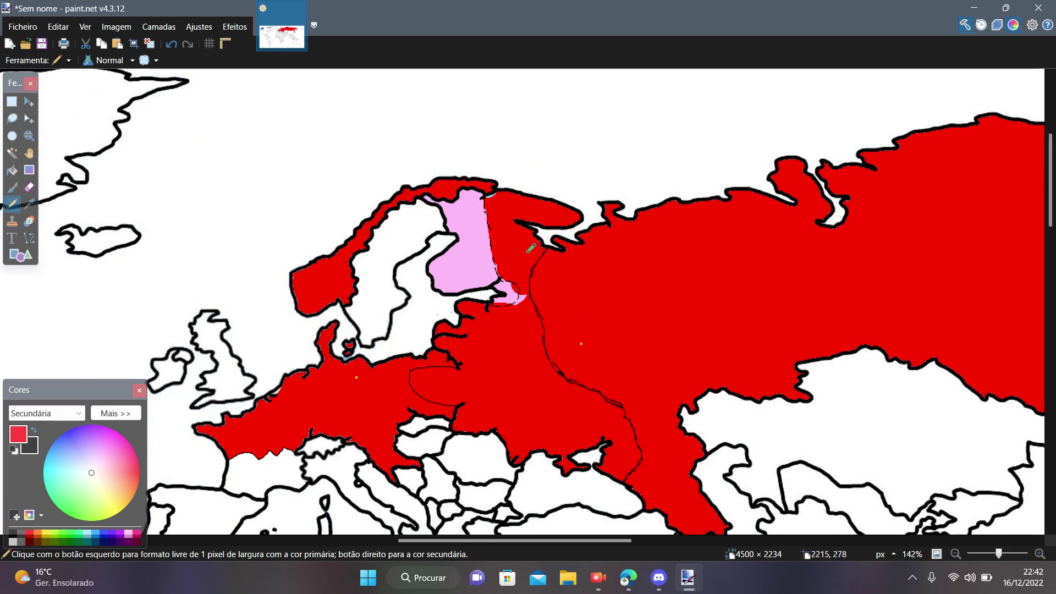
Erase the border between pink Finland and Russia, including the dashed circle and Finland's northern edge, with a 30-pixel eraser.
{"action": "scroll", "coordinate": [531, 255], "scroll_direction": "up", "scroll_amount": 7}
{"action": "scroll", "coordinate": [185, 238], "scroll_direction": "down", "scroll_amount": 3}
{"action": "left_click", "coordinate": [29, 187]}
{"action": "scroll", "coordinate": [349, 318], "scroll_direction": "down", "scroll_amount": 1}
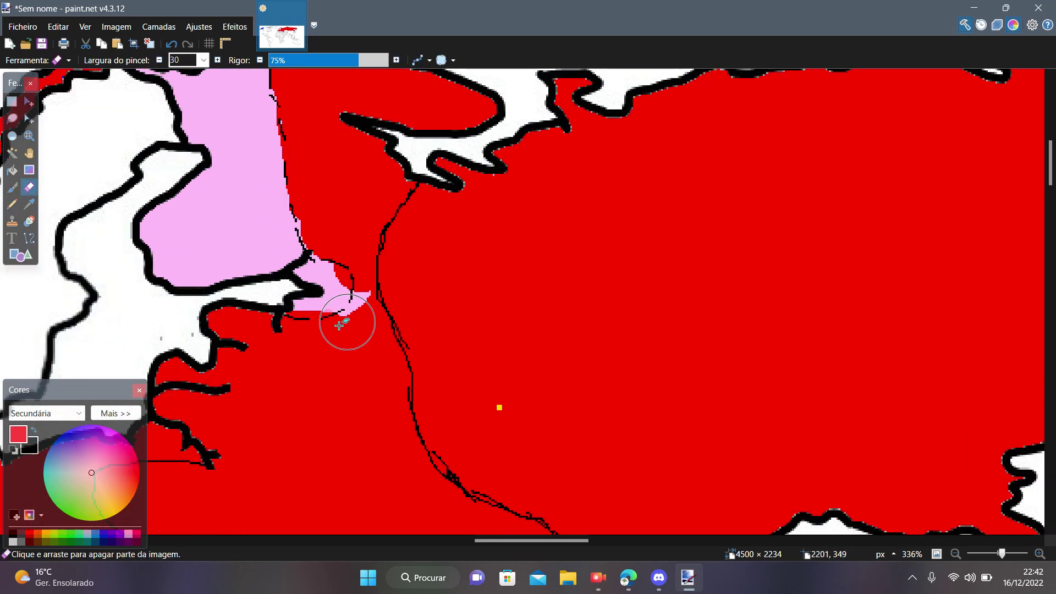
{"action": "mouse_move", "coordinate": [349, 318]}
{"action": "left_mouse_down"}
{"action": "mouse_move", "coordinate": [316, 337]}
{"action": "mouse_move", "coordinate": [351, 306]}
{"action": "mouse_move", "coordinate": [336, 281]}
{"action": "left_mouse_up"}
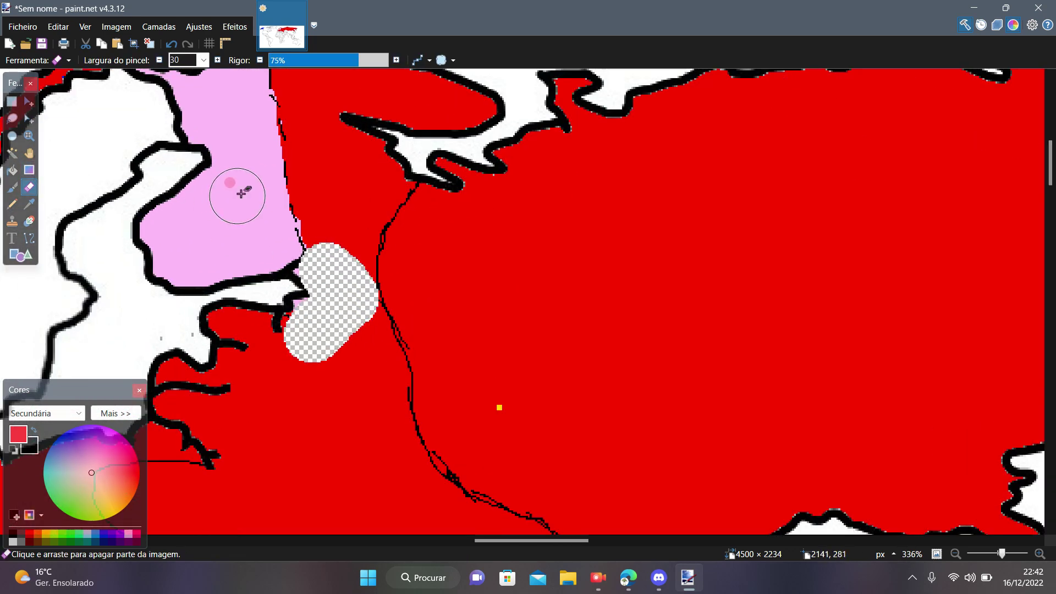
{"action": "mouse_move", "coordinate": [241, 194]}
{"action": "left_mouse_down"}
{"action": "mouse_move", "coordinate": [307, 228]}
{"action": "mouse_move", "coordinate": [283, 143]}
{"action": "left_mouse_up"}
{"action": "scroll", "coordinate": [306, 228], "scroll_direction": "down", "scroll_amount": 1}
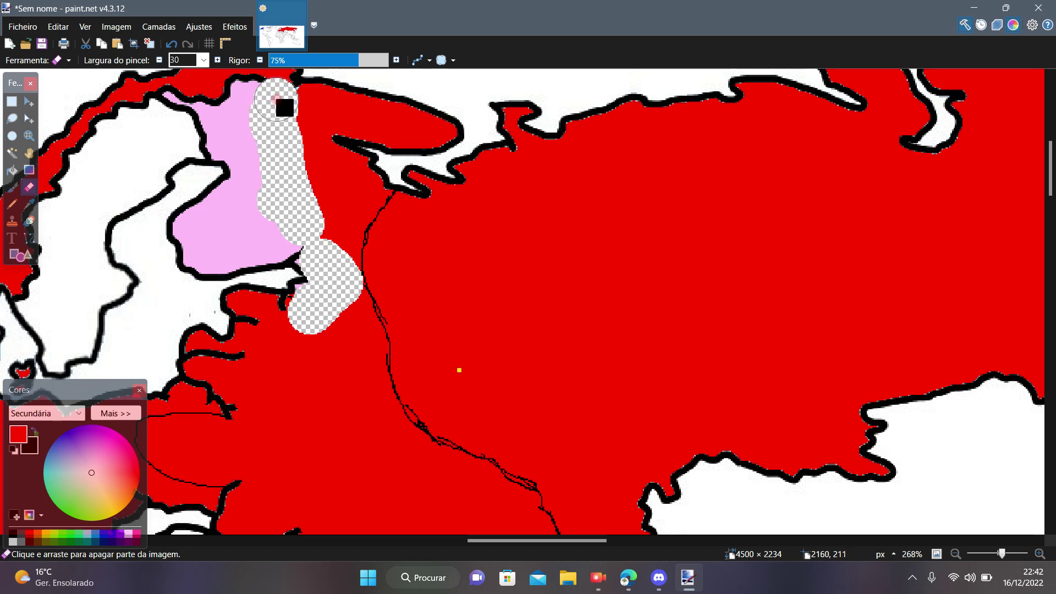
{"action": "left_click_drag", "start_coordinate": [216, 92], "coordinate": [216, 92]}
Fill the erased strip, Finland and the leftover pink specks at the Gulf of Finland with red.
{"action": "left_click", "coordinate": [17, 171]}
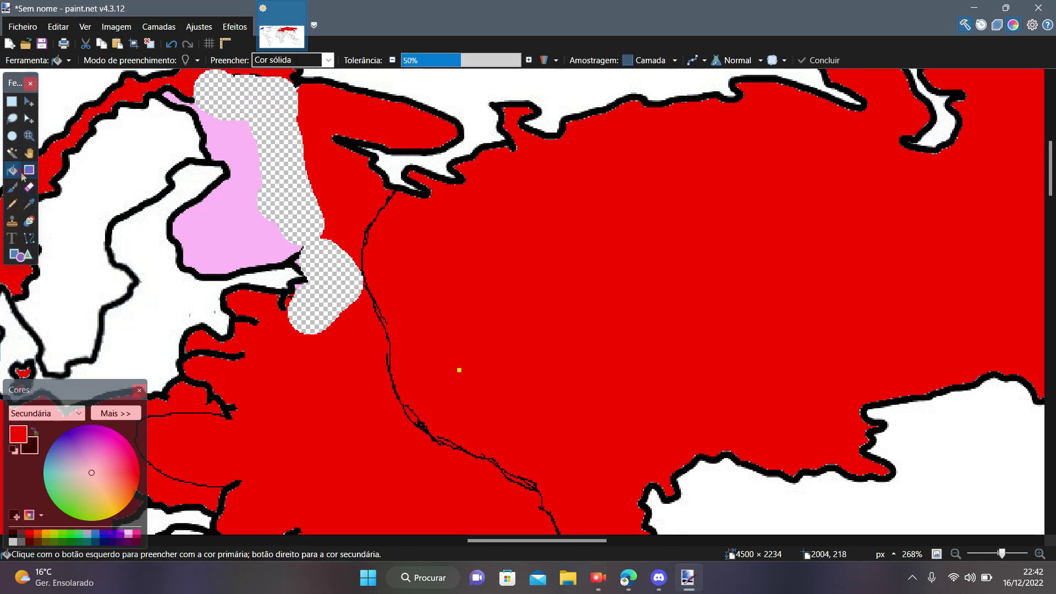
{"action": "left_click", "coordinate": [249, 160]}
{"action": "scroll", "coordinate": [252, 205], "scroll_direction": "up", "scroll_amount": 8}
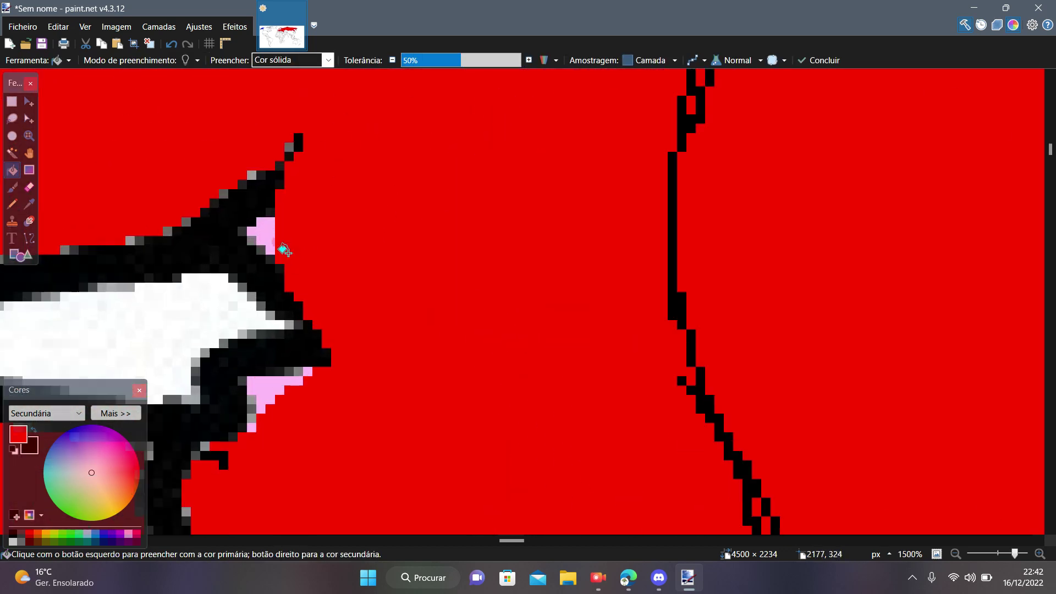
{"action": "scroll", "coordinate": [438, 200], "scroll_direction": "down", "scroll_amount": 9}
{"action": "scroll", "coordinate": [417, 269], "scroll_direction": "up", "scroll_amount": 2}
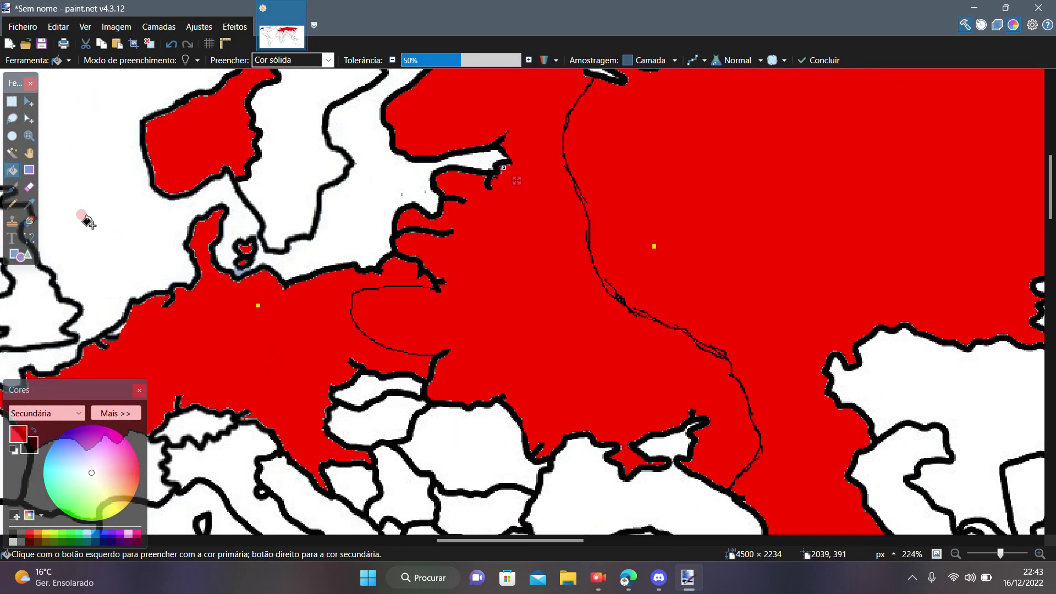
Erase the thin curved border line inside Poland and fill the erased patch with red.
{"action": "left_click", "coordinate": [28, 188]}
{"action": "scroll", "coordinate": [388, 372], "scroll_direction": "up", "scroll_amount": 3}
{"action": "mouse_move", "coordinate": [377, 302]}
{"action": "left_mouse_down"}
{"action": "mouse_move", "coordinate": [500, 343]}
{"action": "mouse_move", "coordinate": [315, 263]}
{"action": "mouse_move", "coordinate": [479, 231]}
{"action": "mouse_move", "coordinate": [429, 184]}
{"action": "mouse_move", "coordinate": [440, 190]}
{"action": "left_mouse_up"}
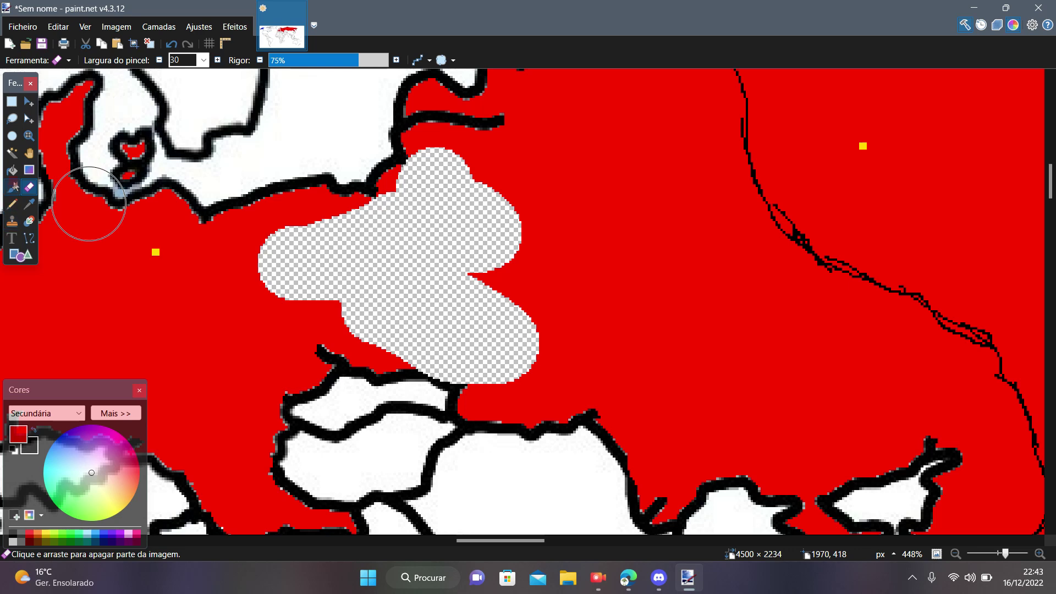
{"action": "left_click", "coordinate": [12, 170]}
{"action": "left_click", "coordinate": [424, 237]}
{"action": "scroll", "coordinate": [434, 253], "scroll_direction": "down", "scroll_amount": 4}
{"action": "scroll", "coordinate": [444, 264], "scroll_direction": "up", "scroll_amount": 1}
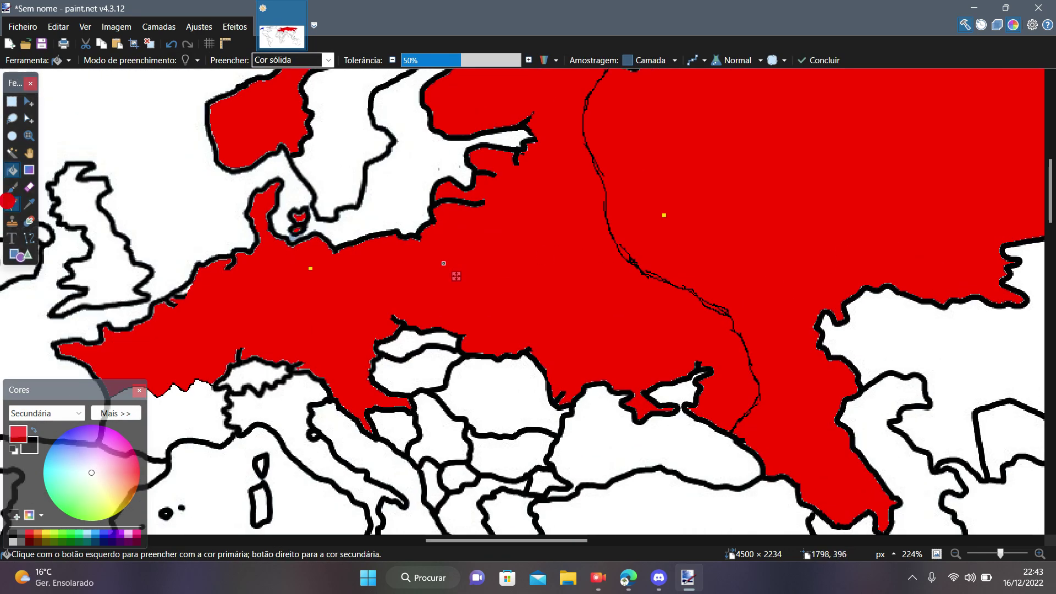
Reroute the southern front line east to the Caspian coast with the pencil, erasing the old Black Sea stretch and refilling it red.
{"action": "key", "text": "p"}
{"action": "scroll", "coordinate": [723, 301], "scroll_direction": "up", "scroll_amount": 1}
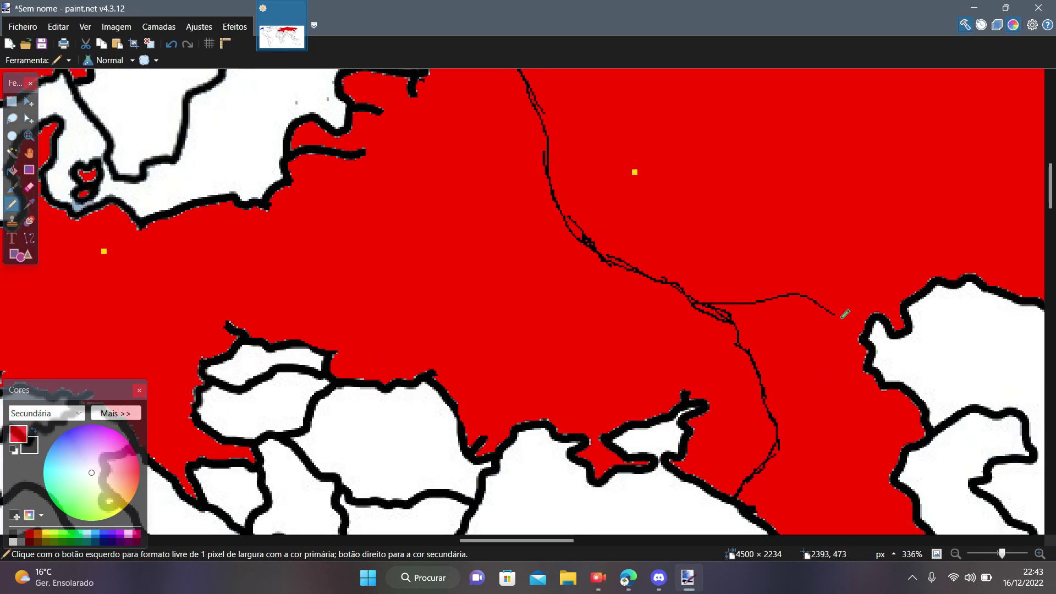
{"action": "left_click", "coordinate": [30, 187]}
{"action": "mouse_move", "coordinate": [789, 392]}
{"action": "left_mouse_down"}
{"action": "mouse_move", "coordinate": [748, 350]}
{"action": "mouse_move", "coordinate": [768, 473]}
{"action": "mouse_move", "coordinate": [753, 470]}
{"action": "left_mouse_up"}
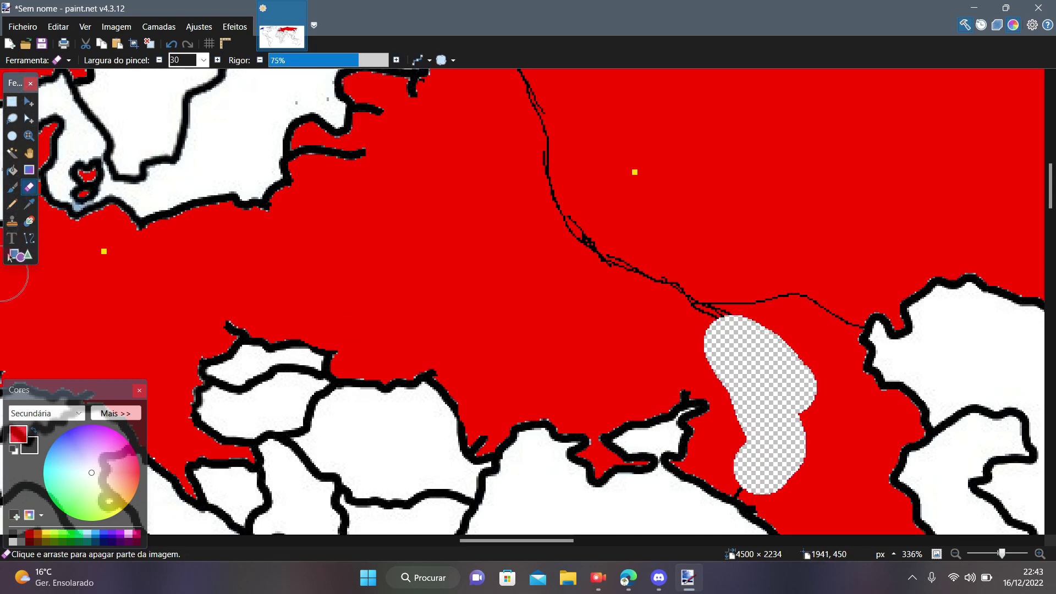
{"action": "left_click", "coordinate": [12, 170]}
{"action": "left_click", "coordinate": [778, 405]}
{"action": "scroll", "coordinate": [693, 335], "scroll_direction": "down", "scroll_amount": 3}
{"action": "scroll", "coordinate": [657, 465], "scroll_direction": "up", "scroll_amount": 2}
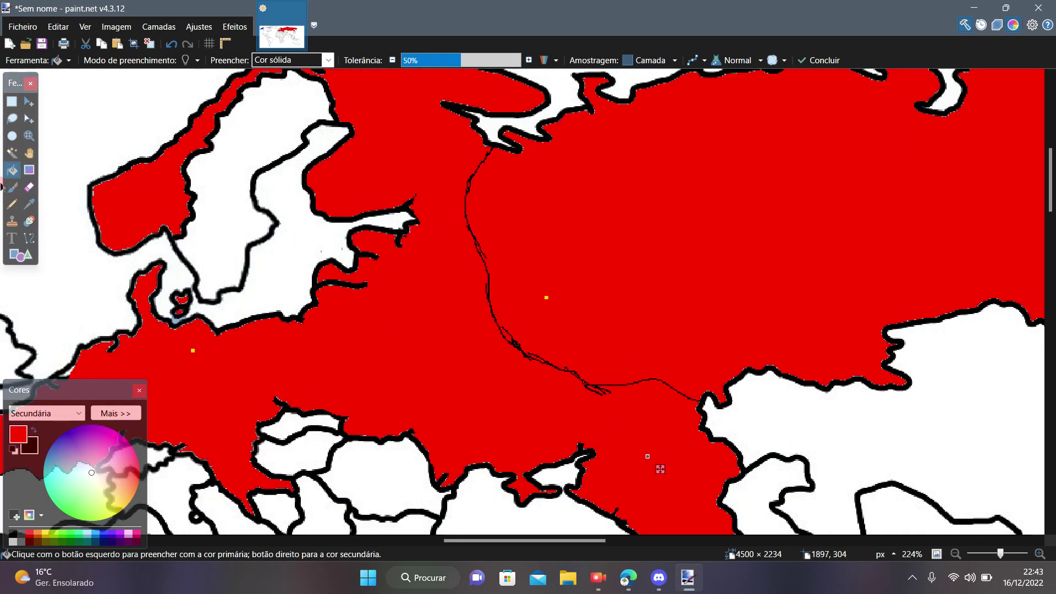
Reroute the northern front line in an eastward bulge to the White Sea coast, erasing the old stretch and refilling it red.
{"action": "left_click", "coordinate": [12, 204]}
{"action": "scroll", "coordinate": [433, 281], "scroll_direction": "up", "scroll_amount": 3}
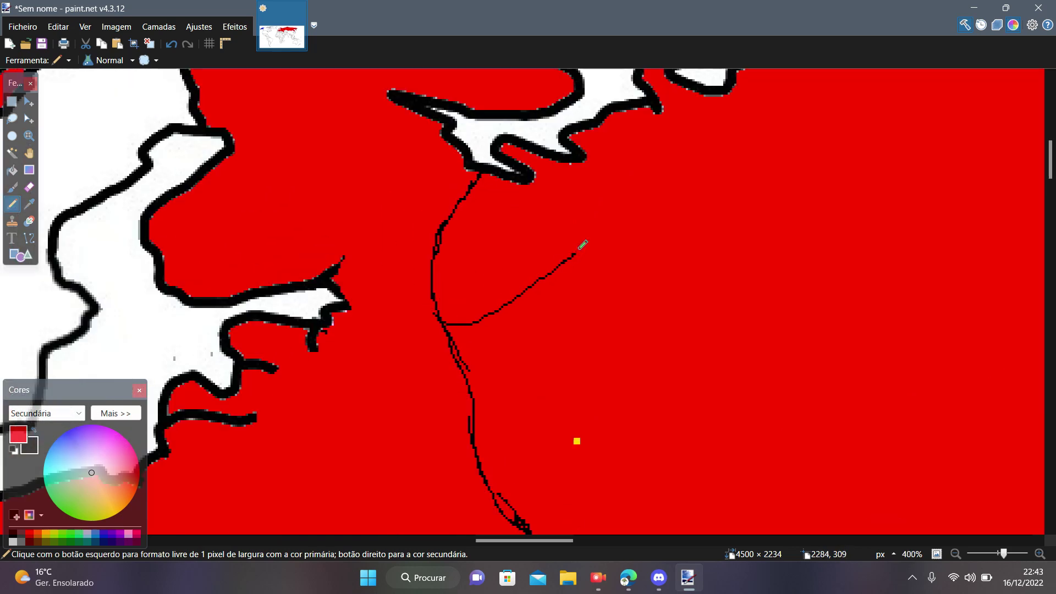
{"action": "left_click", "coordinate": [29, 187]}
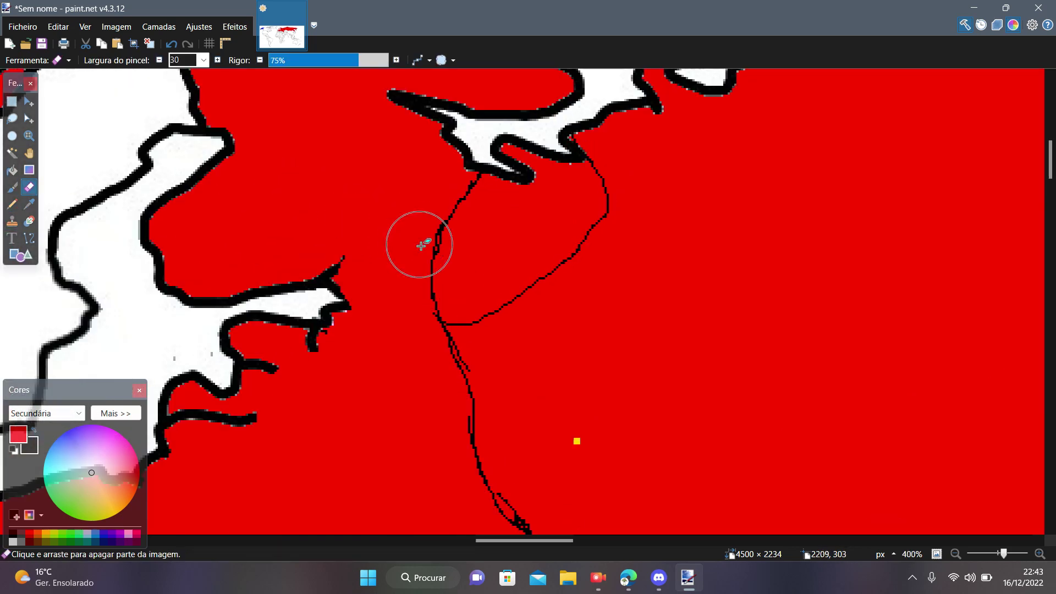
{"action": "left_click", "coordinate": [433, 263]}
{"action": "left_click", "coordinate": [459, 211]}
{"action": "left_click", "coordinate": [11, 168]}
{"action": "left_click", "coordinate": [425, 240]}
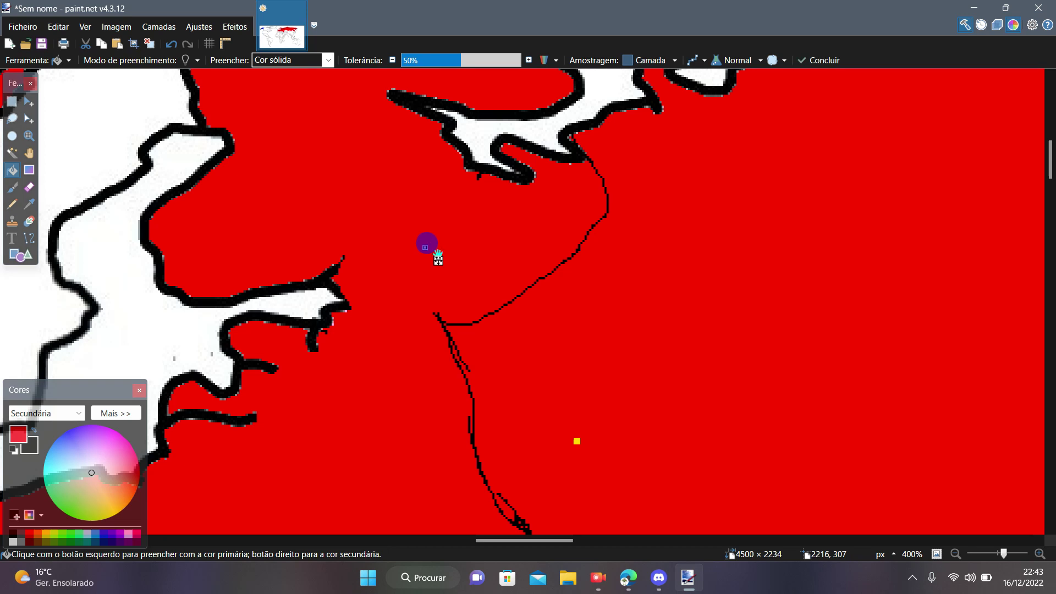
{"action": "scroll", "coordinate": [512, 324], "scroll_direction": "down", "scroll_amount": 5}
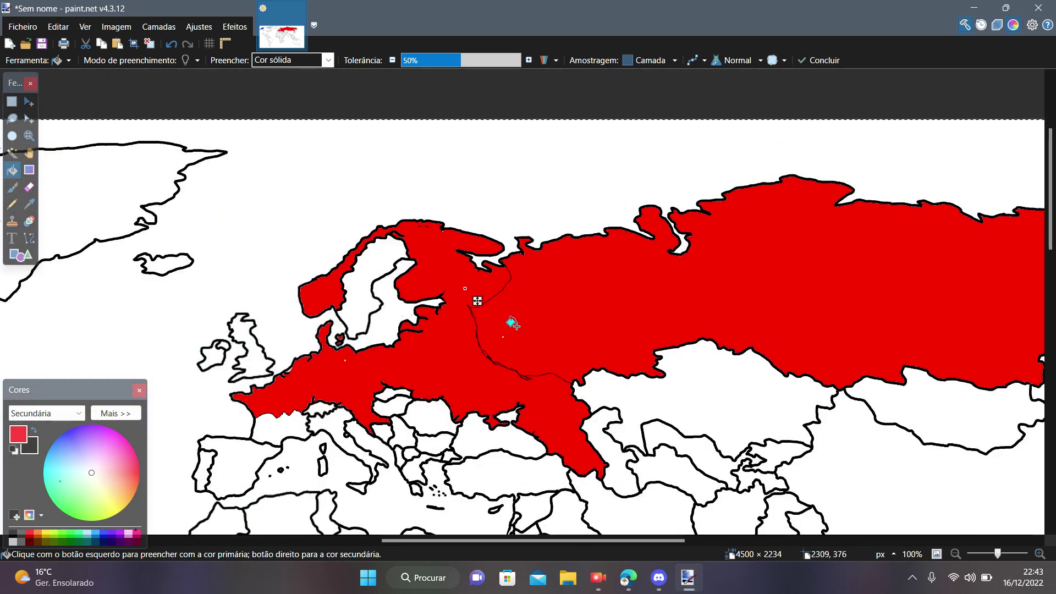
Set the secondary color to white and fill the Russian territory east of the front line with it.
{"action": "left_click", "coordinate": [28, 222]}
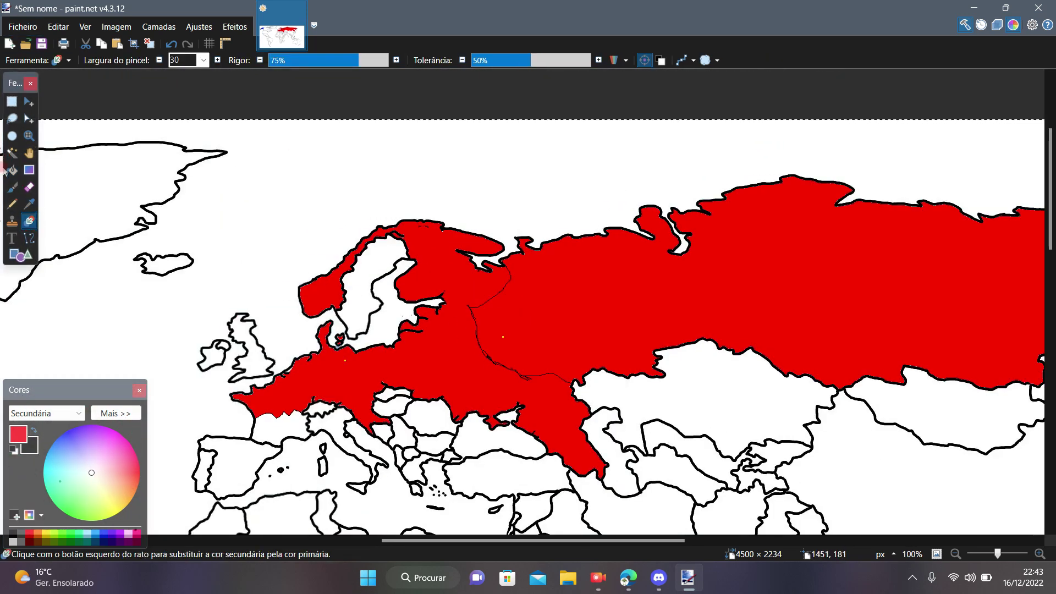
{"action": "left_click", "coordinate": [12, 169]}
{"action": "left_click", "coordinate": [28, 453]}
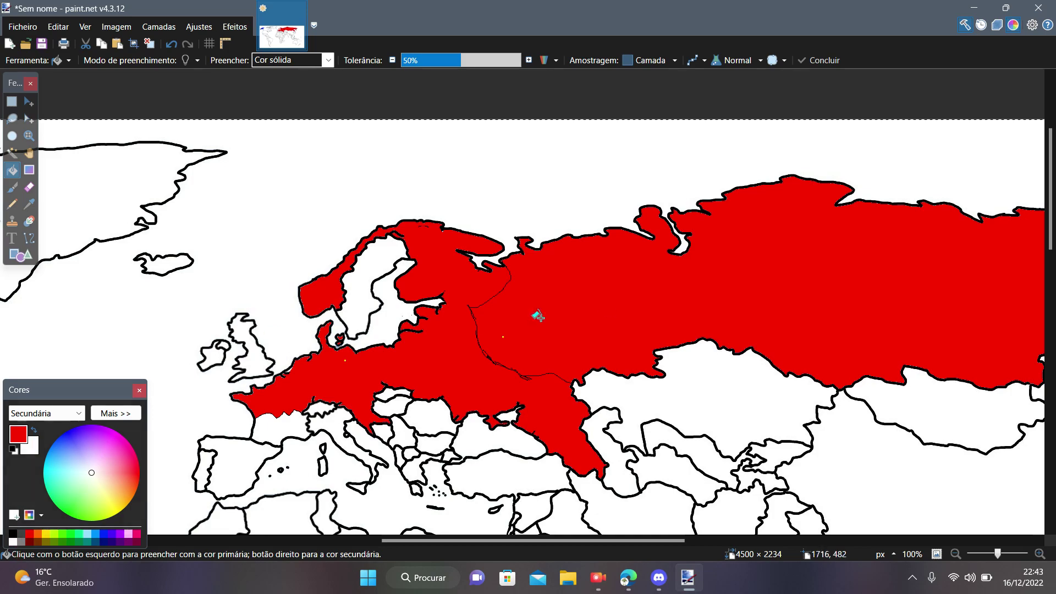
{"action": "right_click", "coordinate": [637, 315]}
{"action": "scroll", "coordinate": [572, 325], "scroll_direction": "down", "scroll_amount": 2}
{"action": "scroll", "coordinate": [542, 328], "scroll_direction": "up", "scroll_amount": 6}
{"action": "scroll", "coordinate": [577, 328], "scroll_direction": "down", "scroll_amount": 5}
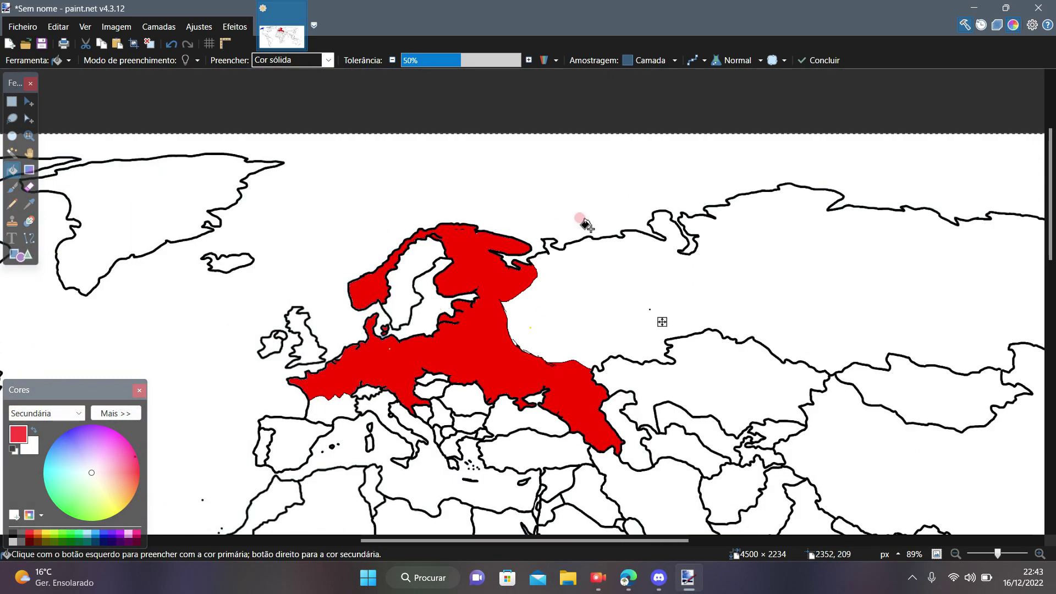
Fill the blue Sakhalin and Alaska areas with white.
{"action": "scroll", "coordinate": [585, 224], "scroll_direction": "down", "scroll_amount": 3}
{"action": "scroll", "coordinate": [820, 292], "scroll_direction": "up", "scroll_amount": 5}
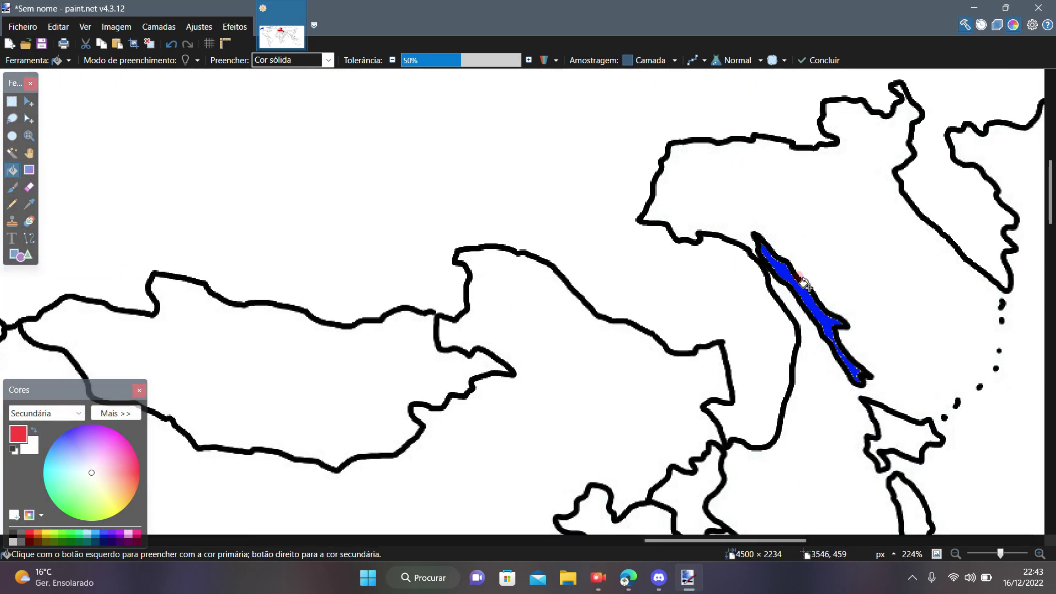
{"action": "scroll", "coordinate": [799, 286], "scroll_direction": "down", "scroll_amount": 6}
{"action": "scroll", "coordinate": [523, 305], "scroll_direction": "up", "scroll_amount": 2}
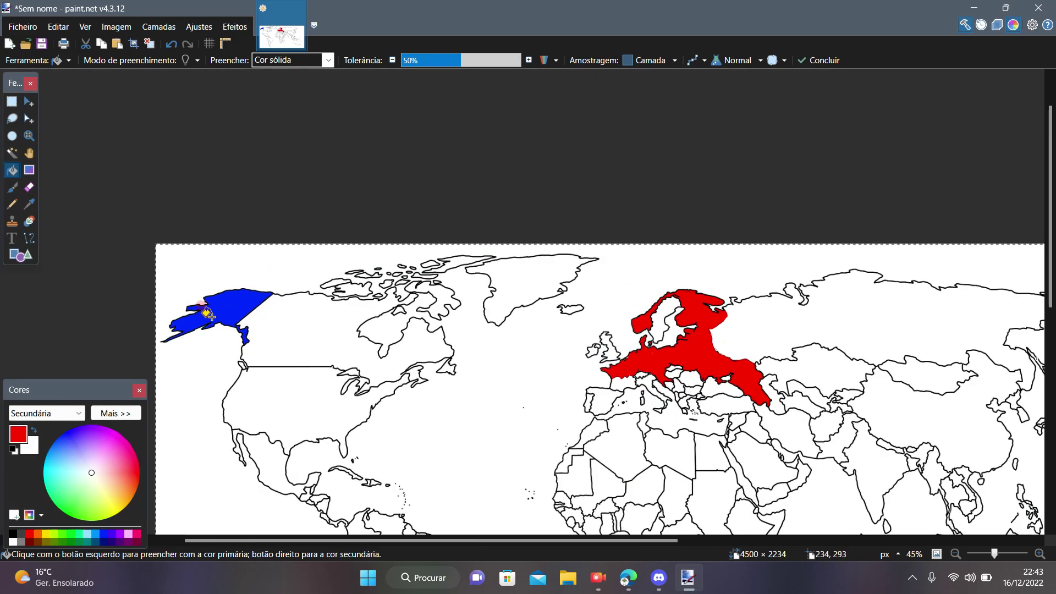
{"action": "scroll", "coordinate": [688, 341], "scroll_direction": "up", "scroll_amount": 4}
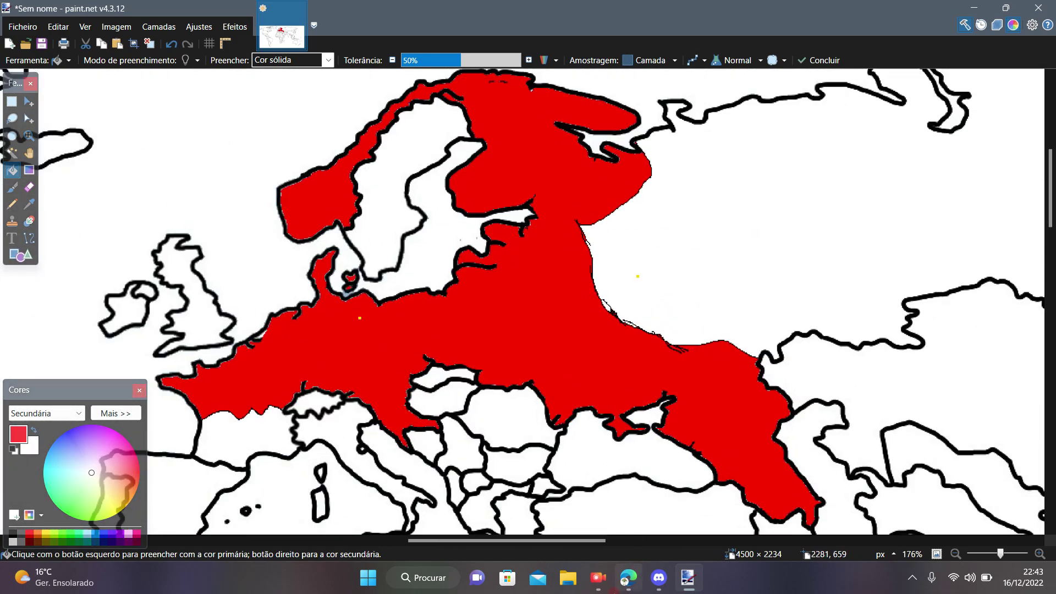
{"action": "left_click", "coordinate": [599, 577]}
{"action": "left_click", "coordinate": [599, 577]}
{"action": "scroll", "coordinate": [429, 393], "scroll_direction": "down", "scroll_amount": 2}
{"action": "scroll", "coordinate": [361, 383], "scroll_direction": "up", "scroll_amount": 3}
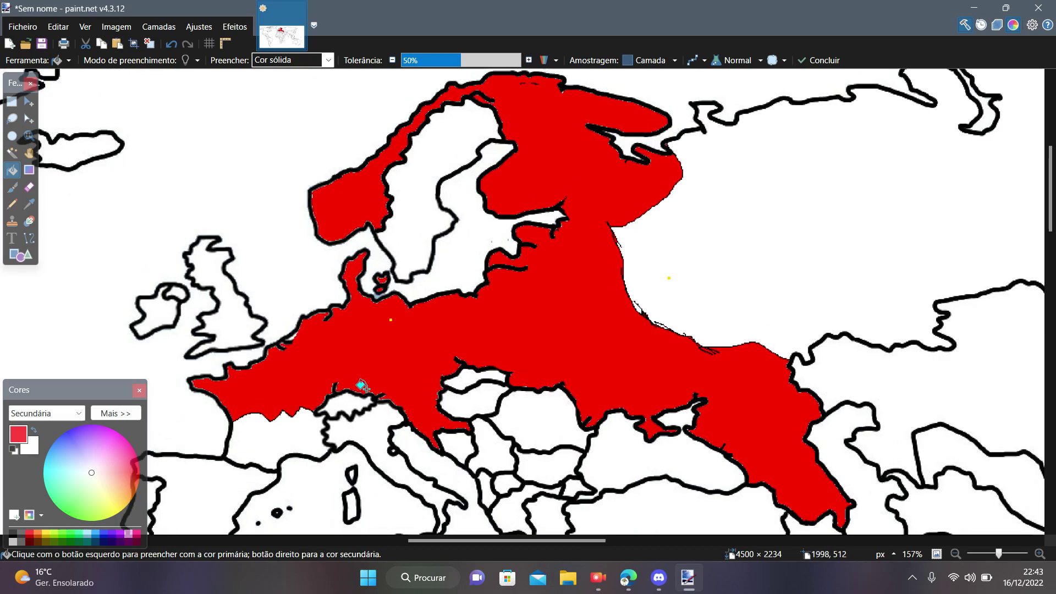
{"action": "scroll", "coordinate": [340, 346], "scroll_direction": "up", "scroll_amount": 1}
Switch to Discord, check the chat message listing the two teams for today's video, and return to paint.net.
{"action": "left_click", "coordinate": [658, 577]}
{"action": "scroll", "coordinate": [487, 311], "scroll_direction": "down", "scroll_amount": 5}
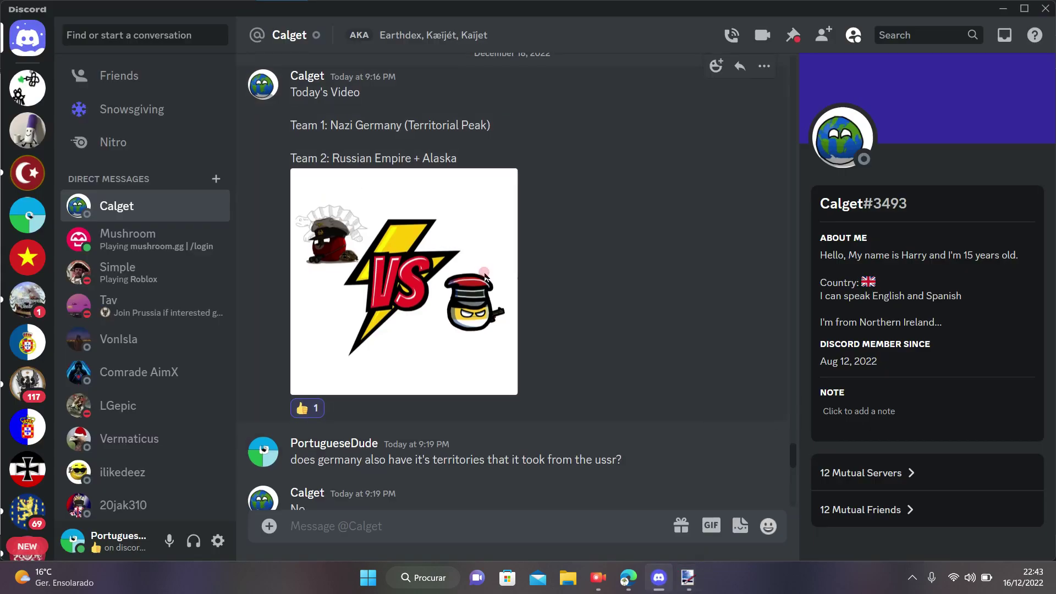
{"action": "scroll", "coordinate": [488, 297], "scroll_direction": "up", "scroll_amount": 12}
{"action": "scroll", "coordinate": [553, 320], "scroll_direction": "down", "scroll_amount": 4}
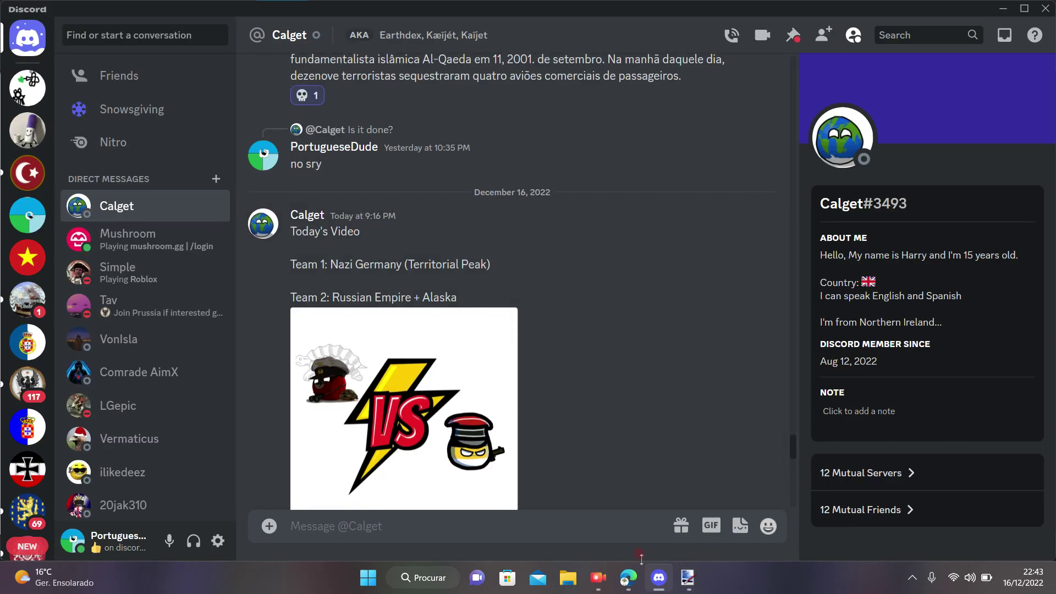
{"action": "left_click", "coordinate": [688, 578]}
Fill the yellow capital dot in Russia, east of the front line, with white.
{"action": "scroll", "coordinate": [396, 273], "scroll_direction": "up", "scroll_amount": 1}
{"action": "scroll", "coordinate": [396, 273], "scroll_direction": "down", "scroll_amount": 4}
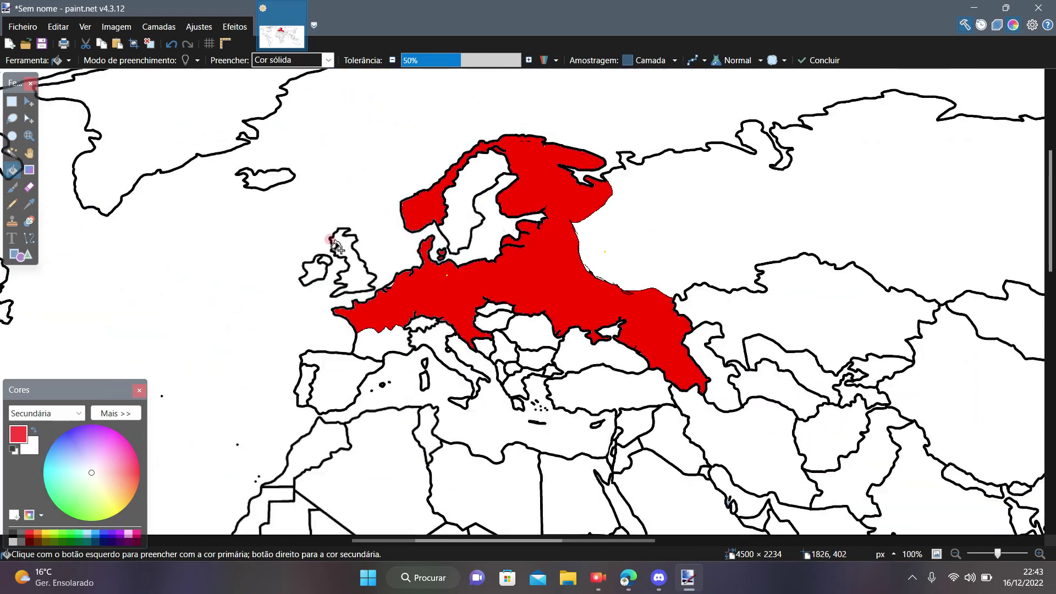
{"action": "scroll", "coordinate": [396, 273], "scroll_direction": "up", "scroll_amount": 6}
{"action": "scroll", "coordinate": [396, 273], "scroll_direction": "down", "scroll_amount": 3}
{"action": "scroll", "coordinate": [731, 342], "scroll_direction": "up", "scroll_amount": 8}
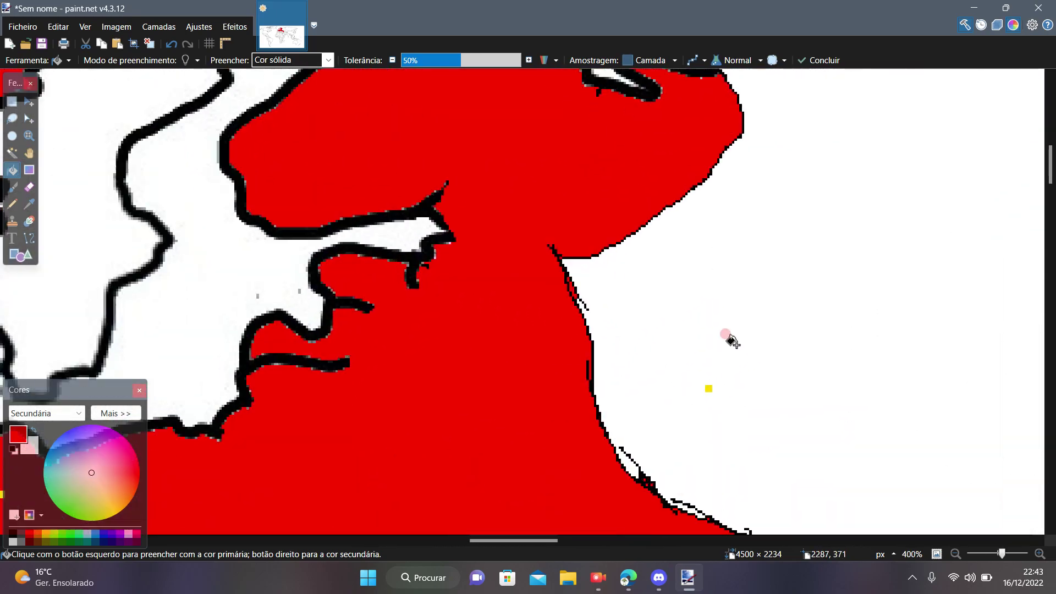
{"action": "scroll", "coordinate": [676, 373], "scroll_direction": "down", "scroll_amount": 12}
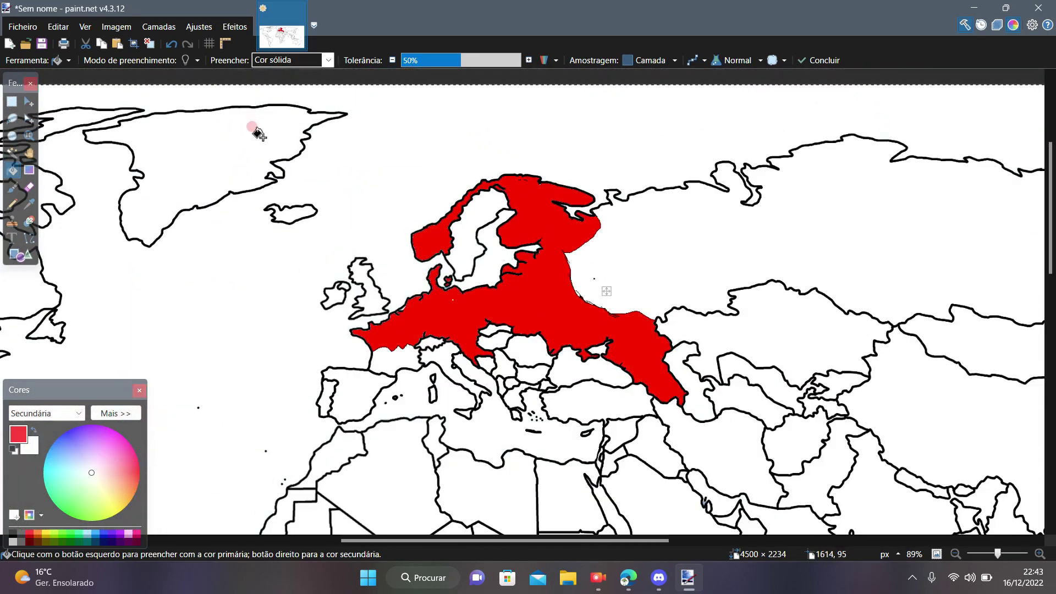
Fill Germany's red territory, its yellow capital dot and the red Danish islands with white.
{"action": "scroll", "coordinate": [418, 312], "scroll_direction": "up", "scroll_amount": 4}
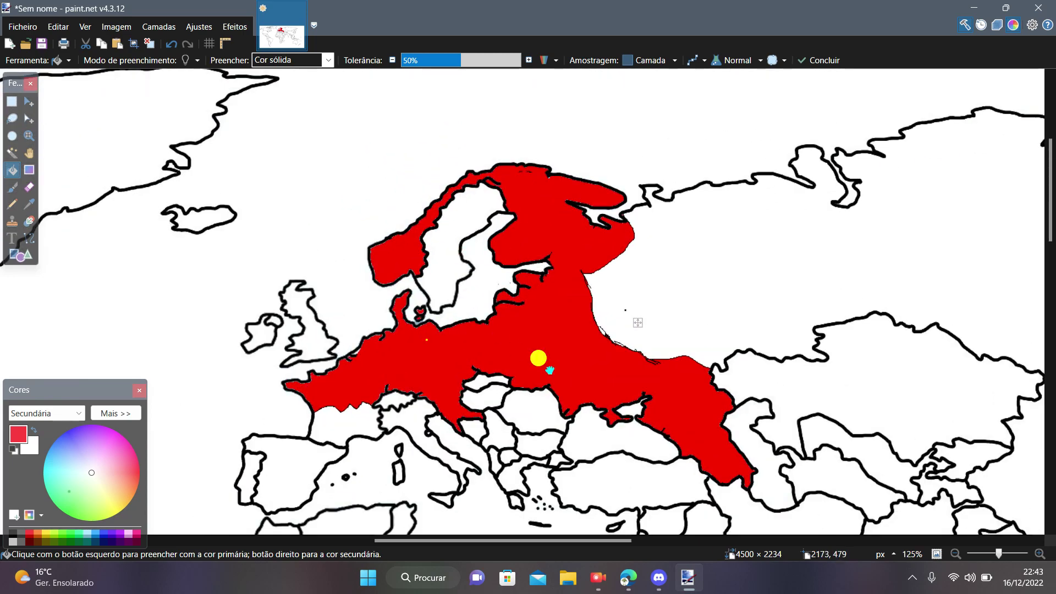
{"action": "scroll", "coordinate": [412, 336], "scroll_direction": "up", "scroll_amount": 9}
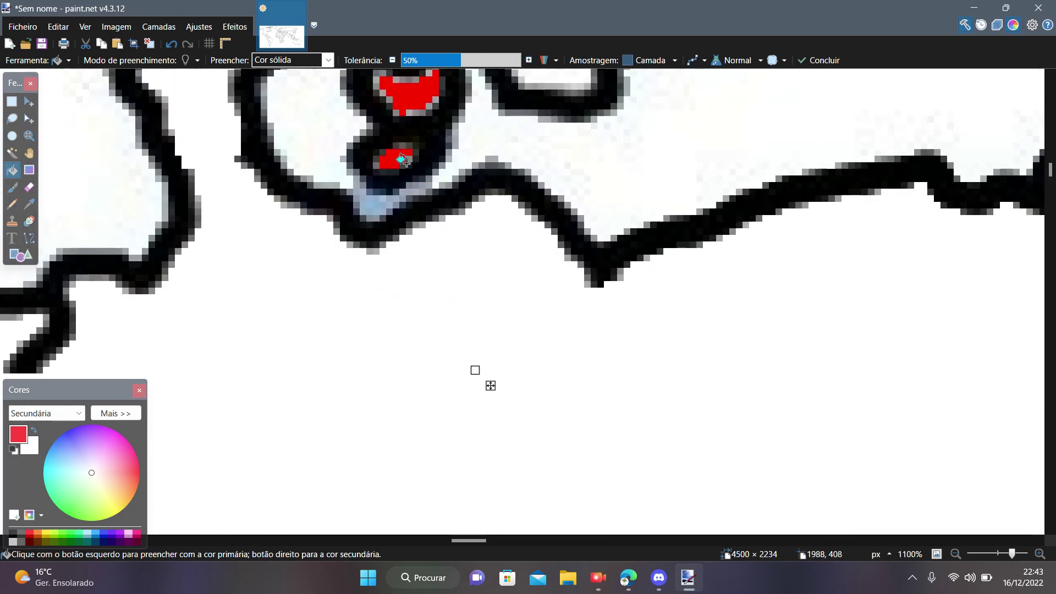
{"action": "scroll", "coordinate": [495, 286], "scroll_direction": "down", "scroll_amount": 9}
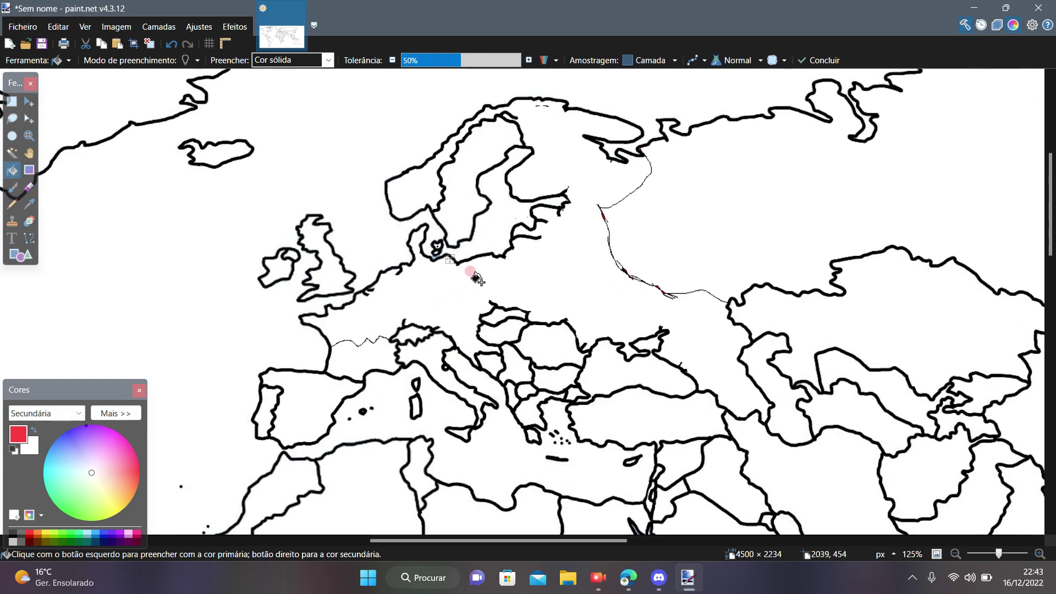
Fill the leftover border dashes in northern Norway with white.
{"action": "scroll", "coordinate": [495, 251], "scroll_direction": "down", "scroll_amount": 5}
{"action": "scroll", "coordinate": [604, 172], "scroll_direction": "up", "scroll_amount": 3}
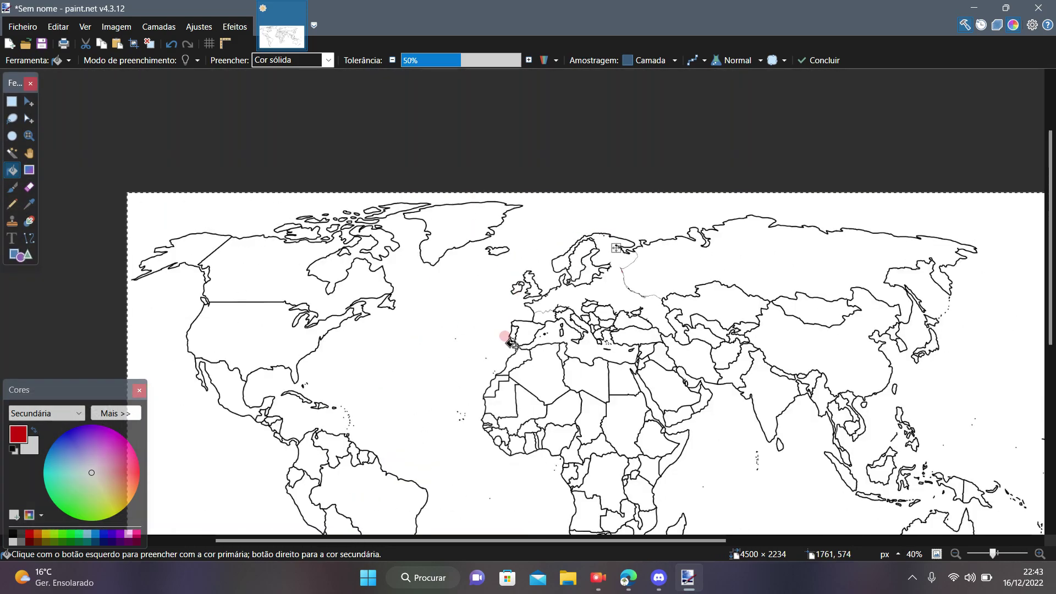
{"action": "scroll", "coordinate": [728, 172], "scroll_direction": "up", "scroll_amount": 8}
{"action": "scroll", "coordinate": [660, 283], "scroll_direction": "down", "scroll_amount": 3}
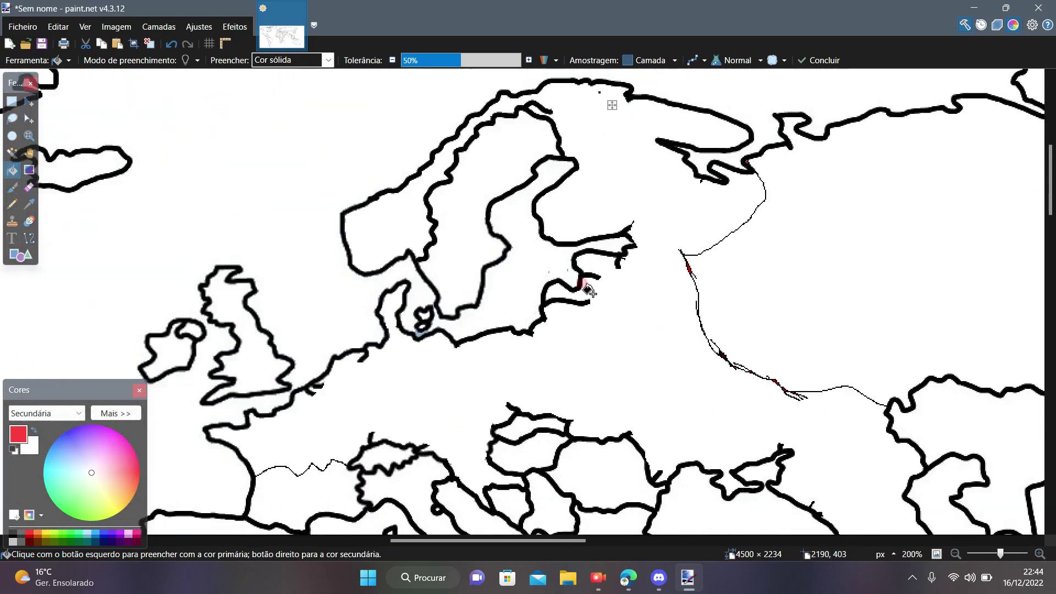
{"action": "scroll", "coordinate": [589, 290], "scroll_direction": "down", "scroll_amount": 2}
{"action": "left_click", "coordinate": [604, 577]}
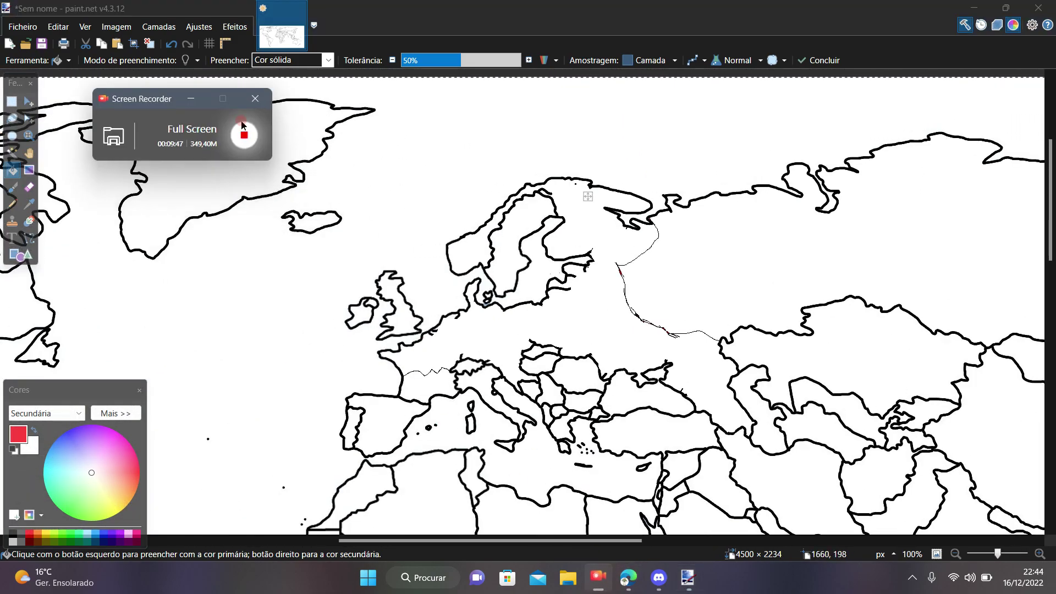